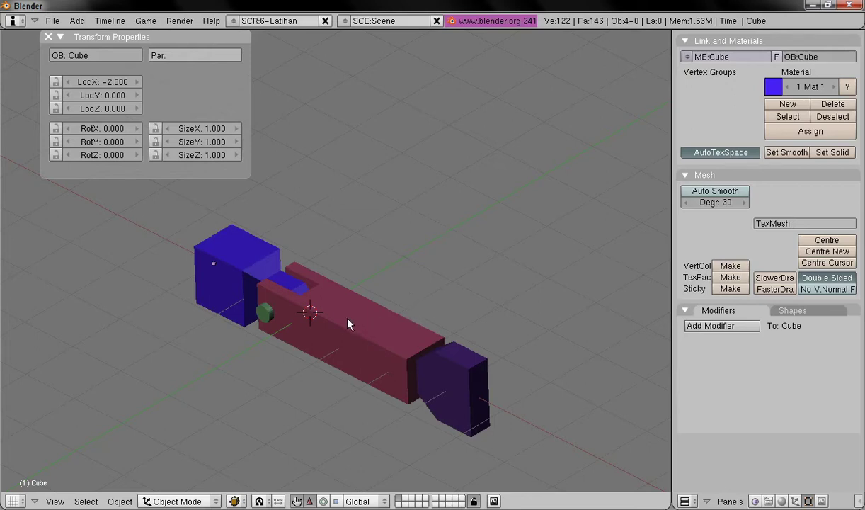
# Raise the Z rotation of the purple end segment of the arm to 50 degrees
pyautogui.moveTo(302, 305); pyautogui.dragTo(295, 300, button='middle')
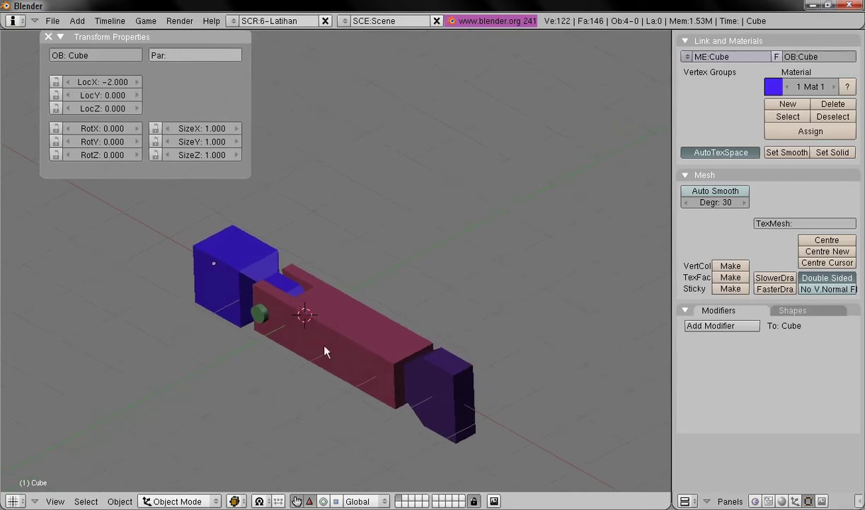
pyautogui.moveTo(345, 307); pyautogui.dragTo(424, 346, button='middle')
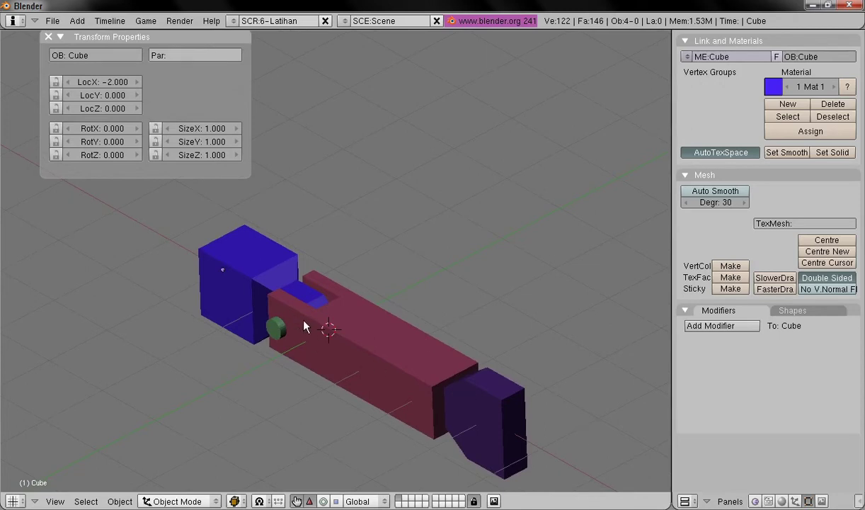
pyautogui.rightClick(489, 426)
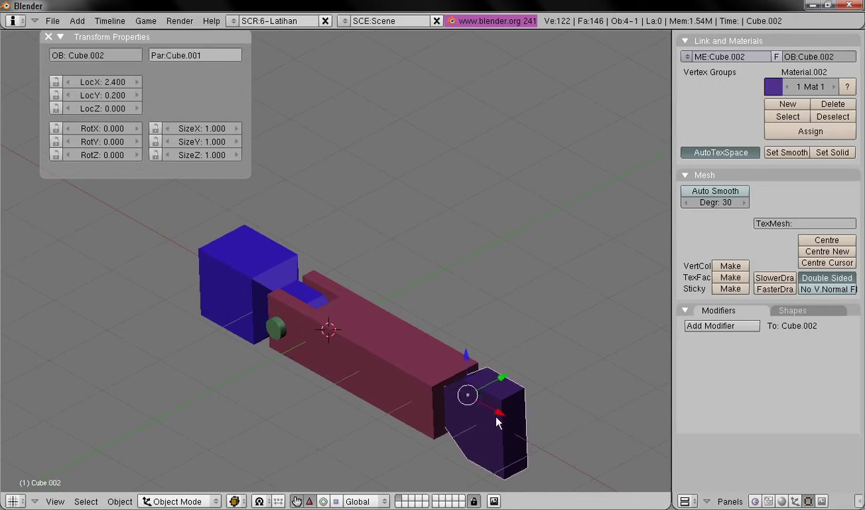
pyautogui.click(135, 155)
pyautogui.click(135, 155)
pyautogui.click(135, 155)
pyautogui.click(135, 155)
pyautogui.click(135, 155)
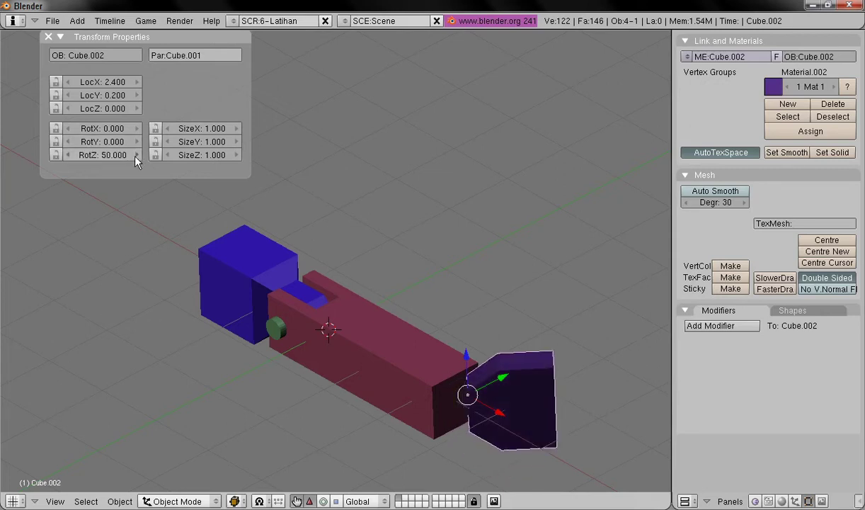
# Lower the purple end segment's Z rotation to 10 degrees
pyautogui.click(68, 155)
pyautogui.click(67, 155)
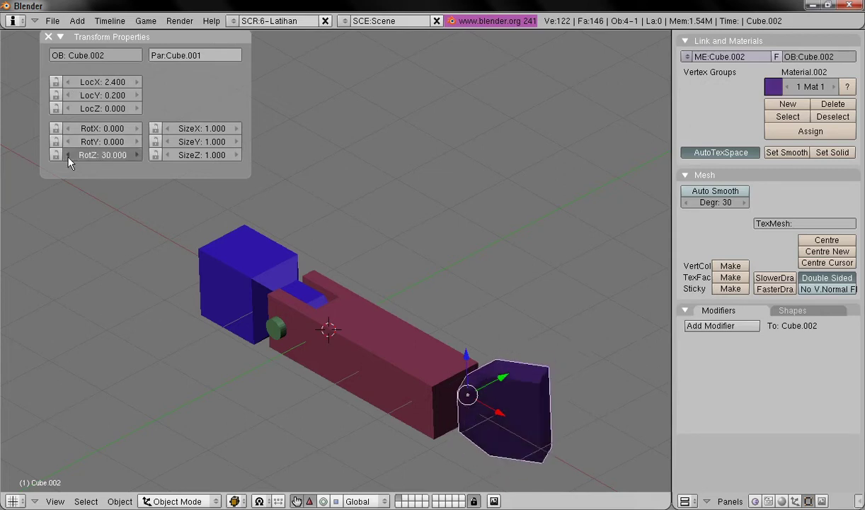
pyautogui.click(68, 155)
pyautogui.click(68, 155)
# Set the Y rotation of the red middle segment to 20 degrees
pyautogui.rightClick(357, 347)
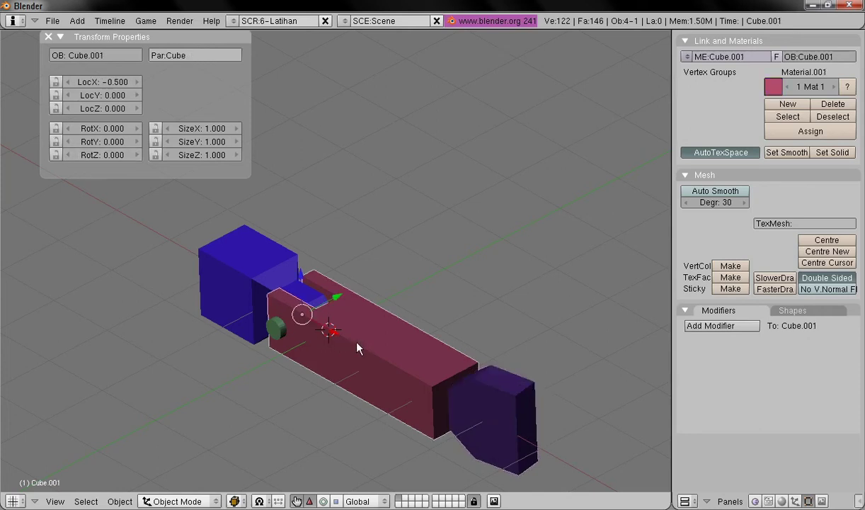
pyautogui.click(133, 142)
pyautogui.click(133, 142)
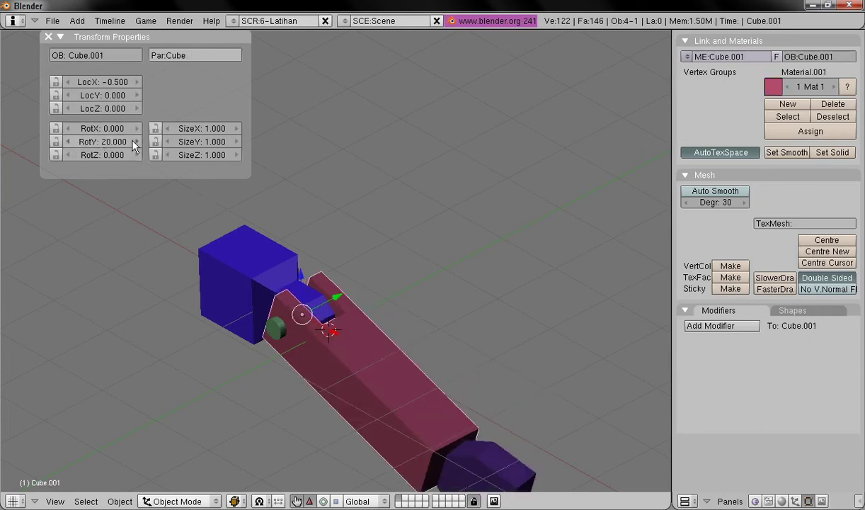
# Swing the red middle segment the opposite way by setting its Y rotation to -50 degrees
pyautogui.click(67, 141)
pyautogui.click(67, 141)
pyautogui.click(67, 141)
pyautogui.click(68, 142)
pyautogui.click(67, 141)
pyautogui.click(67, 141)
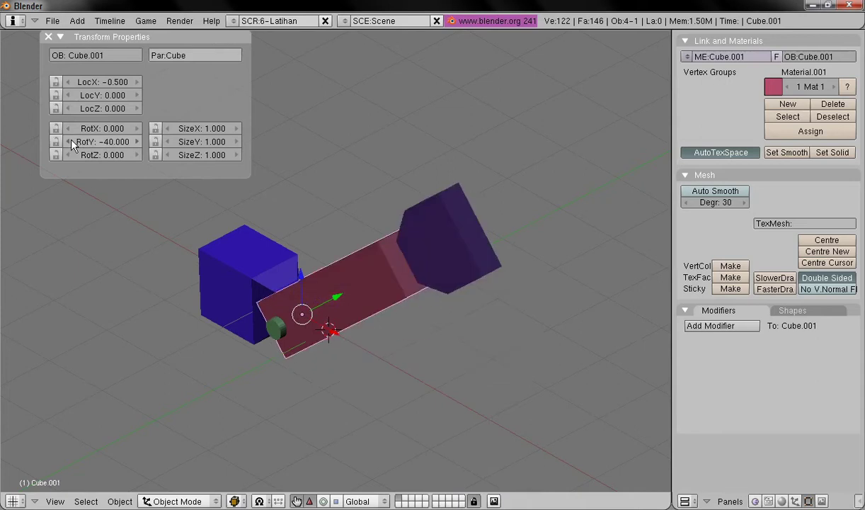
pyautogui.click(67, 141)
# Set the blue base block's X rotation to 20 degrees
pyautogui.rightClick(230, 260)
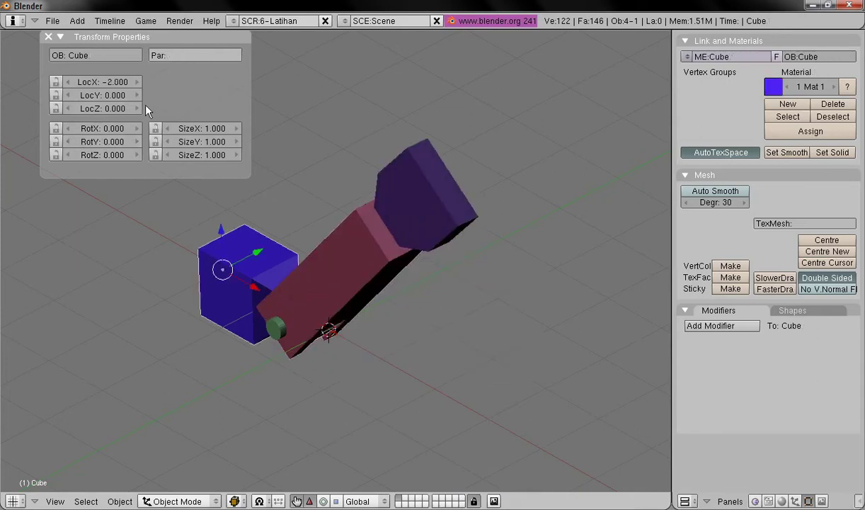
pyautogui.click(137, 129)
pyautogui.click(136, 128)
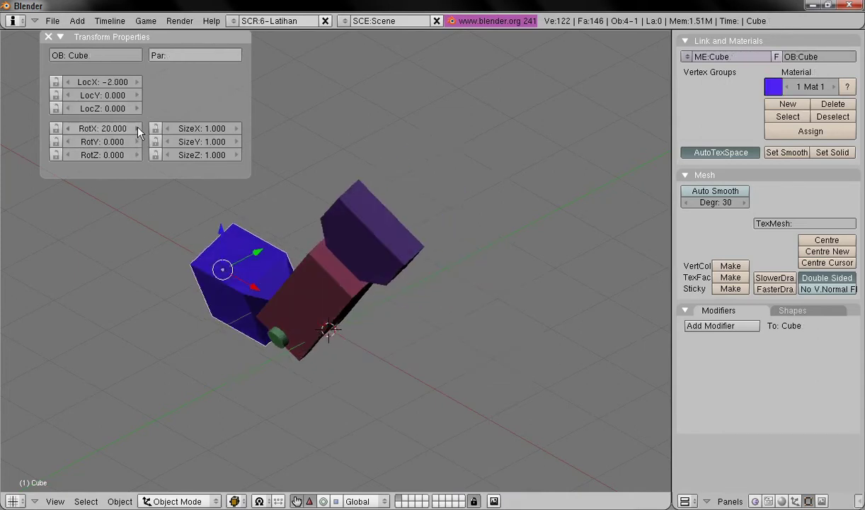
# Swing the blue base block's X rotation down past -30 degrees and settle it at about -10 degrees
pyautogui.click(68, 128)
pyautogui.click(68, 128)
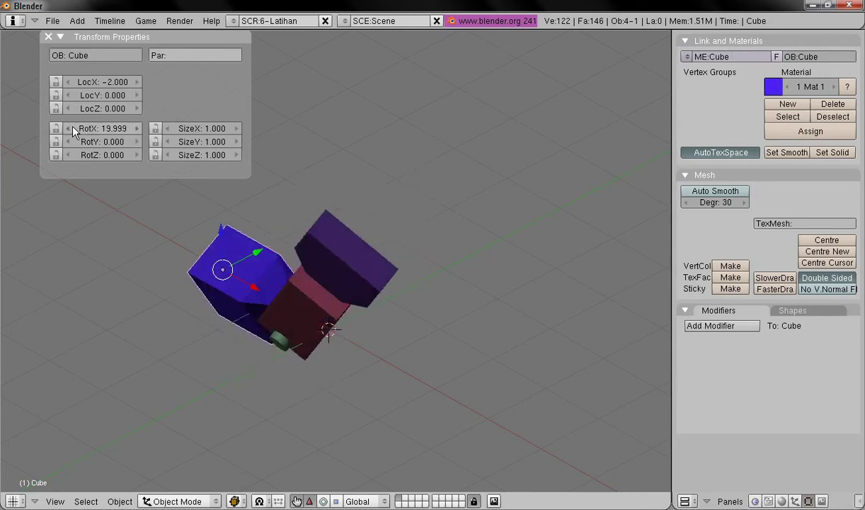
pyautogui.click(68, 128)
pyautogui.click(68, 128)
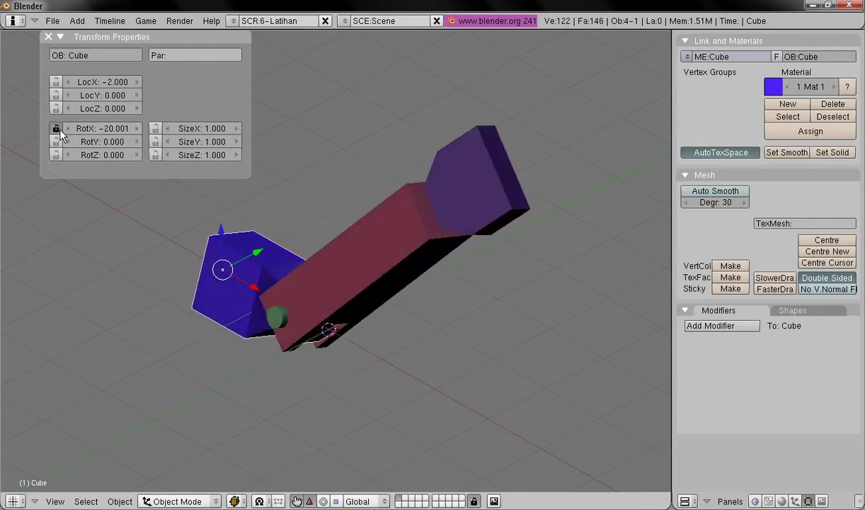
pyautogui.click(68, 128)
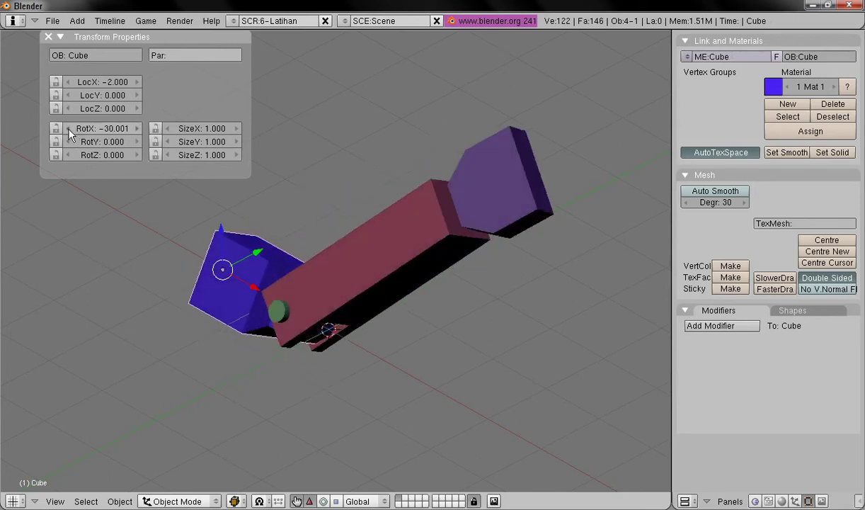
pyautogui.click(68, 128)
pyautogui.click(137, 128)
pyautogui.click(136, 128)
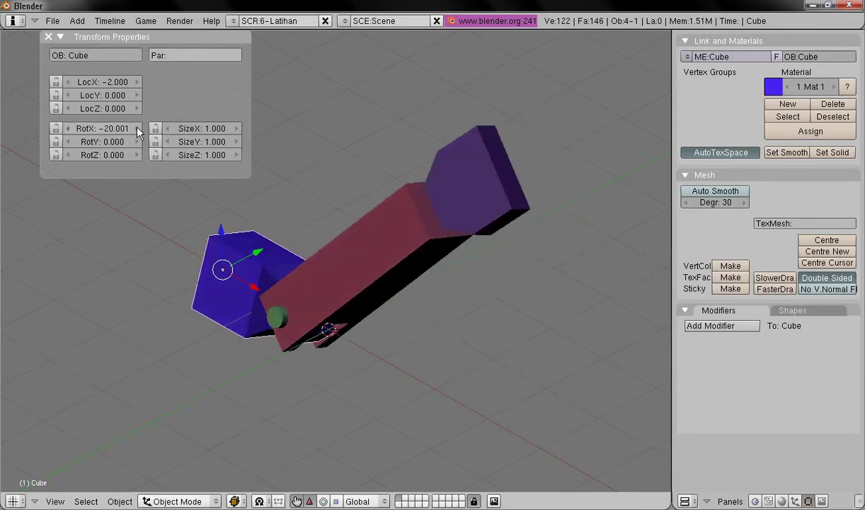
pyautogui.click(137, 128)
# Tilt the blue base block about Y to -10 degrees, then back in the positive direction
pyautogui.click(68, 141)
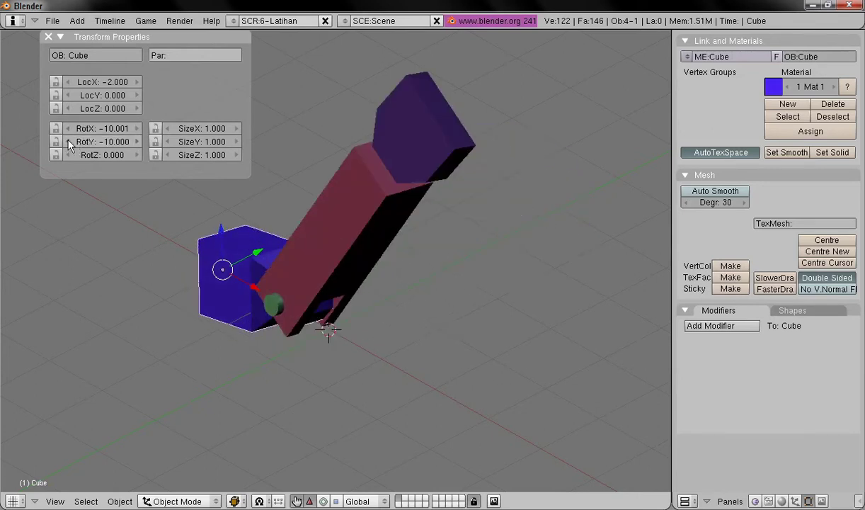
pyautogui.click(137, 141)
pyautogui.click(137, 141)
# Adjust the red middle segment's Y rotation to -60 degrees, then raise it to -40 degrees
pyautogui.rightClick(343, 318)
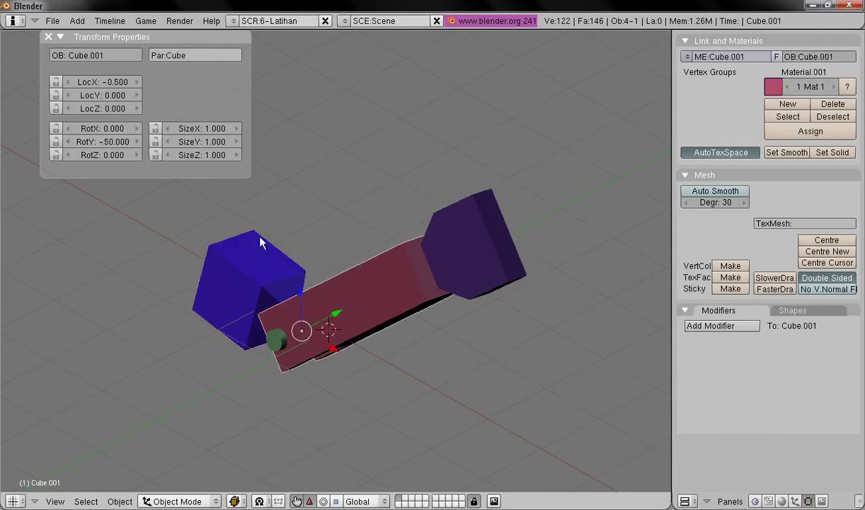
pyautogui.click(68, 129)
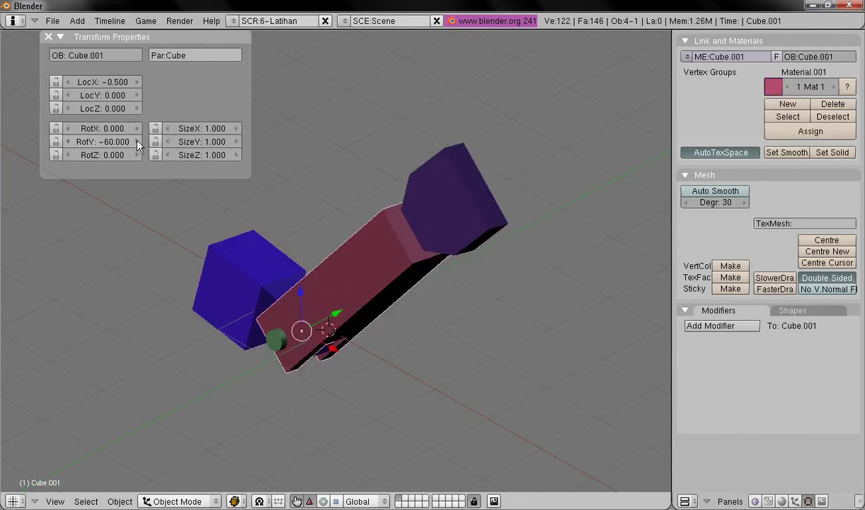
pyautogui.click(137, 141)
# Turn the purple end segment by raising its Z rotation to 60 degrees
pyautogui.rightClick(481, 286)
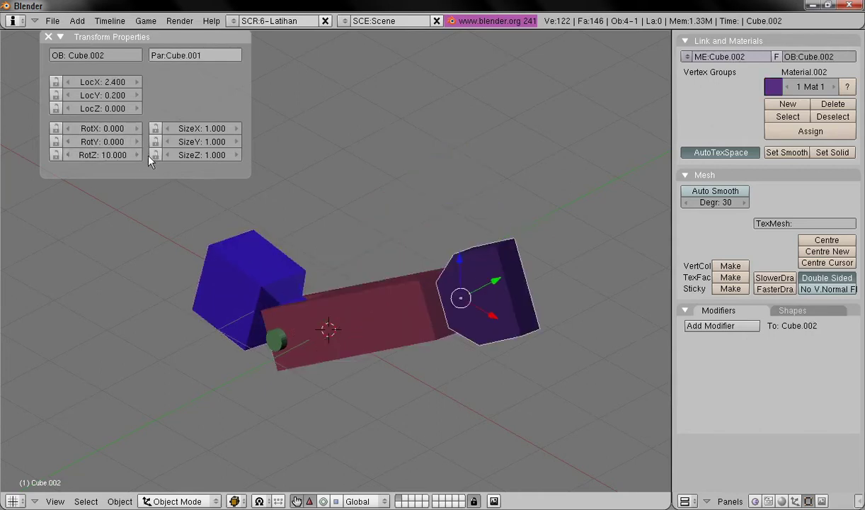
pyautogui.click(135, 155)
pyautogui.click(135, 155)
pyautogui.click(135, 155)
pyautogui.click(135, 155)
pyautogui.click(135, 155)
# Bring the purple end segment's Z rotation back down to 10 degrees
pyautogui.moveTo(423, 223); pyautogui.dragTo(361, 296, button='middle')
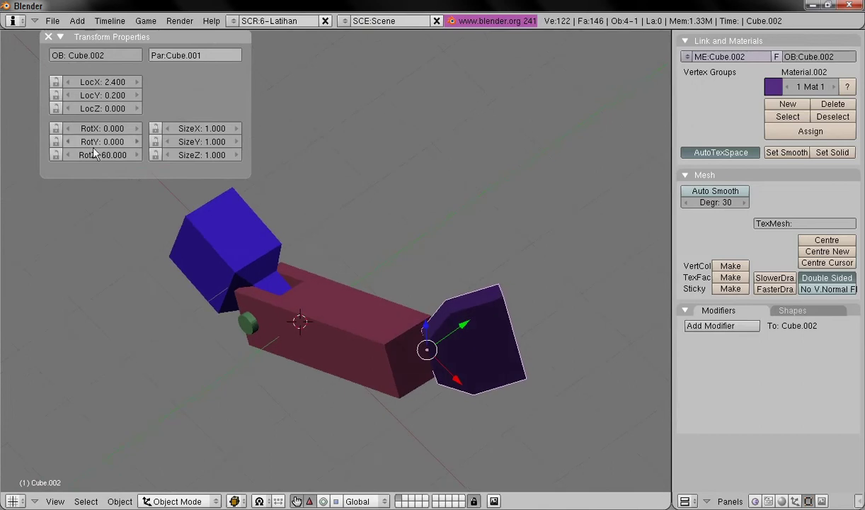
pyautogui.click(68, 155)
pyautogui.click(68, 155)
pyautogui.click(68, 155)
pyautogui.click(68, 155)
pyautogui.click(68, 155)
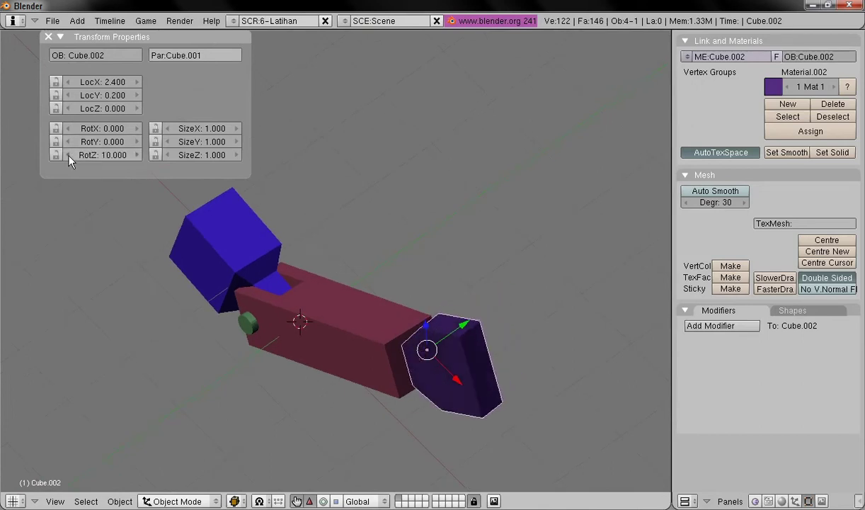
# Reset the purple end segment's Z rotation to 0
pyautogui.moveTo(349, 228)
pyautogui.mouseDown(button='middle')
pyautogui.moveTo(328, 257)
pyautogui.moveTo(371, 223)
pyautogui.moveTo(480, 235)
pyautogui.moveTo(419, 282)
pyautogui.moveTo(357, 236)
pyautogui.moveTo(357, 224)
pyautogui.mouseUp(button='middle')
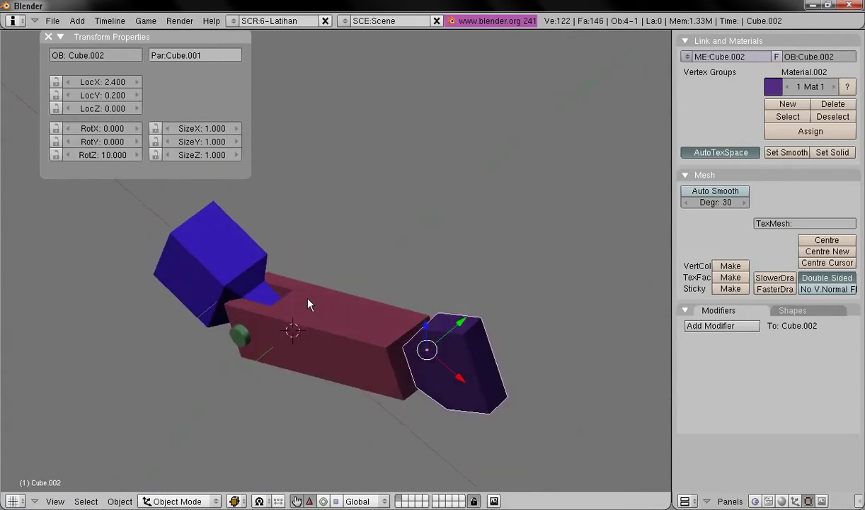
pyautogui.keyDown('shift'); pyautogui.moveTo(308, 305); pyautogui.dragTo(321, 291, button='middle'); pyautogui.keyUp('shift')
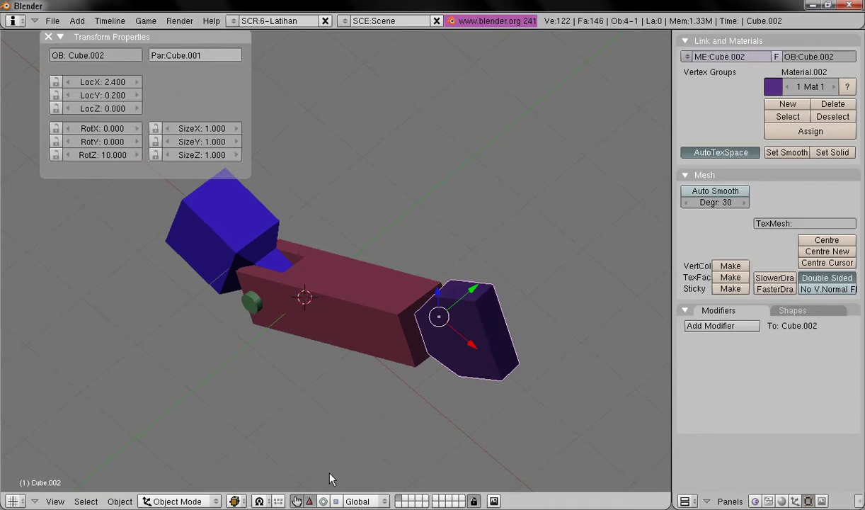
pyautogui.moveTo(338, 402); pyautogui.dragTo(356, 348, button='middle')
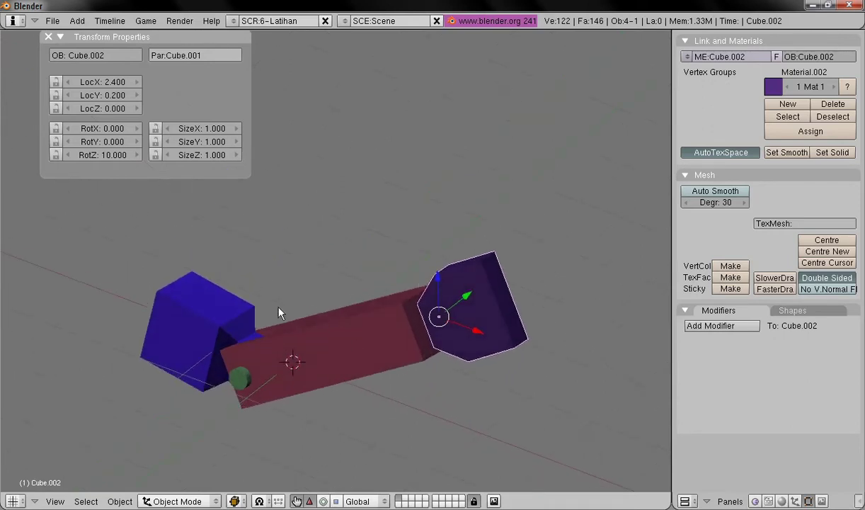
pyautogui.click(113, 131)
pyautogui.press('Tab')
pyautogui.press('Tab')
pyautogui.write('0')
pyautogui.press('Return')
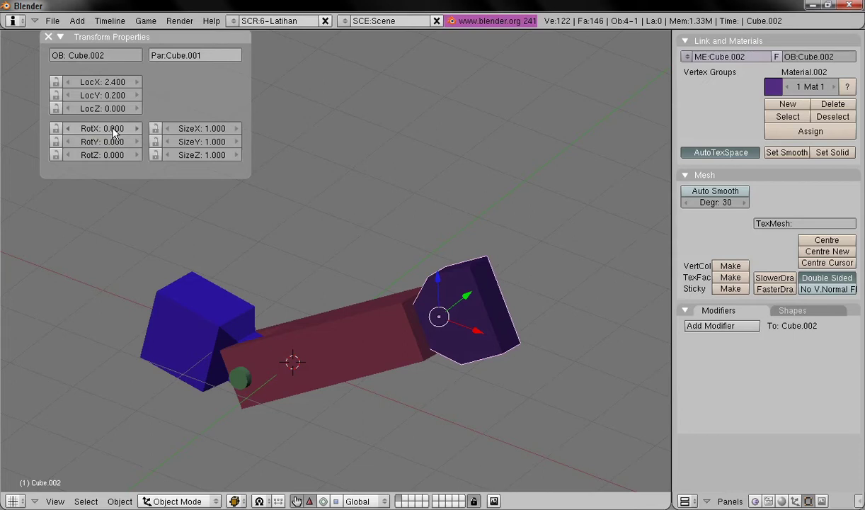
# Reset the red middle segment's Y rotation to 0
pyautogui.rightClick(367, 363)
pyautogui.click(108, 132)
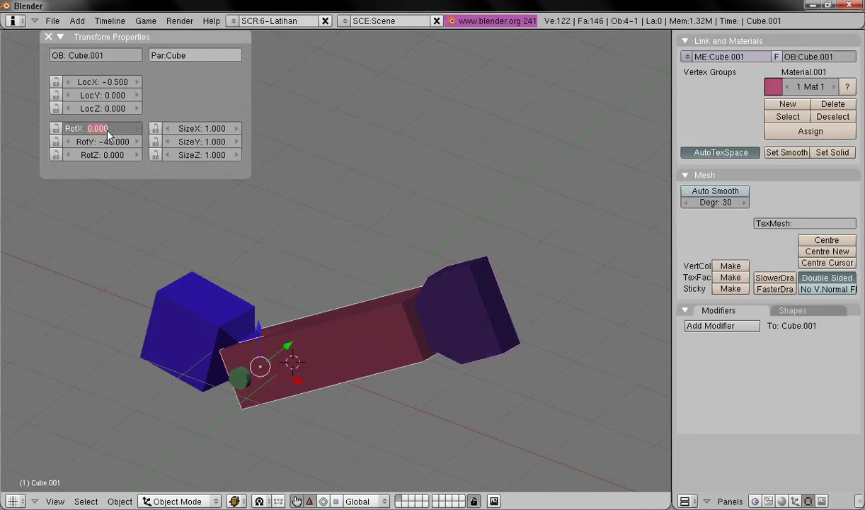
pyautogui.press('Tab')
pyautogui.write('0')
pyautogui.press('Return')
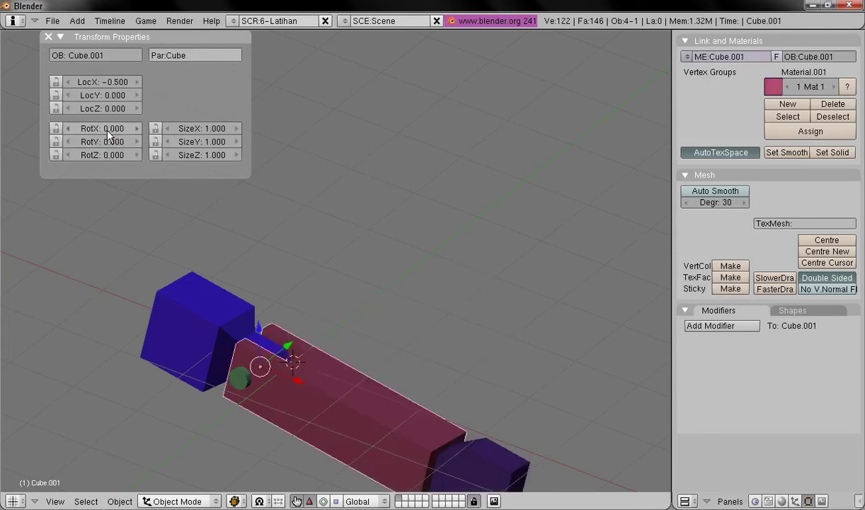
# Reset the blue base block's X and Y rotations to 0
pyautogui.rightClick(214, 305)
pyautogui.click(106, 131)
pyautogui.write('0')
pyautogui.press('Tab')
pyautogui.write('0')
pyautogui.press('Tab')
pyautogui.press('Return')
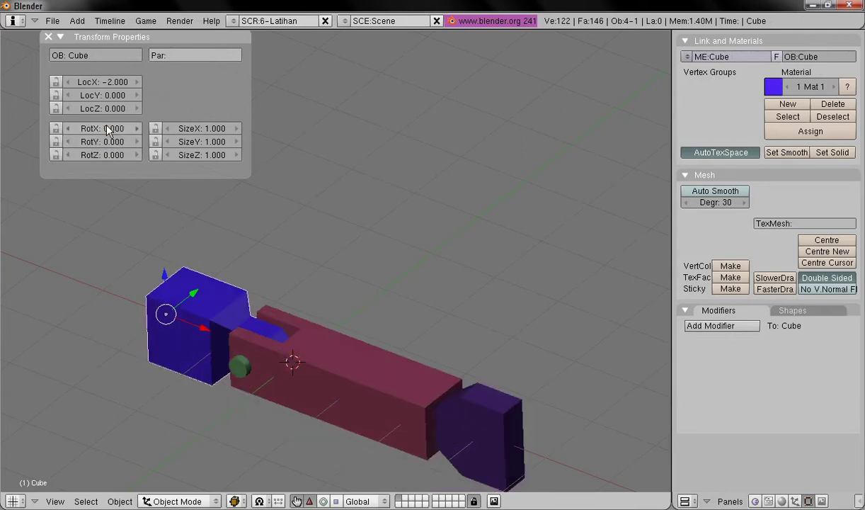
# Switch to the rotate manipulator and turn the purple end segment about Z to about 24 degrees
pyautogui.keyDown('shift'); pyautogui.moveTo(207, 357); pyautogui.dragTo(196, 316, button='middle'); pyautogui.keyUp('shift')
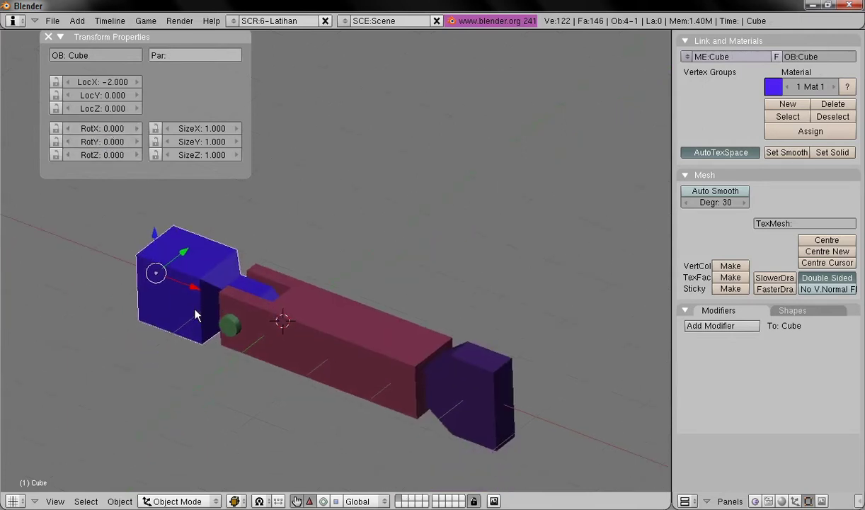
pyautogui.click(323, 501)
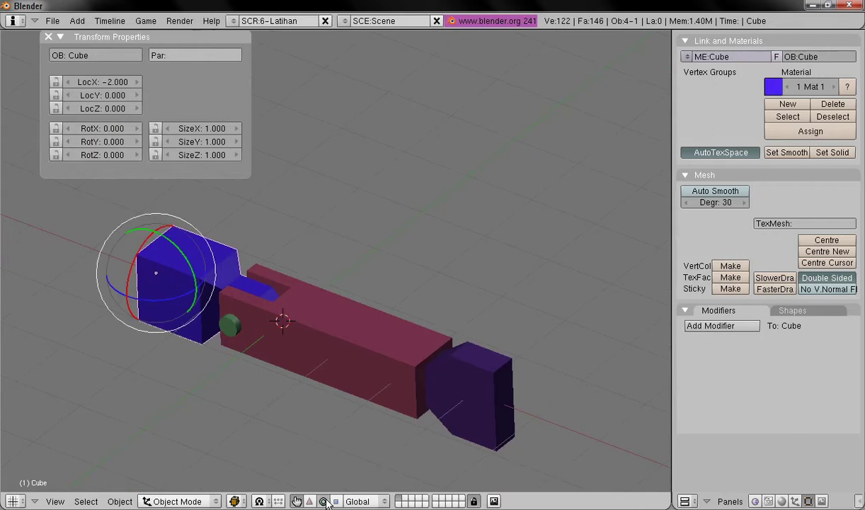
pyautogui.rightClick(474, 412)
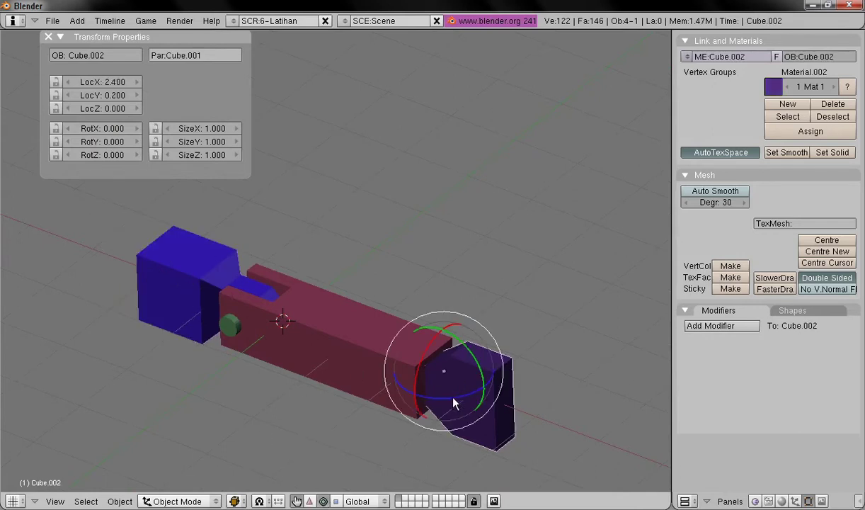
pyautogui.moveTo(453, 399); pyautogui.dragTo(478, 416)
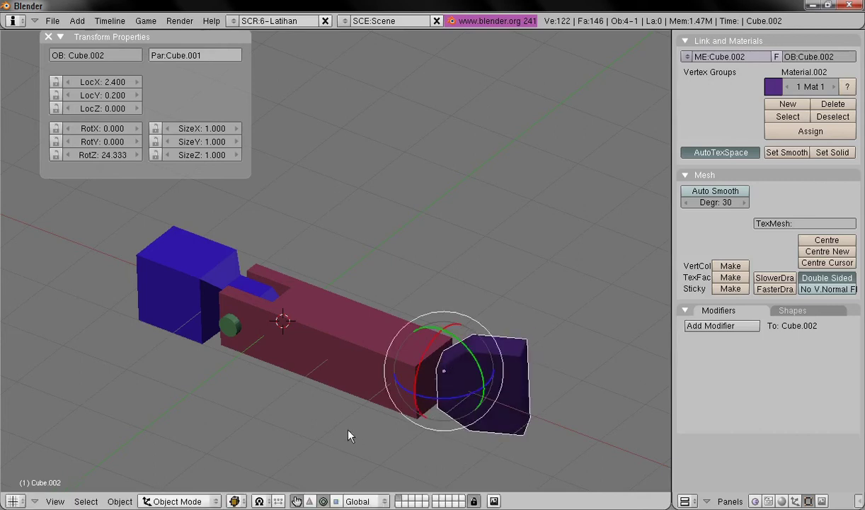
# Swing the red middle segment about Y to about -29 degrees with the rotate manipulator
pyautogui.rightClick(338, 384)
pyautogui.moveTo(286, 308); pyautogui.dragTo(301, 265)
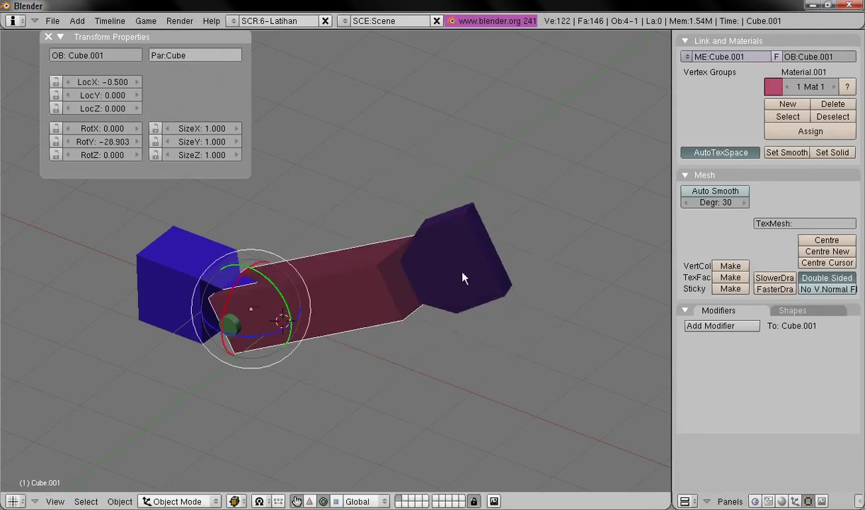
# Rotate the purple end segment freehand with the manipulator to about 3 degrees in X, -3 in Y and 31 in Z
pyautogui.rightClick(462, 274)
pyautogui.moveTo(511, 251); pyautogui.dragTo(443, 291, button='middle')
pyautogui.moveTo(451, 304)
pyautogui.mouseDown()
pyautogui.moveTo(441, 258)
pyautogui.moveTo(450, 284)
pyautogui.moveTo(438, 297)
pyautogui.mouseUp()
pyautogui.moveTo(439, 297); pyautogui.dragTo(428, 260, button='middle')
pyautogui.moveTo(429, 260)
pyautogui.mouseDown()
pyautogui.moveTo(411, 236)
pyautogui.moveTo(433, 244)
pyautogui.mouseUp()
pyautogui.moveTo(434, 318); pyautogui.dragTo(439, 311)
# Rotate the blue base block about X with the rotate manipulator, then select the purple end segment
pyautogui.rightClick(142, 318)
pyautogui.moveTo(142, 341); pyautogui.dragTo(121, 293, button='middle')
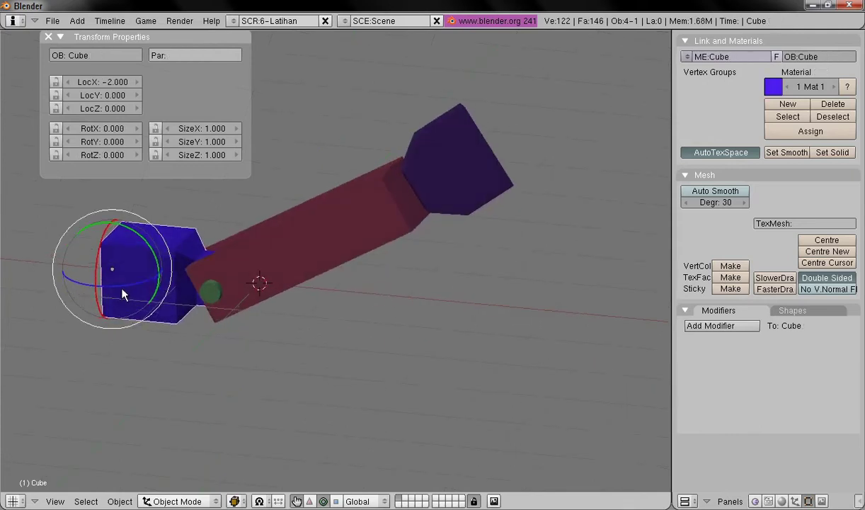
pyautogui.moveTo(464, 283); pyautogui.dragTo(408, 378, button='middle')
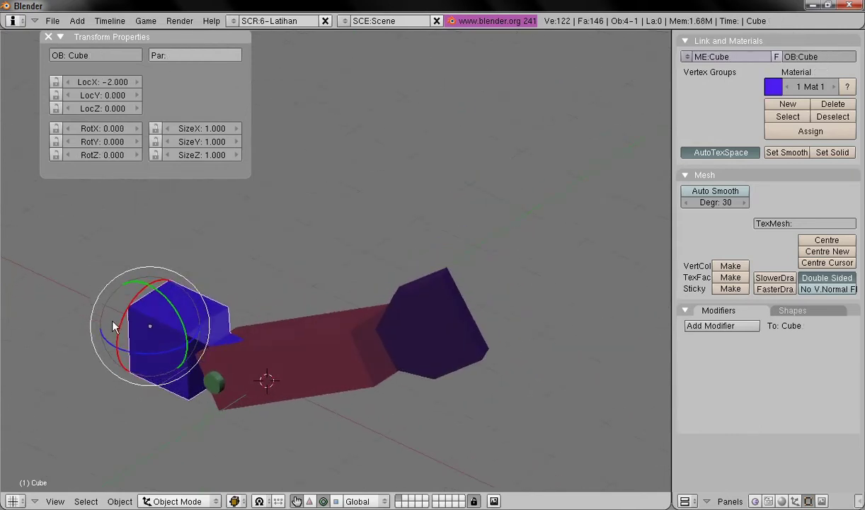
pyautogui.moveTo(119, 336); pyautogui.dragTo(146, 366)
pyautogui.rightClick(457, 338)
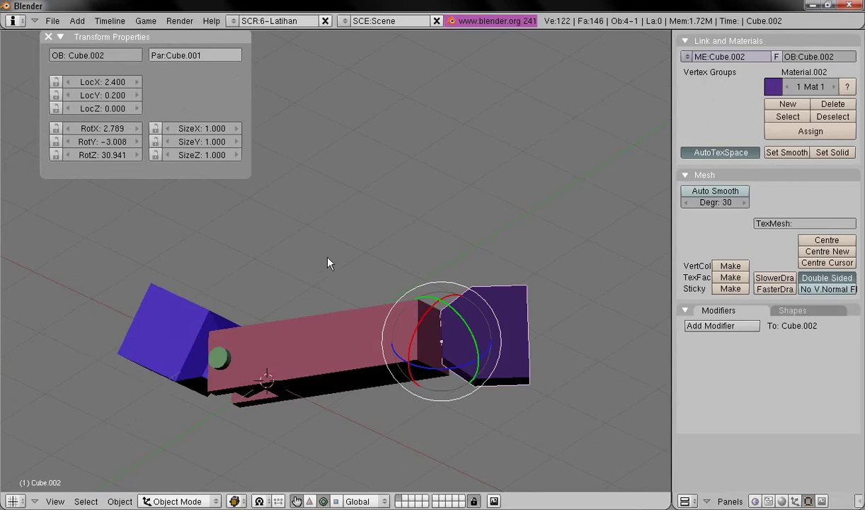
# Rotate the purple end segment freehand with the manipulator to about -10 degrees in X, 38 in Y and 72 in Z
pyautogui.moveTo(329, 260); pyautogui.dragTo(319, 337, button='middle')
pyautogui.moveTo(450, 393); pyautogui.dragTo(419, 392, button='middle')
pyautogui.moveTo(426, 385)
pyautogui.mouseDown()
pyautogui.moveTo(458, 371)
pyautogui.moveTo(439, 384)
pyautogui.moveTo(456, 378)
pyautogui.moveTo(444, 389)
pyautogui.moveTo(433, 375)
pyautogui.mouseUp()
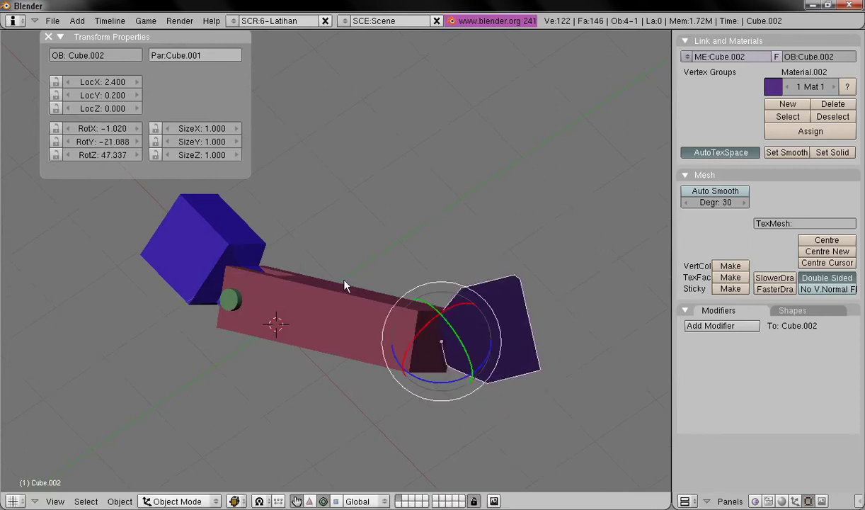
pyautogui.moveTo(343, 286); pyautogui.dragTo(314, 317, button='middle')
pyautogui.moveTo(463, 324); pyautogui.dragTo(446, 342)
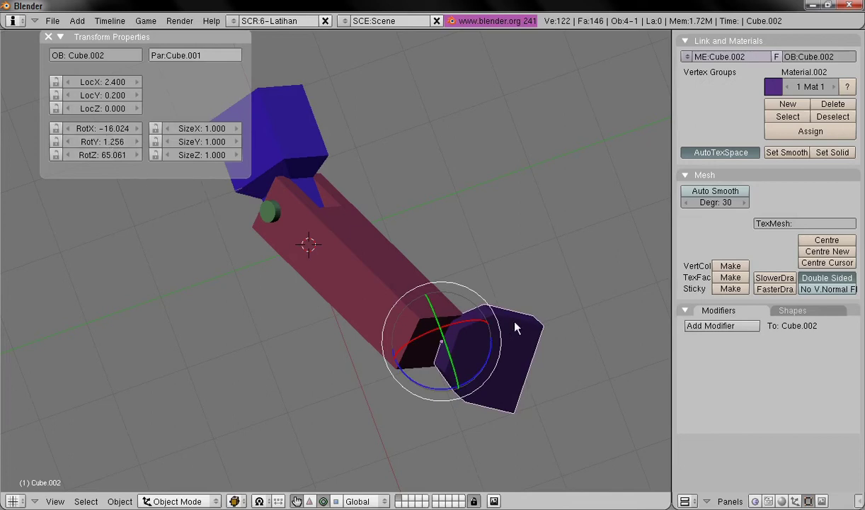
pyautogui.moveTo(472, 323); pyautogui.dragTo(479, 360)
pyautogui.moveTo(327, 280); pyautogui.dragTo(481, 374, button='middle')
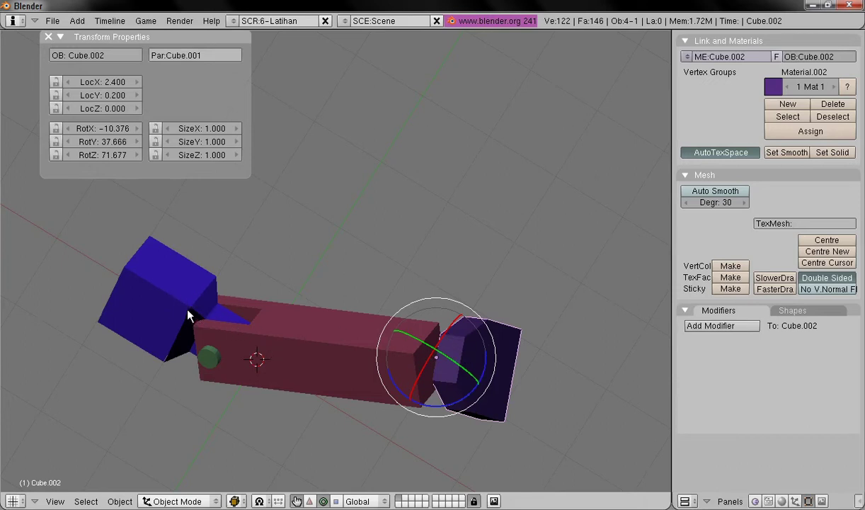
pyautogui.moveTo(508, 327); pyautogui.dragTo(499, 354, button='middle')
pyautogui.keyDown('shift'); pyautogui.moveTo(288, 268); pyautogui.dragTo(316, 284, button='middle'); pyautogui.keyUp('shift')
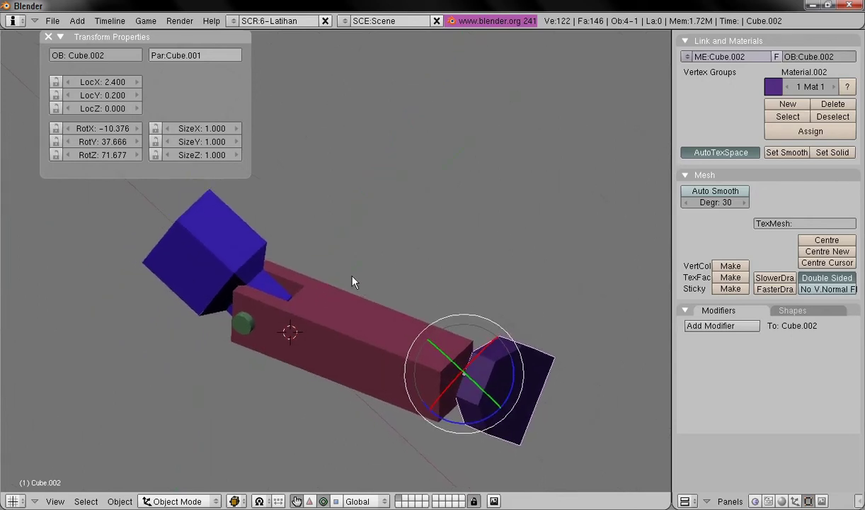
pyautogui.moveTo(479, 277); pyautogui.dragTo(465, 257, button='middle')
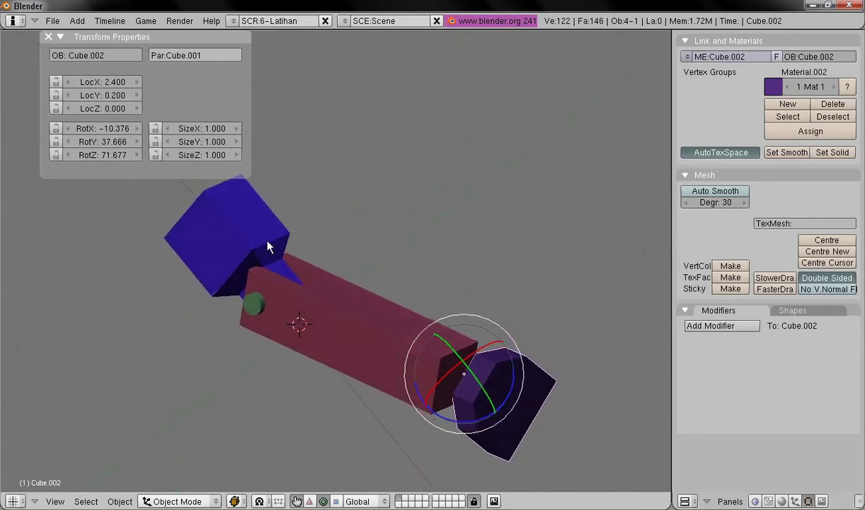
pyautogui.keyDown('shift'); pyautogui.moveTo(266, 245); pyautogui.dragTo(241, 248, button='middle'); pyautogui.keyUp('shift')
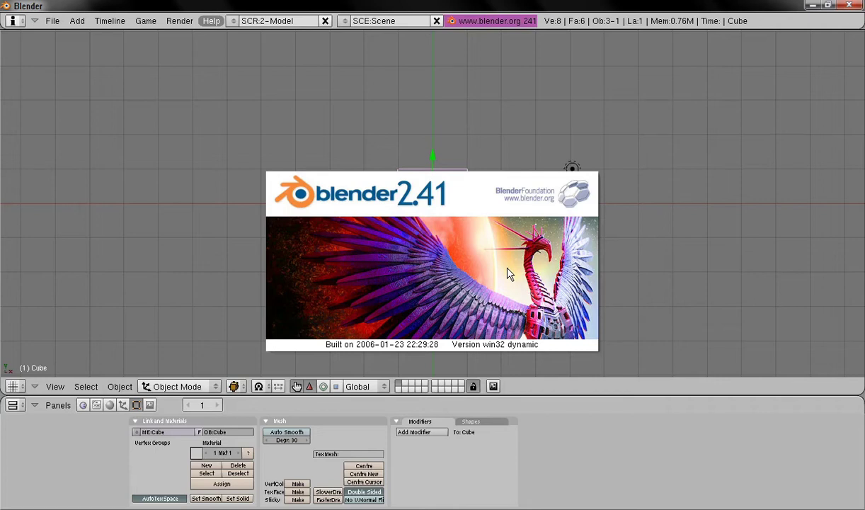
# Dismiss the splash image of the new scene and switch to the 6-Latihan screen layout
pyautogui.click(509, 274)
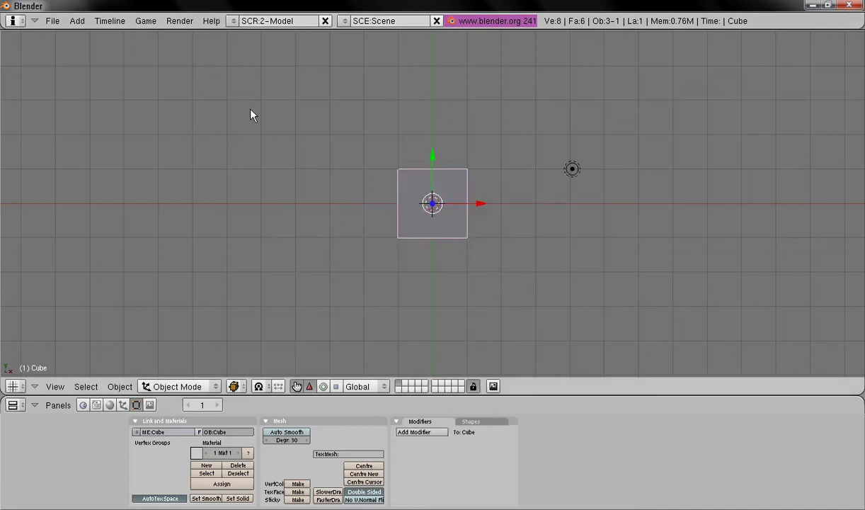
pyautogui.click(233, 21)
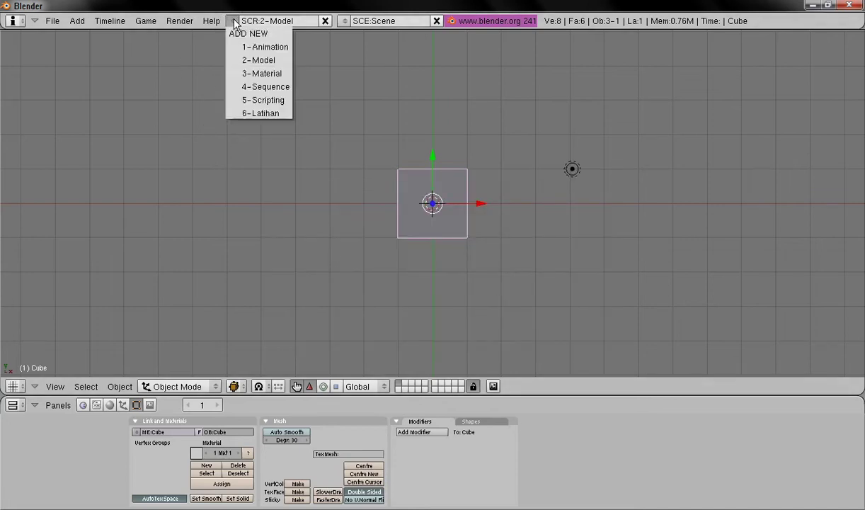
pyautogui.click(277, 114)
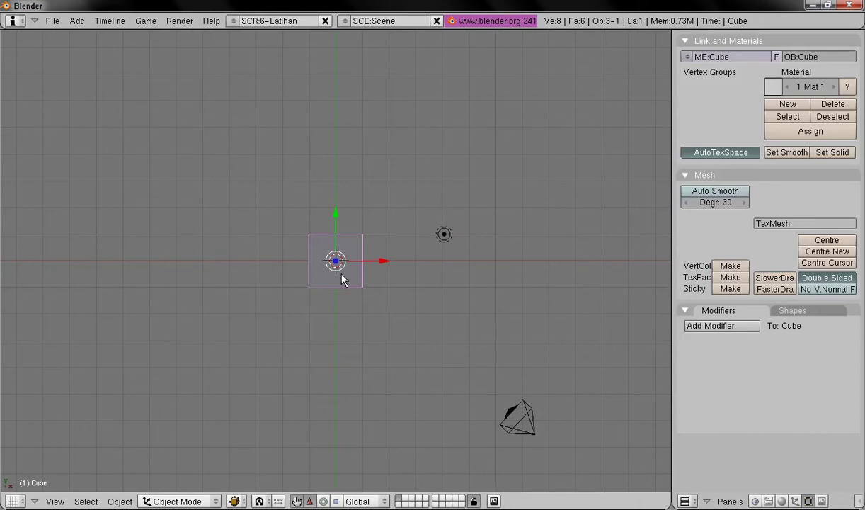
# Show the default cube's Transform Properties and enlarge them for easier reading
pyautogui.keyDown('shift'); pyautogui.moveTo(342, 274); pyautogui.dragTo(377, 273, button='middle'); pyautogui.keyUp('shift')
pyautogui.keyDown('ctrl'); pyautogui.moveTo(453, 291); pyautogui.dragTo(411, 317, button='middle'); pyautogui.keyUp('ctrl')
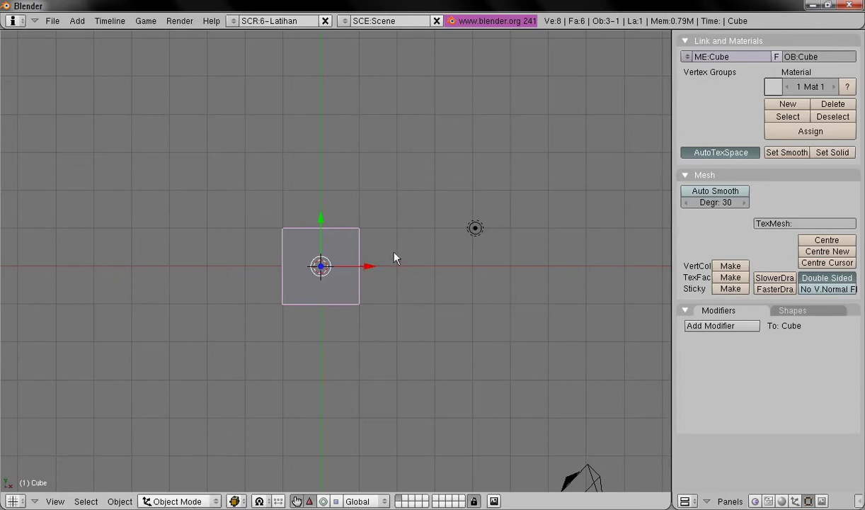
pyautogui.click(120, 501)
pyautogui.click(147, 487)
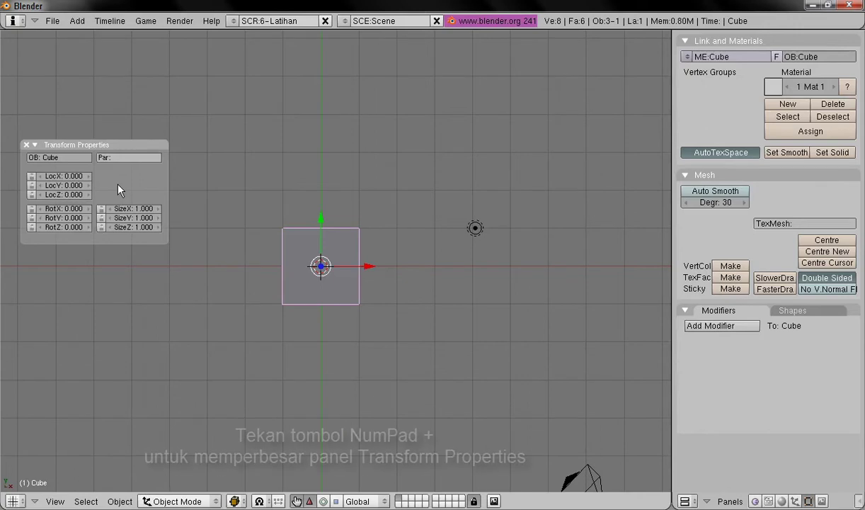
pyautogui.press('KP_Add')
pyautogui.press('KP_Add')
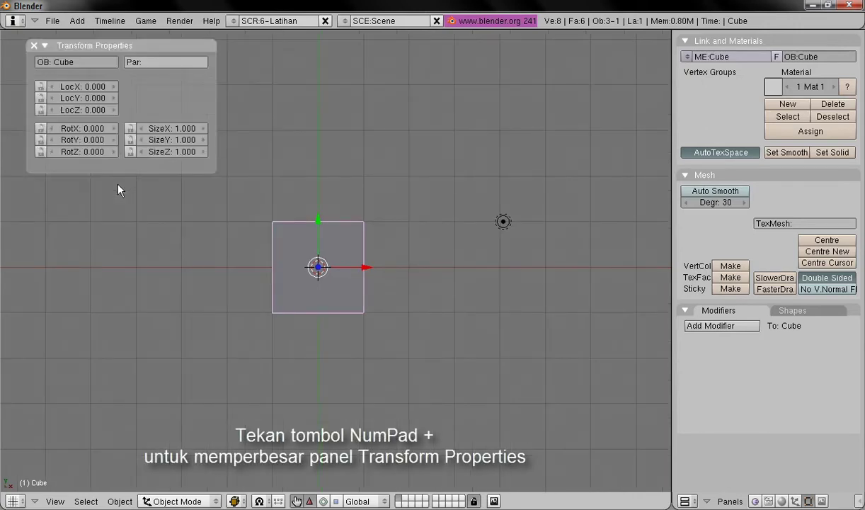
pyautogui.press('KP_Add')
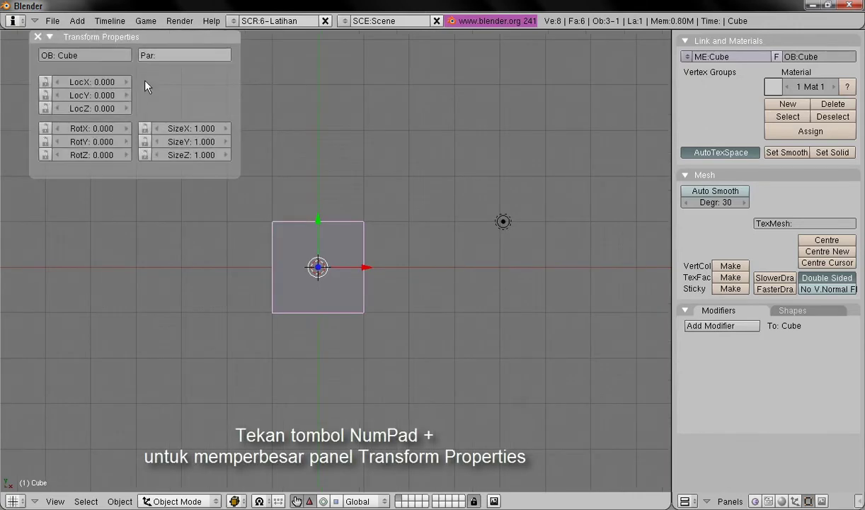
# Set the cube's X size to 2 to stretch it into a block
pyautogui.click(199, 134)
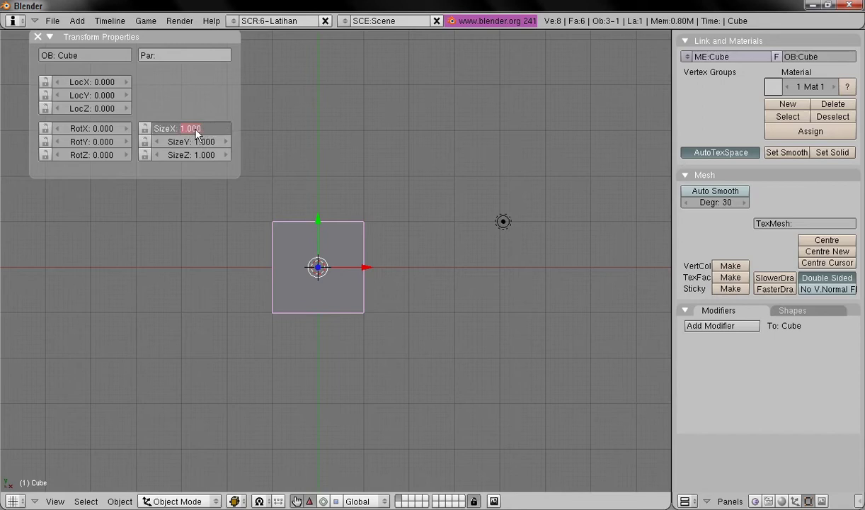
pyautogui.write('2')
pyautogui.press('Return')
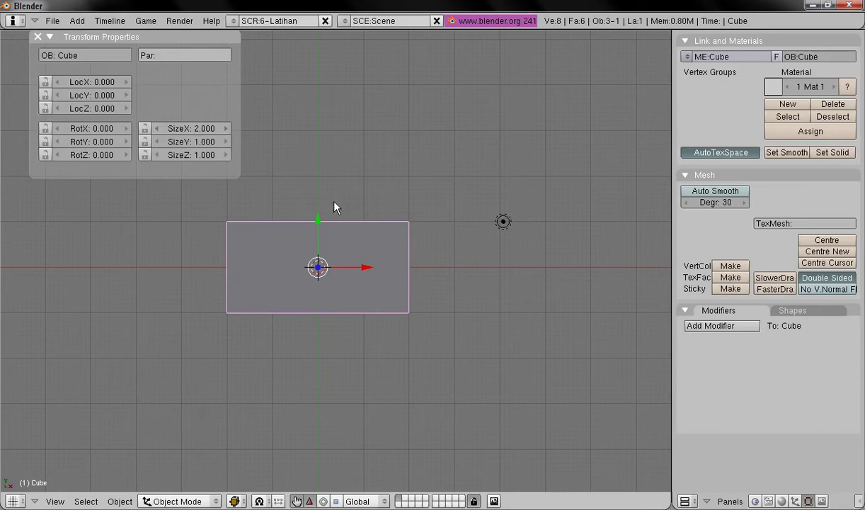
# Apply the stretched block's size and rotation to its mesh
pyautogui.keyDown('shift'); pyautogui.moveTo(335, 207); pyautogui.dragTo(351, 238, button='middle'); pyautogui.keyUp('shift')
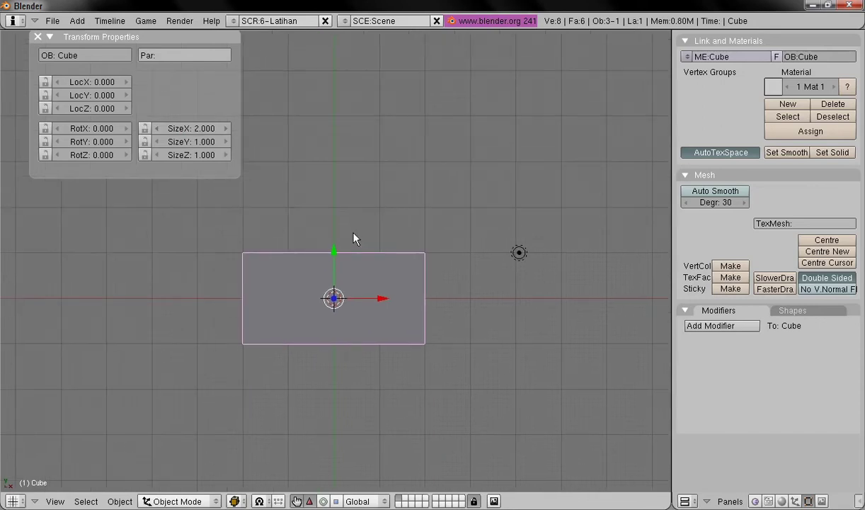
pyautogui.click(116, 502)
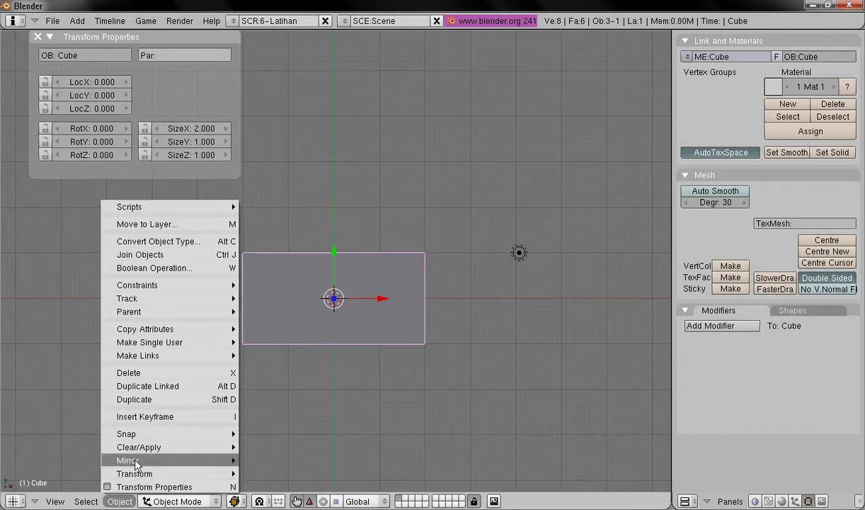
pyautogui.moveTo(140, 450)
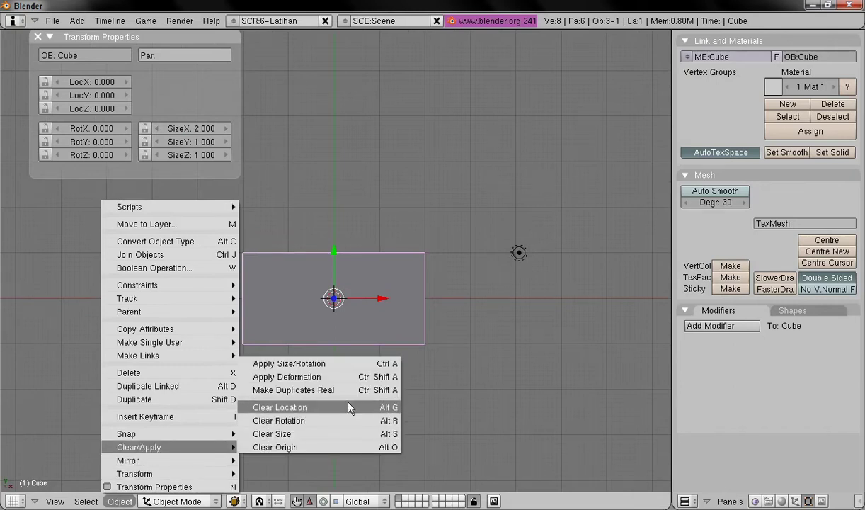
pyautogui.click(346, 364)
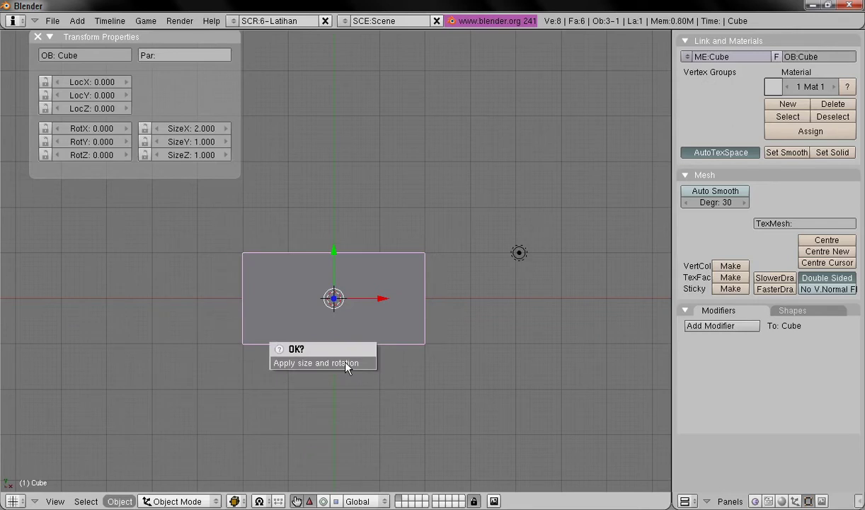
pyautogui.click(347, 364)
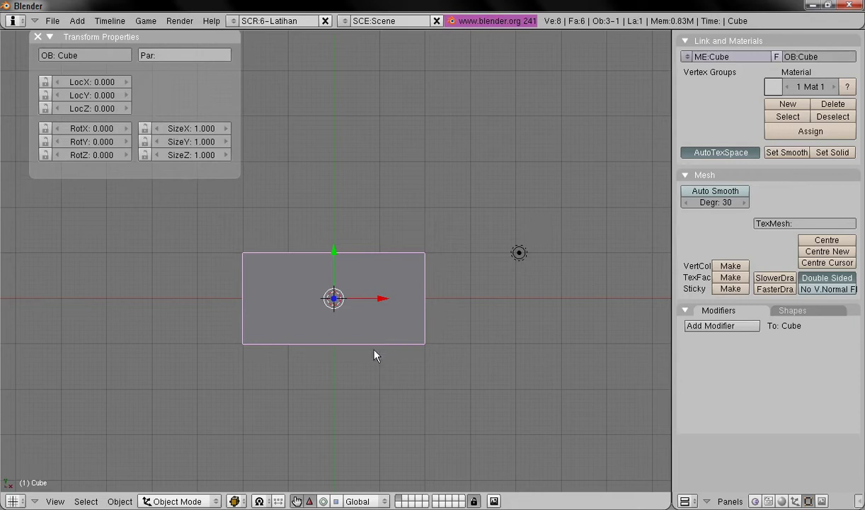
# Move the block freehand with the translate manipulator to about 0.97 in X, -0.40 in Y and 1.31 in Z
pyautogui.keyDown('shift'); pyautogui.moveTo(317, 329); pyautogui.dragTo(317, 347, button='middle'); pyautogui.keyUp('shift')
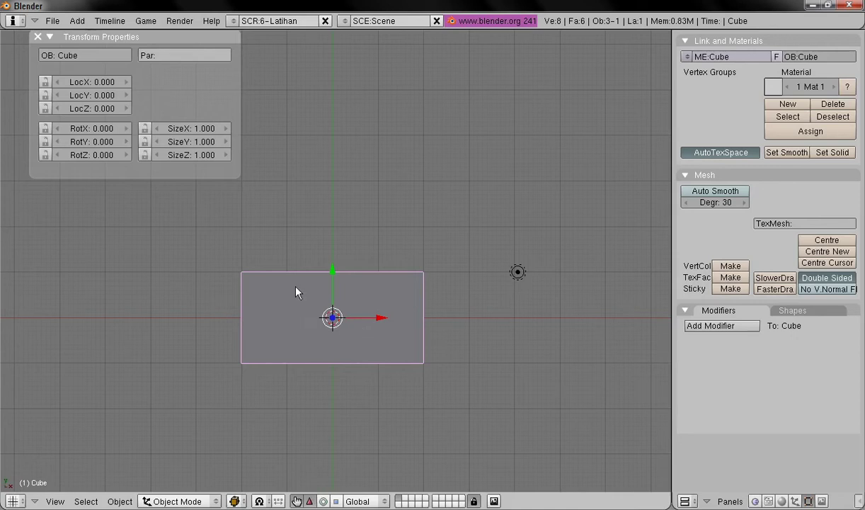
pyautogui.moveTo(247, 405); pyautogui.dragTo(219, 294, button='middle')
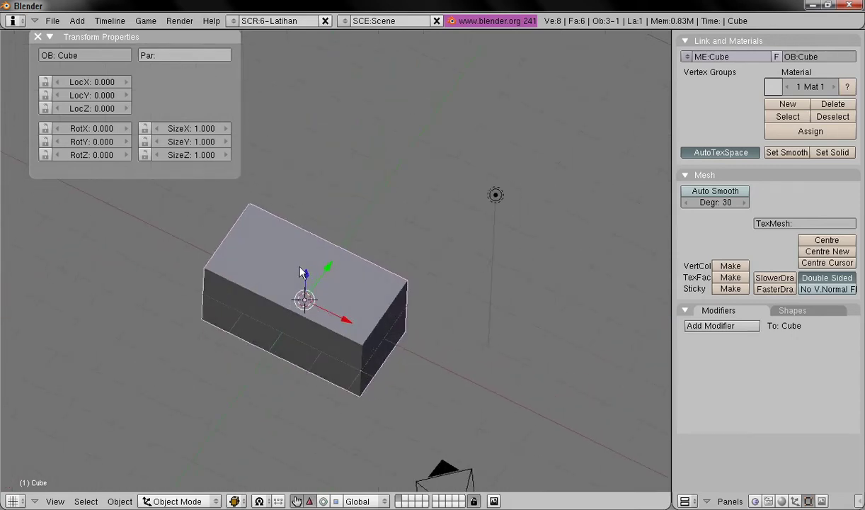
pyautogui.moveTo(330, 306); pyautogui.dragTo(330, 283, button='middle')
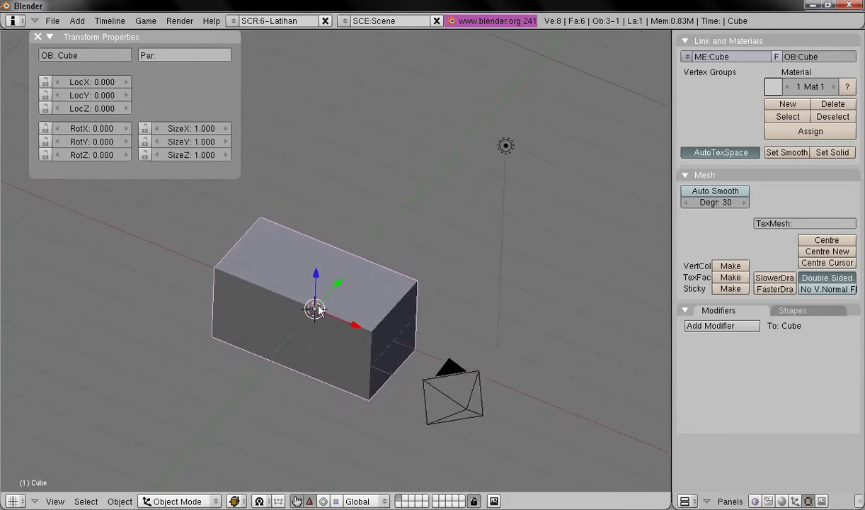
pyautogui.moveTo(334, 305); pyautogui.dragTo(358, 352, button='middle')
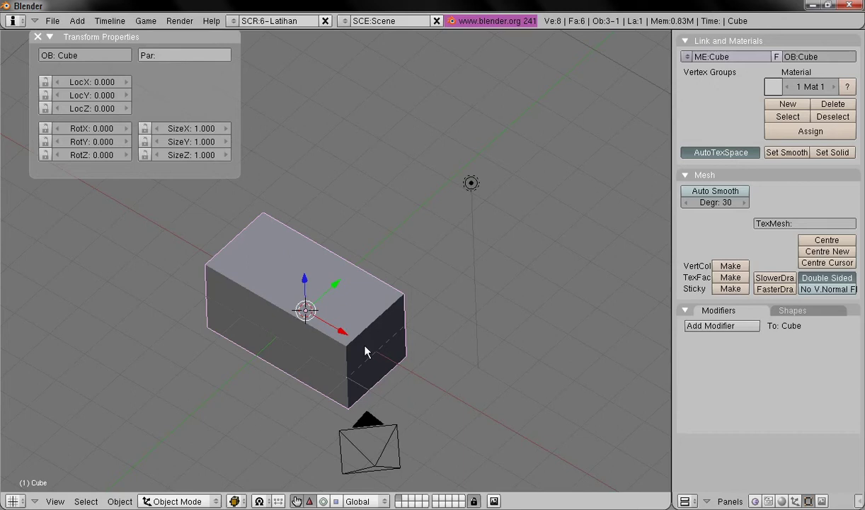
pyautogui.moveTo(332, 342); pyautogui.dragTo(358, 330, button='middle')
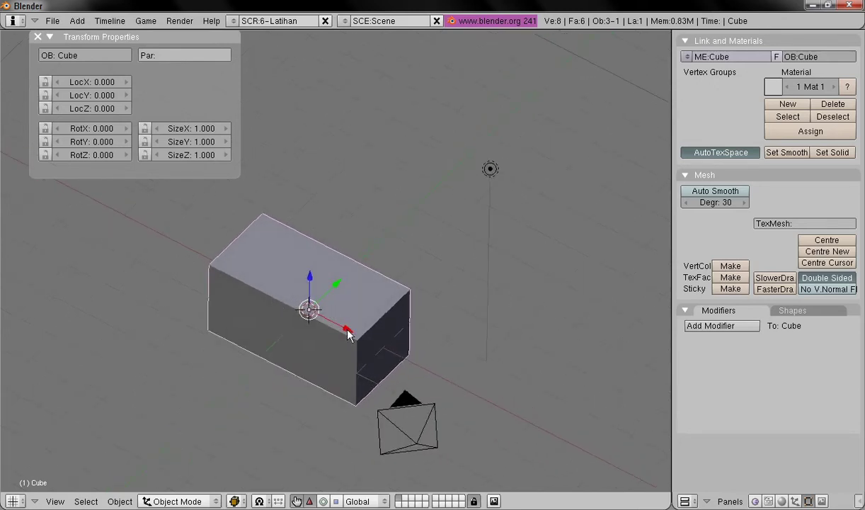
pyautogui.moveTo(346, 334); pyautogui.dragTo(291, 310)
pyautogui.moveTo(303, 268); pyautogui.dragTo(337, 300)
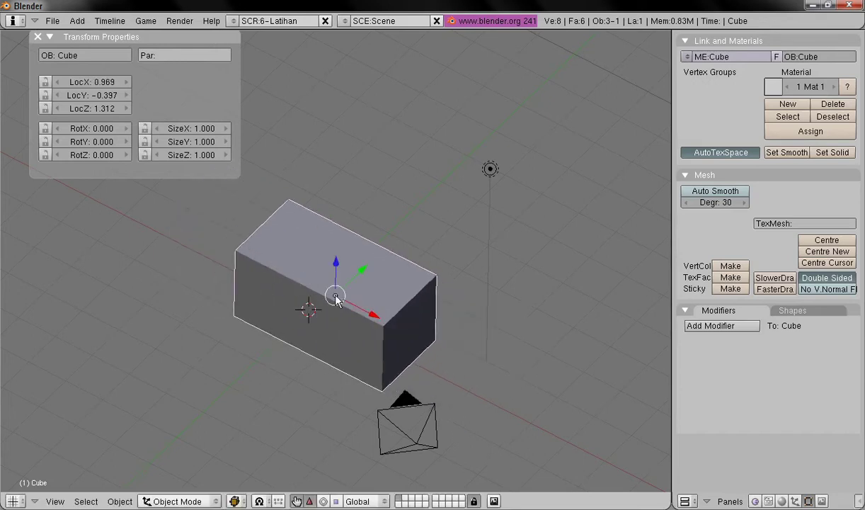
# Set the block's X, Y and Z location to 0
pyautogui.moveTo(86, 89); pyautogui.dragTo(85, 85)
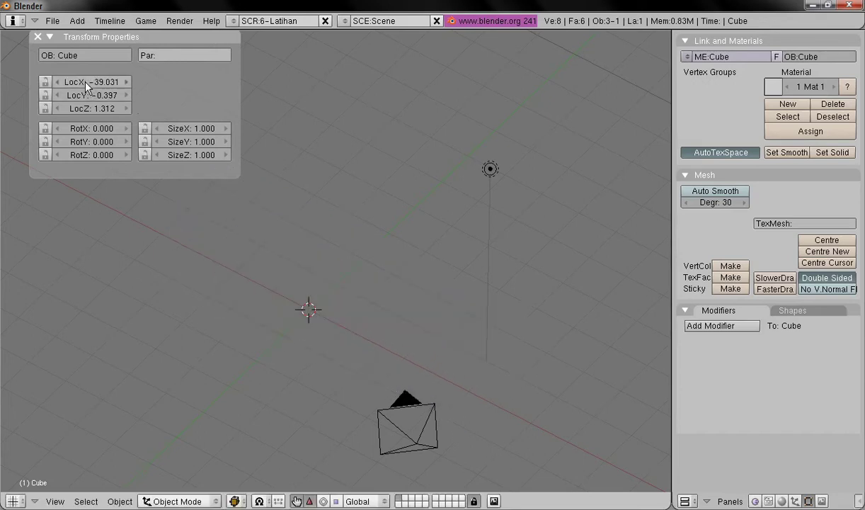
pyautogui.click(87, 83)
pyautogui.write('0')
pyautogui.press('Tab')
pyautogui.write('0')
pyautogui.press('Tab')
pyautogui.write('0')
pyautogui.press('Return')
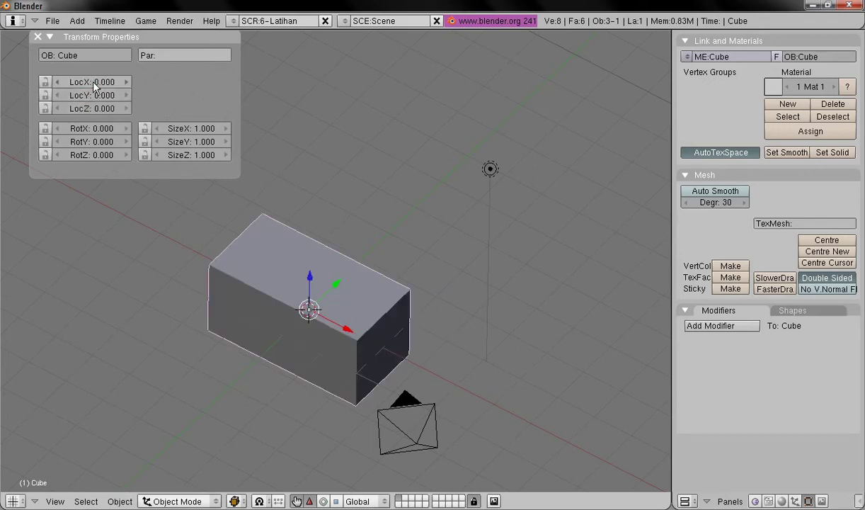
# Switch to the top view and set the block's Z rotation to 30 degrees
pyautogui.click(54, 500)
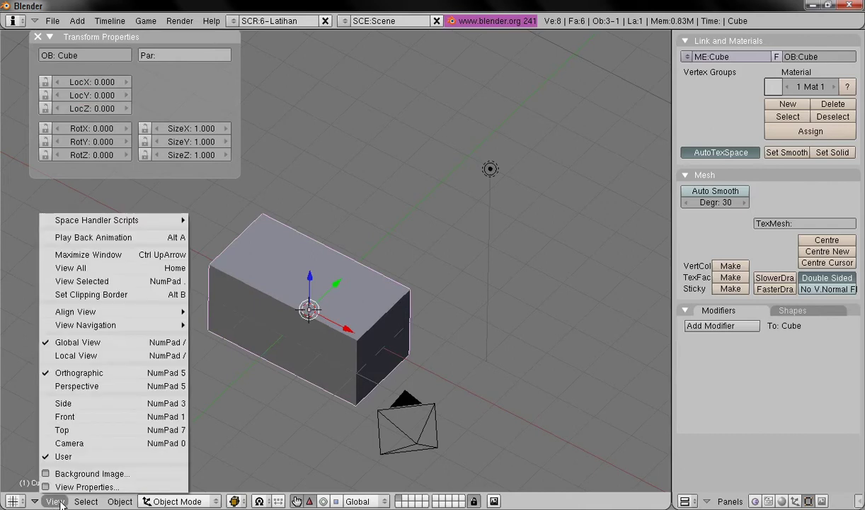
pyautogui.click(73, 430)
pyautogui.keyDown('shift'); pyautogui.moveTo(403, 324); pyautogui.dragTo(365, 346, button='middle'); pyautogui.keyUp('shift')
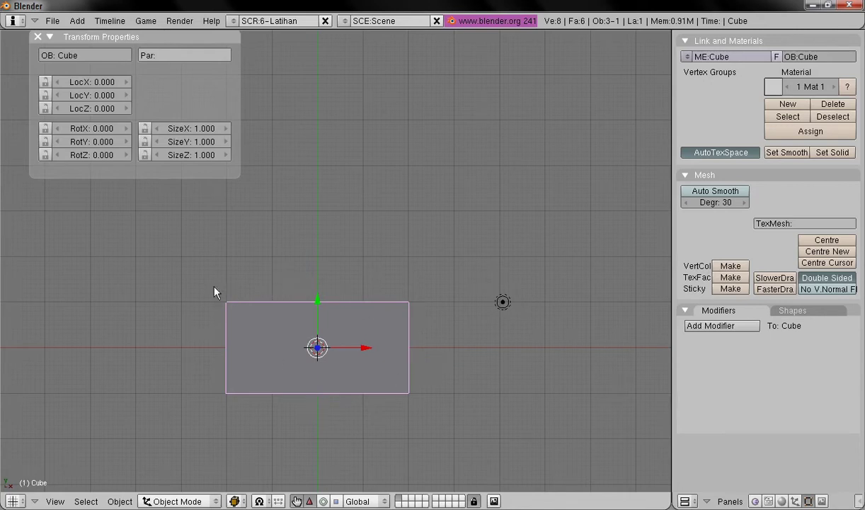
pyautogui.click(93, 155)
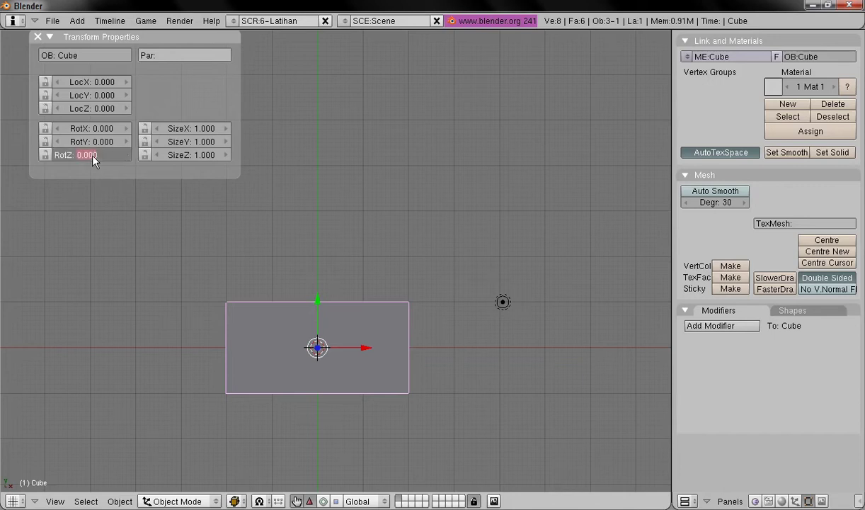
pyautogui.write('30')
pyautogui.press('Return')
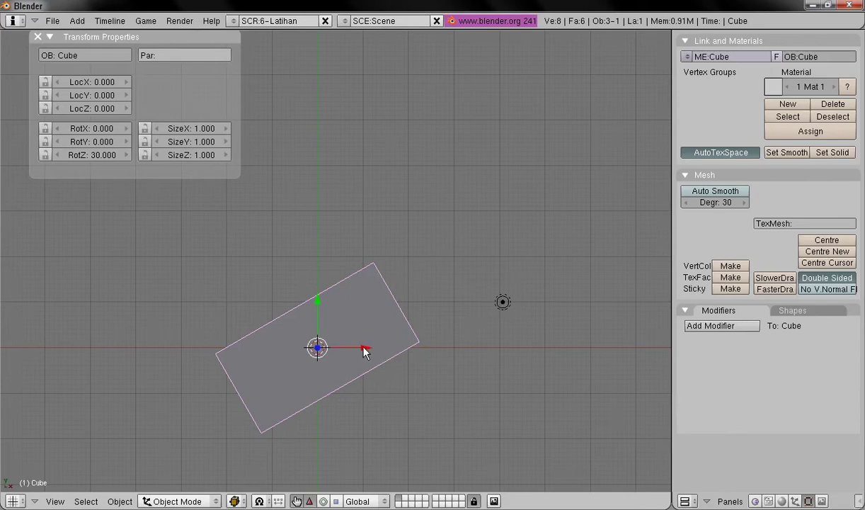
# Shift the rotated block along the global axes to about -0.10 in X and 0.04 in Y with the translate manipulator
pyautogui.moveTo(363, 349)
pyautogui.mouseDown()
pyautogui.moveTo(473, 345)
pyautogui.moveTo(289, 348)
pyautogui.moveTo(499, 350)
pyautogui.moveTo(228, 348)
pyautogui.moveTo(522, 350)
pyautogui.moveTo(348, 354)
pyautogui.moveTo(396, 351)
pyautogui.moveTo(379, 348)
pyautogui.mouseUp()
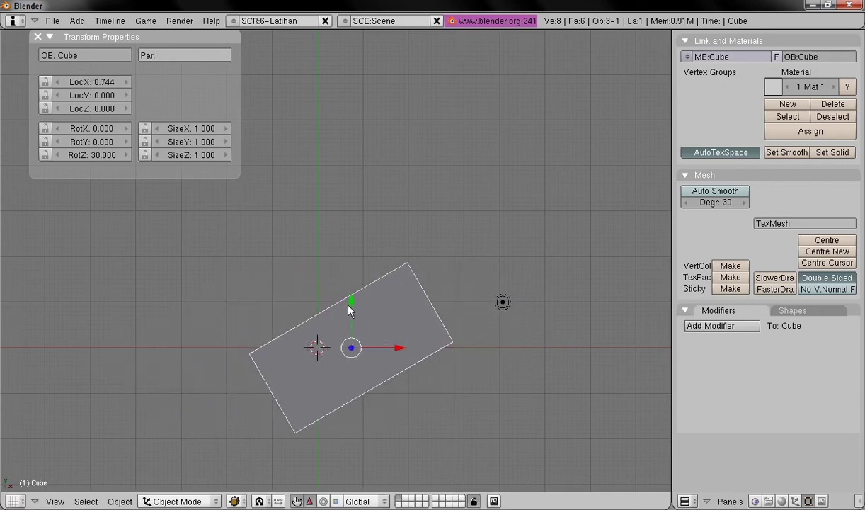
pyautogui.moveTo(352, 303); pyautogui.dragTo(372, 297)
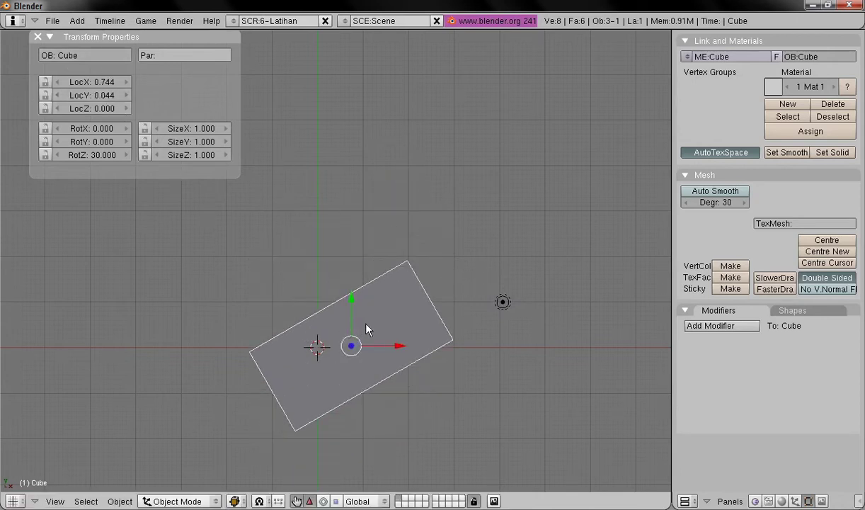
pyautogui.moveTo(399, 348); pyautogui.dragTo(361, 348)
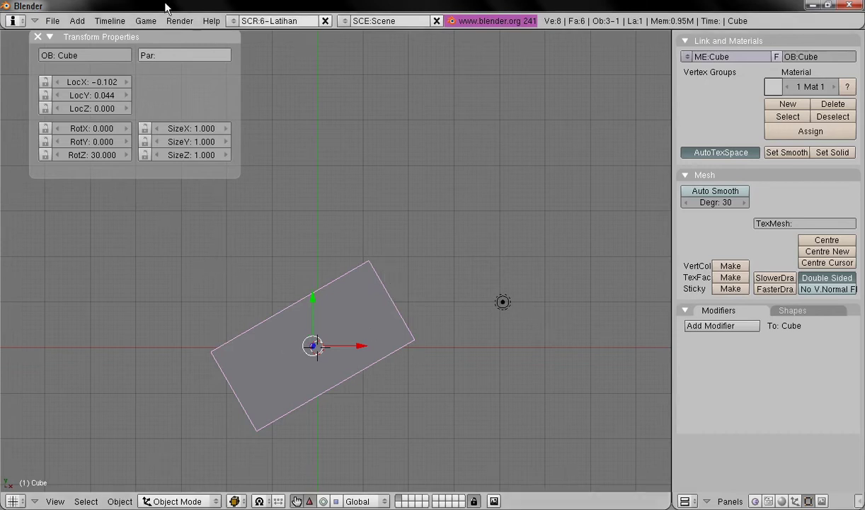
# Add a new cube mesh at the scene centre and return to Object Mode
pyautogui.click(74, 21)
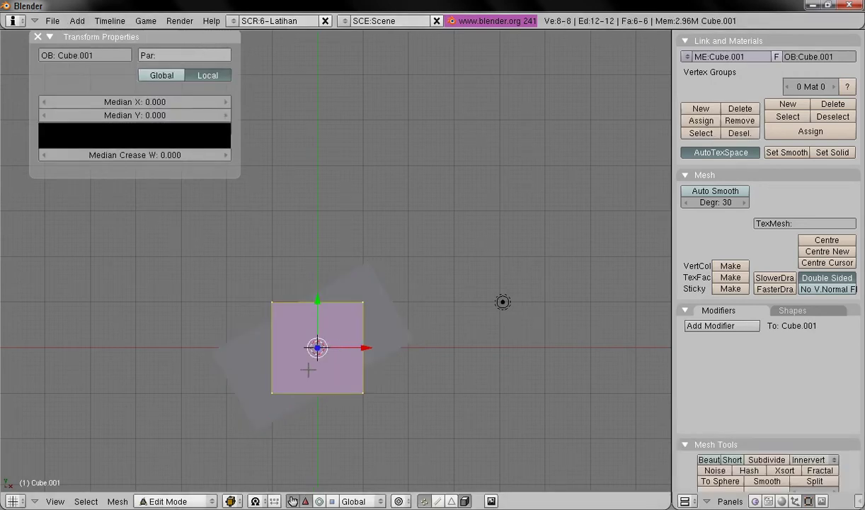
pyautogui.click(159, 499)
pyautogui.click(161, 484)
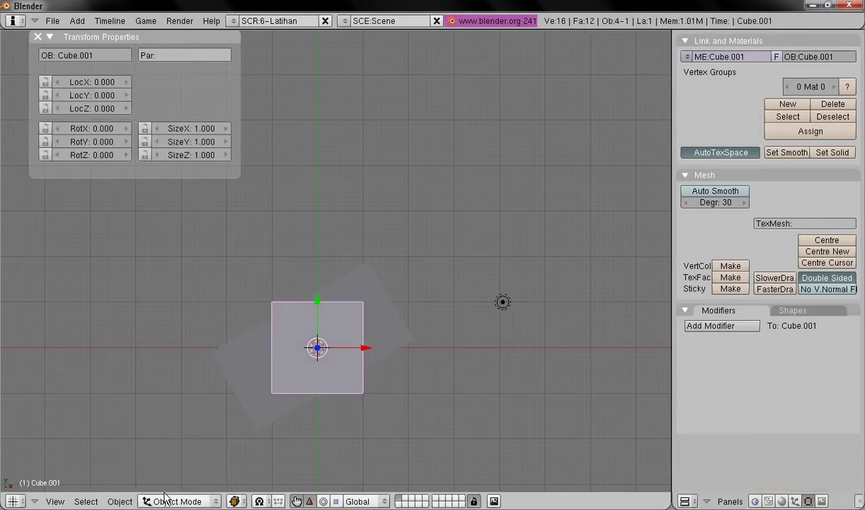
# Try a Z rotation of -30 degrees on the new cube
pyautogui.click(99, 155)
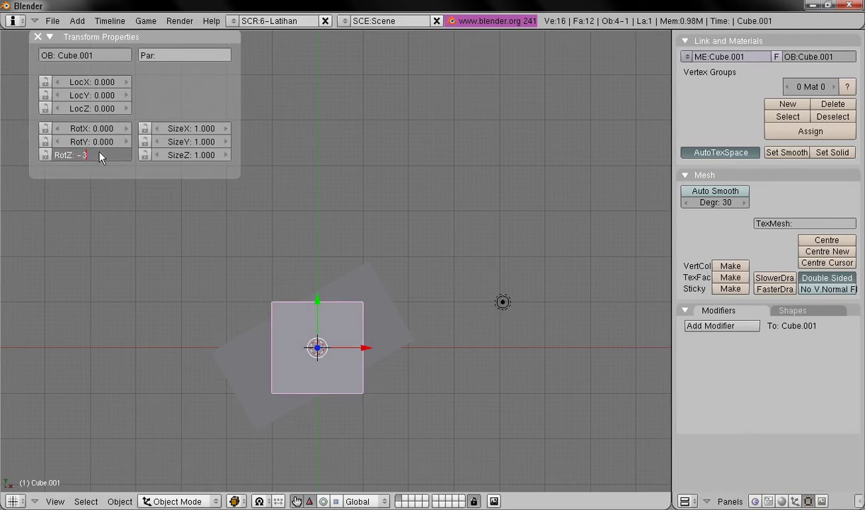
pyautogui.write('-30')
pyautogui.press('Return')
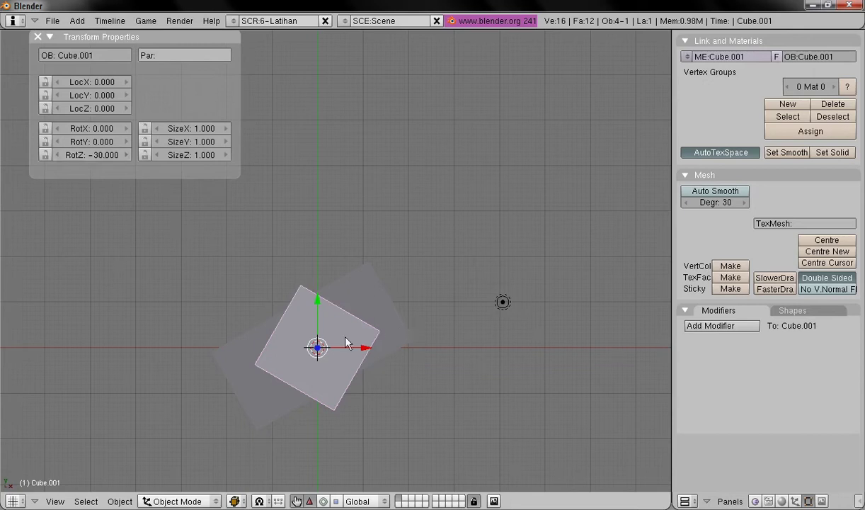
# Set the new cube's Z rotation to 30 degrees and move it away to about 4.42 in X and 3.73 in Y
pyautogui.click(93, 156)
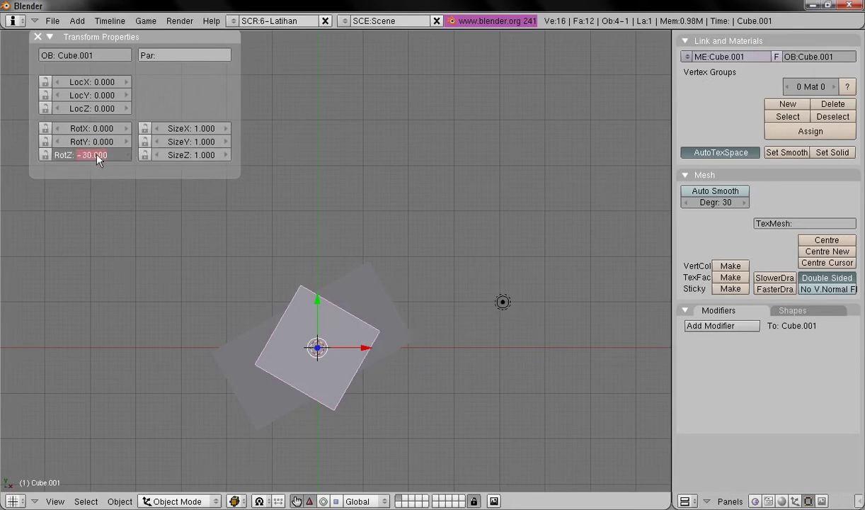
pyautogui.write('30')
pyautogui.press('Return')
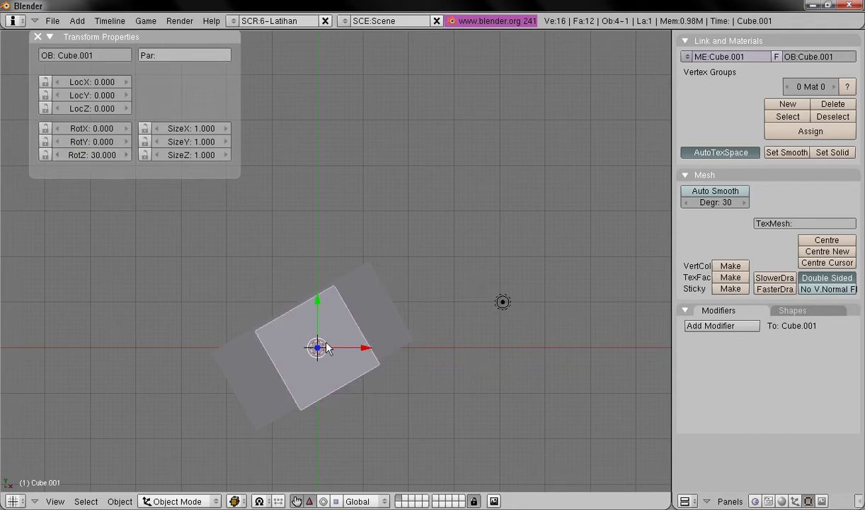
pyautogui.moveTo(354, 346); pyautogui.dragTo(495, 134)
pyautogui.moveTo(541, 178); pyautogui.dragTo(565, 179)
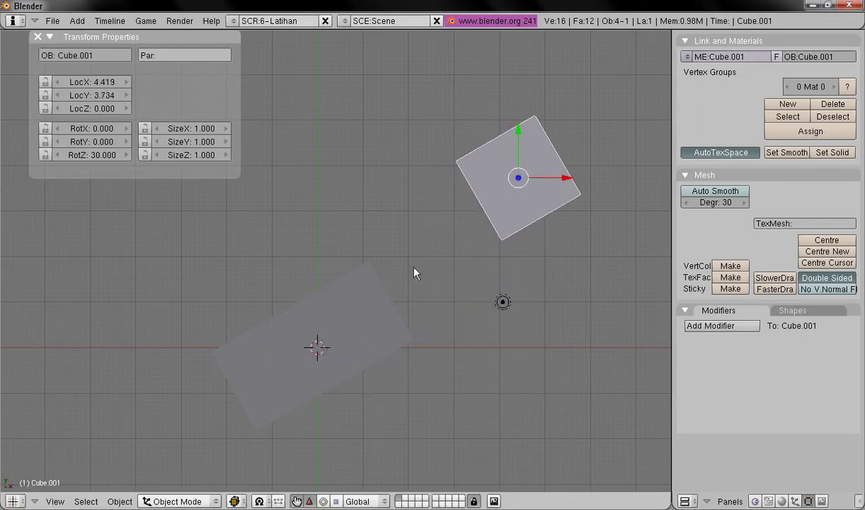
# Try to line up the rotated block with the cube along the global axes, moving it to about 1.90 in X and 1.98 in Y
pyautogui.rightClick(346, 328)
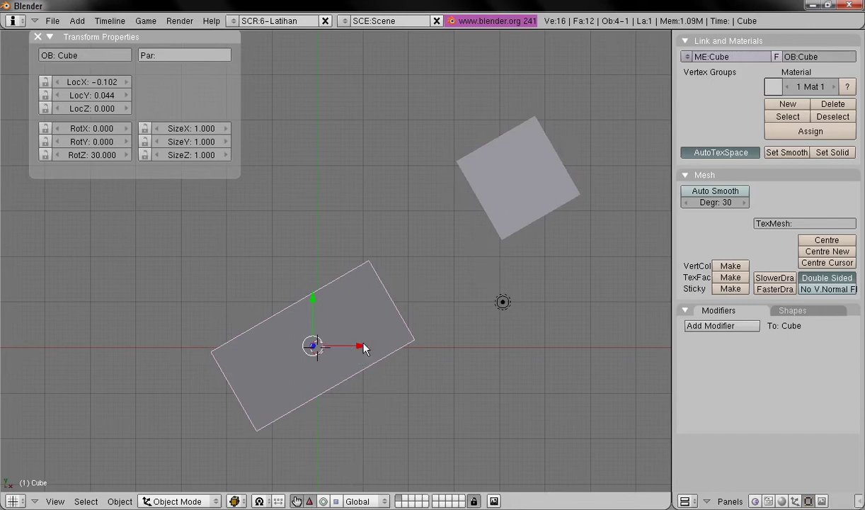
pyautogui.moveTo(310, 350)
pyautogui.mouseDown()
pyautogui.moveTo(324, 357)
pyautogui.moveTo(398, 285)
pyautogui.moveTo(393, 262)
pyautogui.moveTo(393, 276)
pyautogui.moveTo(238, 375)
pyautogui.moveTo(394, 293)
pyautogui.moveTo(308, 340)
pyautogui.mouseUp()
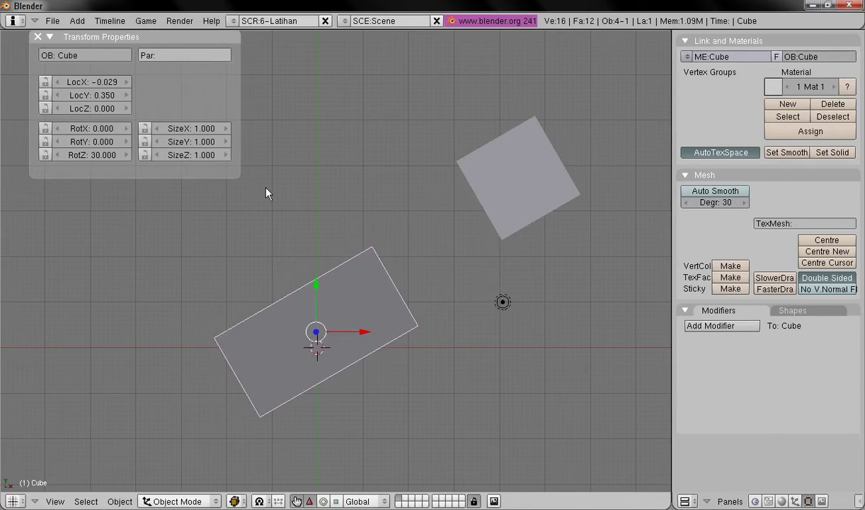
pyautogui.moveTo(316, 286)
pyautogui.mouseDown()
pyautogui.moveTo(315, 305)
pyautogui.moveTo(317, 283)
pyautogui.mouseUp()
pyautogui.moveTo(364, 332); pyautogui.dragTo(428, 248)
pyautogui.moveTo(471, 290); pyautogui.dragTo(455, 290)
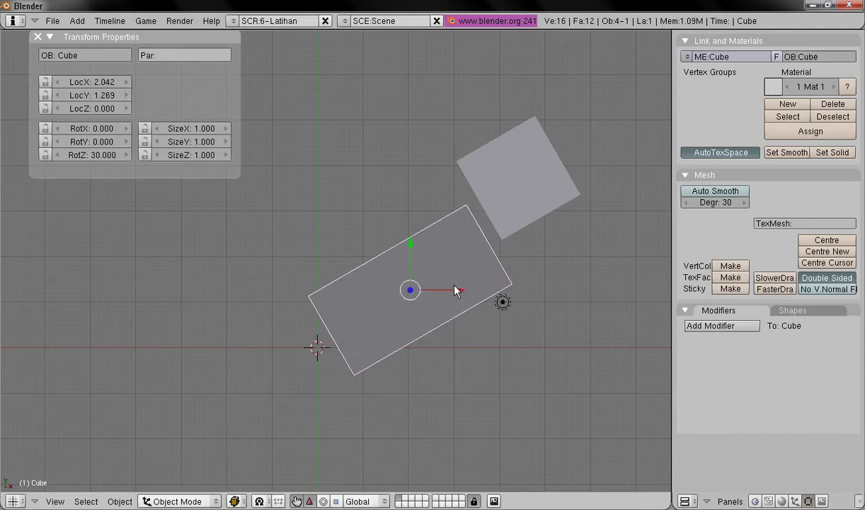
pyautogui.moveTo(411, 247); pyautogui.dragTo(416, 224)
pyautogui.moveTo(463, 274); pyautogui.dragTo(450, 272)
pyautogui.moveTo(406, 222); pyautogui.dragTo(403, 213)
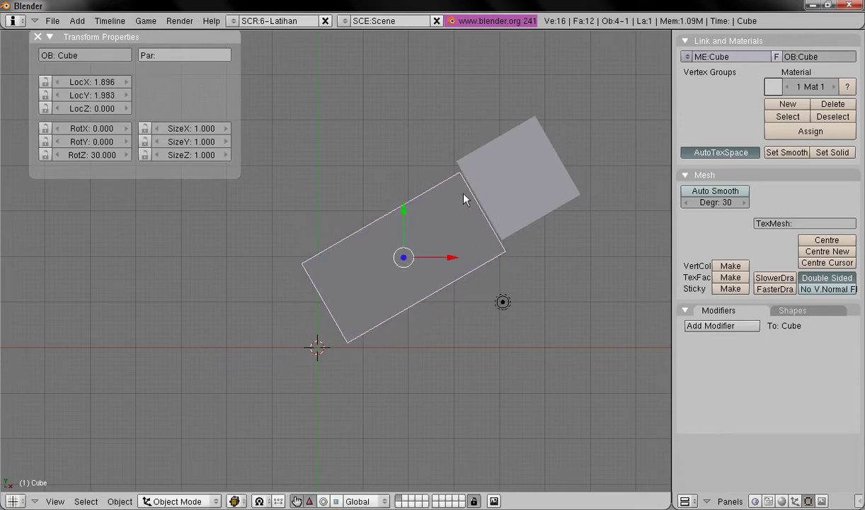
# Move the rotated block back towards the origin along the global axes, to about 0.51 in X and 0.35 in Y
pyautogui.keyDown('shift'); pyautogui.moveTo(449, 271); pyautogui.dragTo(445, 284, button='middle'); pyautogui.keyUp('shift')
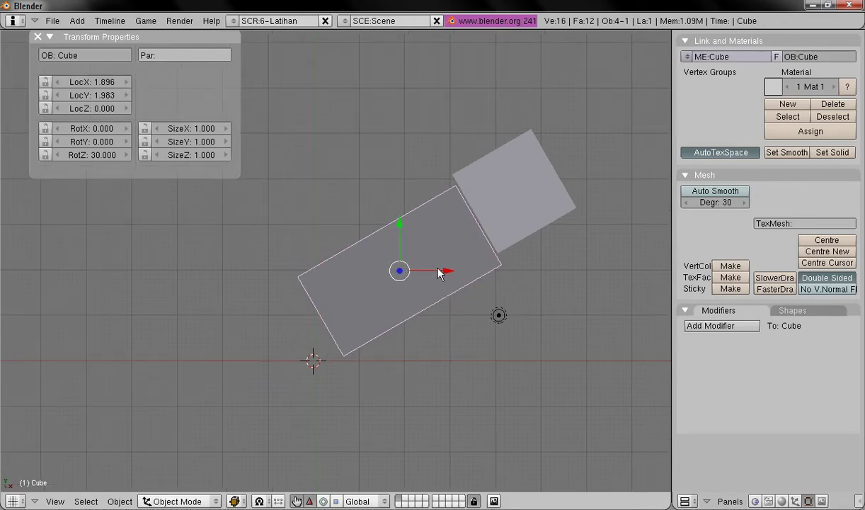
pyautogui.moveTo(401, 229)
pyautogui.mouseDown()
pyautogui.moveTo(400, 245)
pyautogui.moveTo(400, 224)
pyautogui.moveTo(401, 237)
pyautogui.mouseUp()
pyautogui.moveTo(448, 278); pyautogui.dragTo(430, 278)
pyautogui.moveTo(385, 234); pyautogui.dragTo(383, 269)
pyautogui.moveTo(434, 316); pyautogui.dragTo(377, 312)
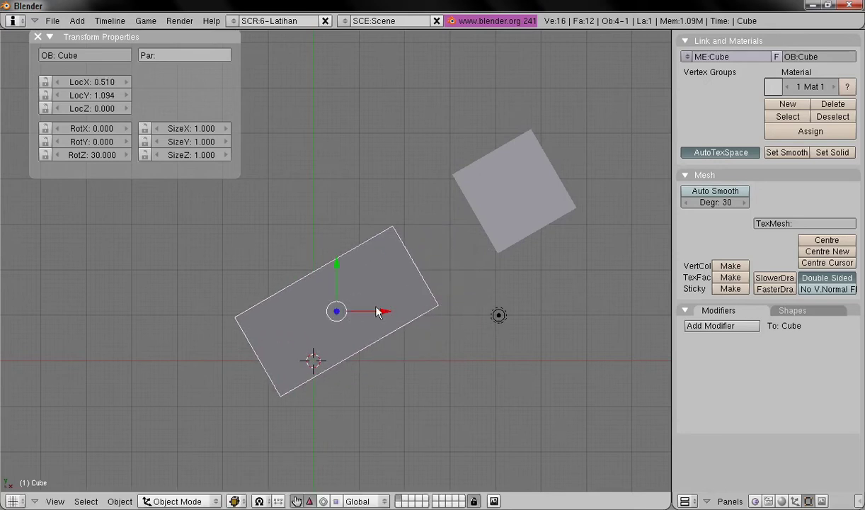
pyautogui.moveTo(338, 268); pyautogui.dragTo(338, 300)
pyautogui.keyDown('shift'); pyautogui.moveTo(404, 324); pyautogui.dragTo(435, 233, button='middle'); pyautogui.keyUp('shift')
pyautogui.keyDown('shift'); pyautogui.moveTo(448, 295); pyautogui.dragTo(398, 315, button='middle'); pyautogui.keyUp('shift')
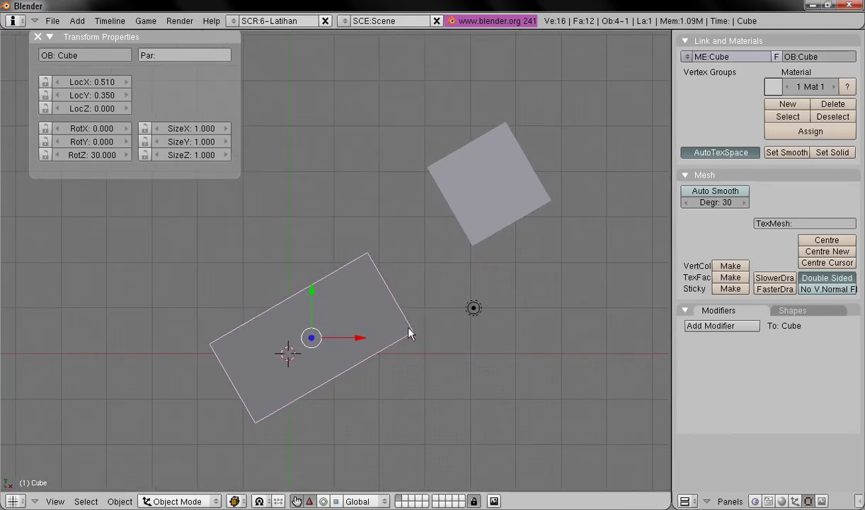
# Set the Z rotation of both the long block and the small cube to 0
pyautogui.rightClick(482, 197)
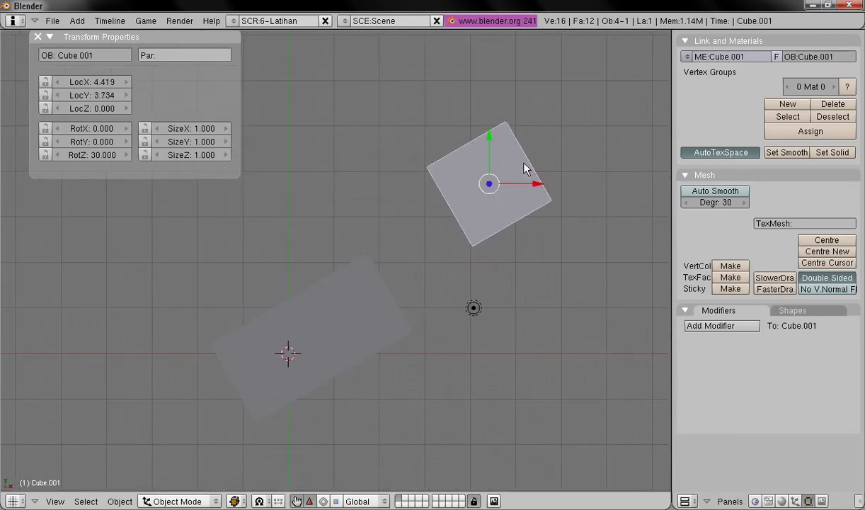
pyautogui.rightClick(355, 336)
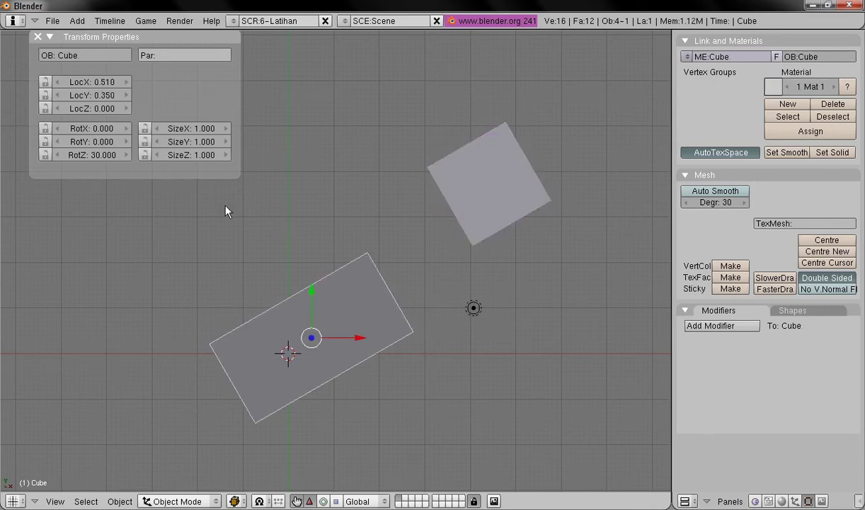
pyautogui.click(99, 156)
pyautogui.press('Return')
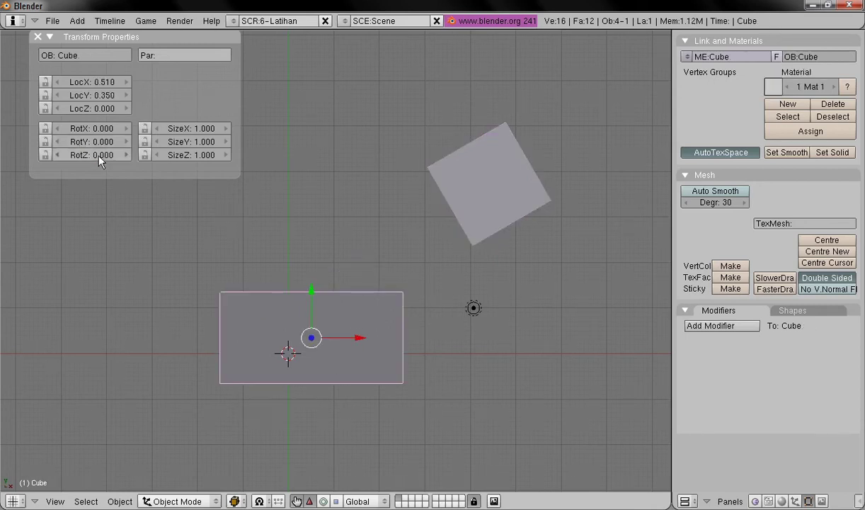
pyautogui.rightClick(440, 210)
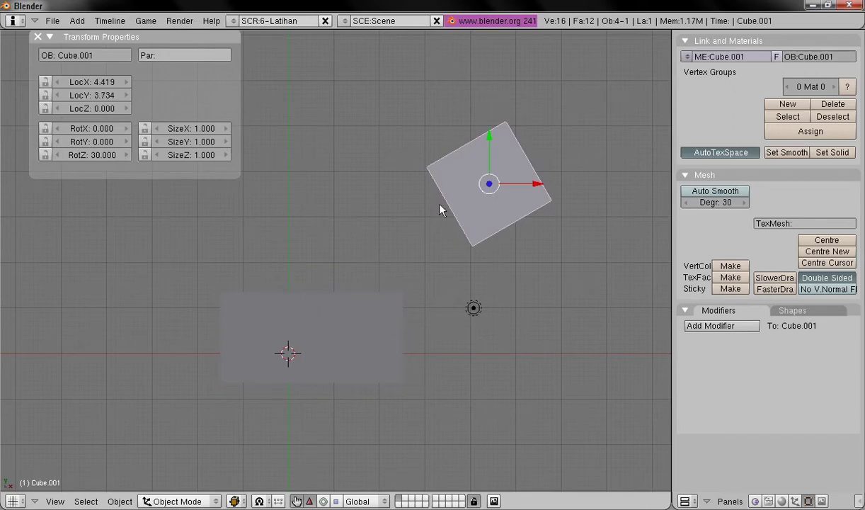
pyautogui.click(85, 157)
pyautogui.press('Return')
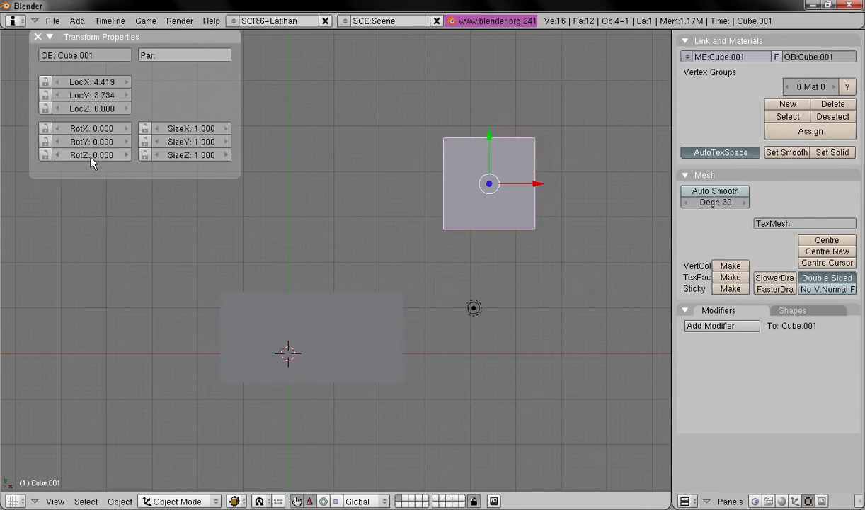
# Place the cube beside the block at about 3.62 in X and 0.34 in Y, and shift its whole mesh about 1.04 along X in Edit Mode
pyautogui.moveTo(497, 183); pyautogui.dragTo(462, 338)
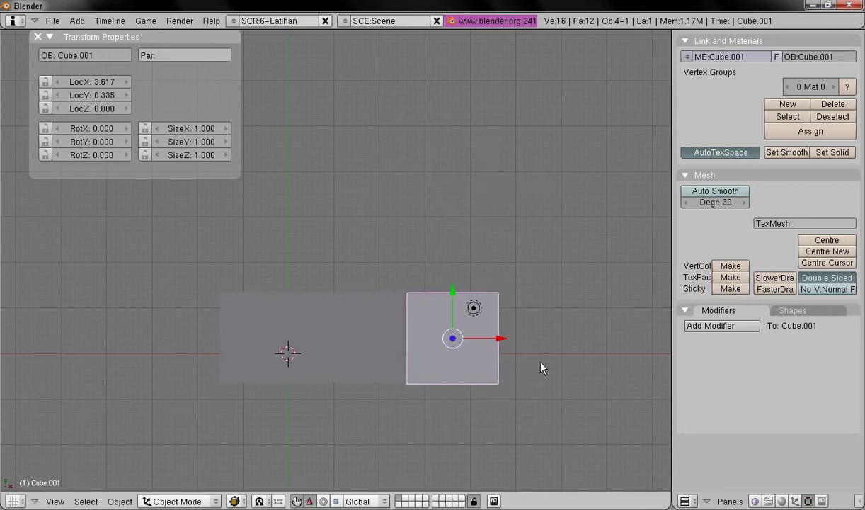
pyautogui.click(170, 500)
pyautogui.click(173, 481)
pyautogui.press('a')
pyautogui.press('a')
pyautogui.press('a')
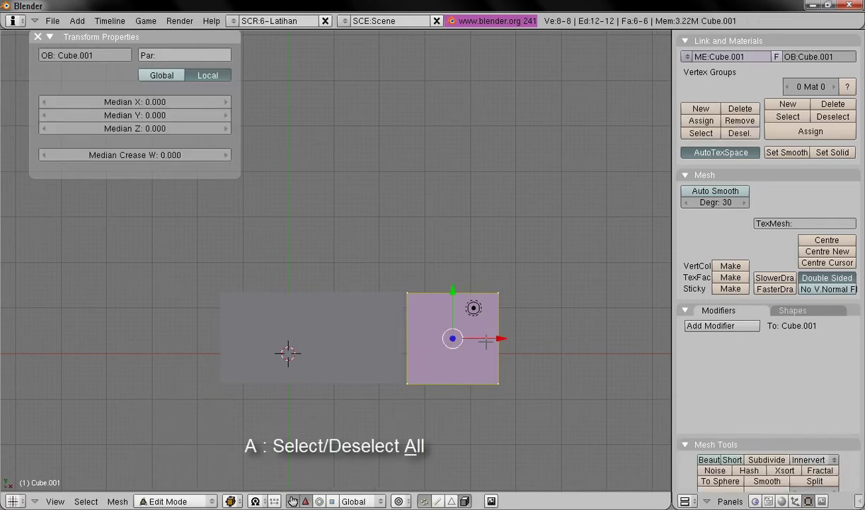
pyautogui.moveTo(500, 338); pyautogui.dragTo(548, 343)
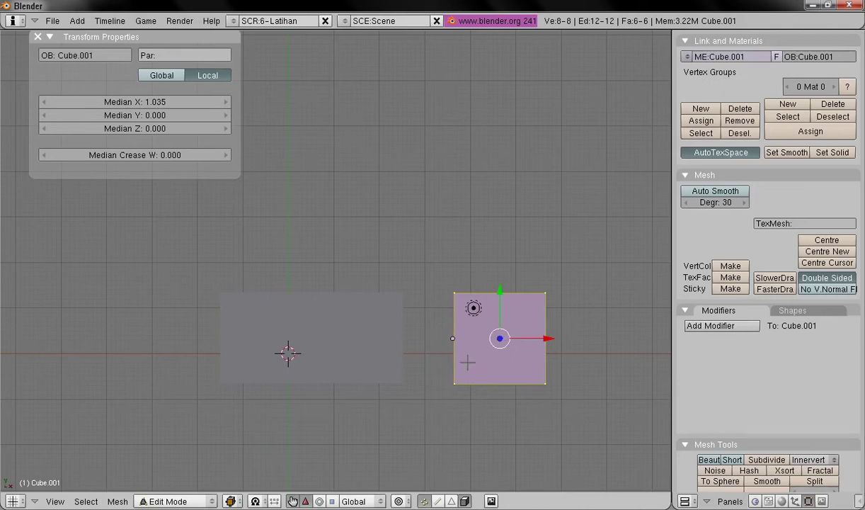
pyautogui.click(167, 501)
pyautogui.click(170, 489)
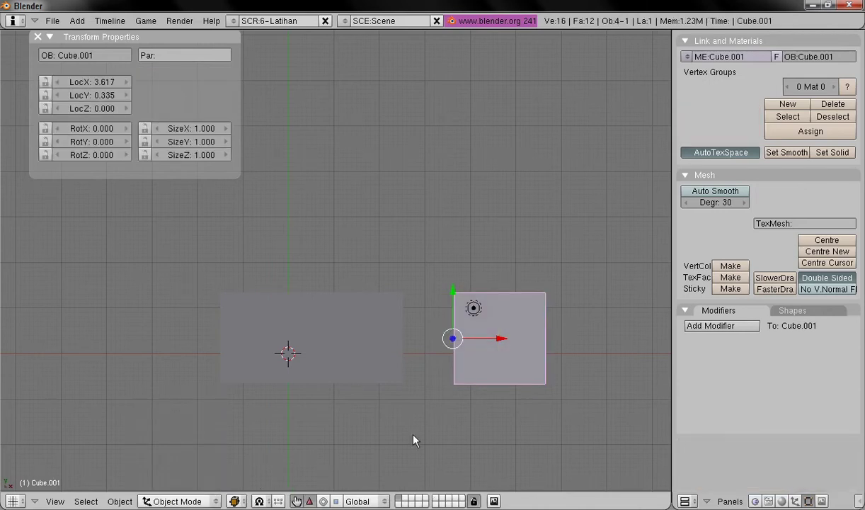
# Slide the cube along X to about 2.54 so it sits against the block's end, and inspect the joint in perspective
pyautogui.moveTo(500, 340); pyautogui.dragTo(450, 337)
pyautogui.moveTo(309, 408); pyautogui.dragTo(417, 431, button='middle')
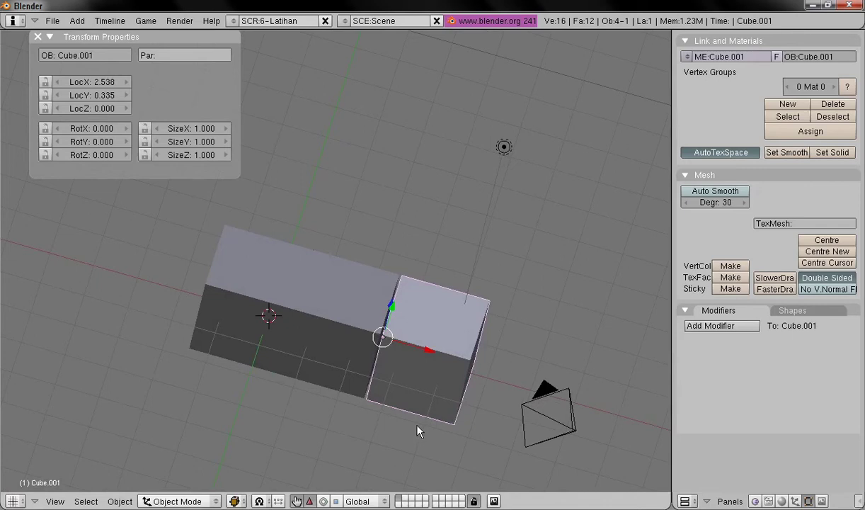
pyautogui.moveTo(345, 341); pyautogui.dragTo(378, 343, button='middle')
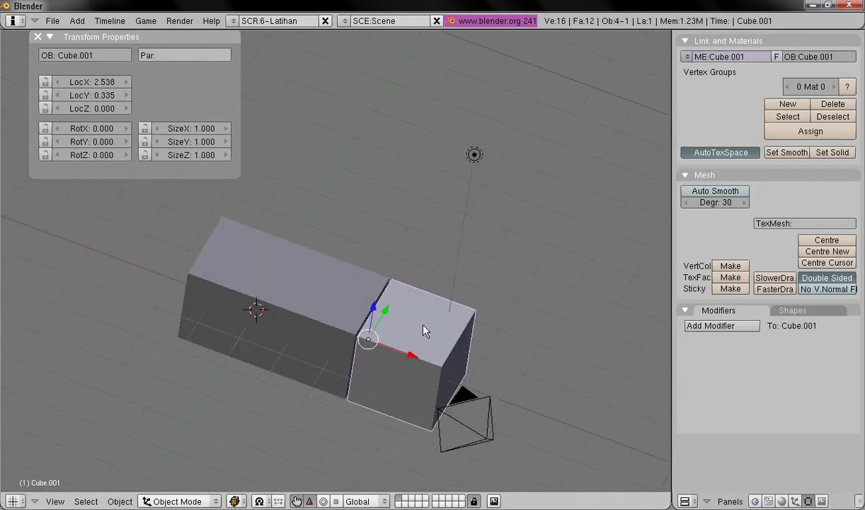
# Parent the small cube to the long block
pyautogui.rightClick(405, 338)
pyautogui.keyDown('shift'); pyautogui.rightClick(294, 274); pyautogui.keyUp('shift')
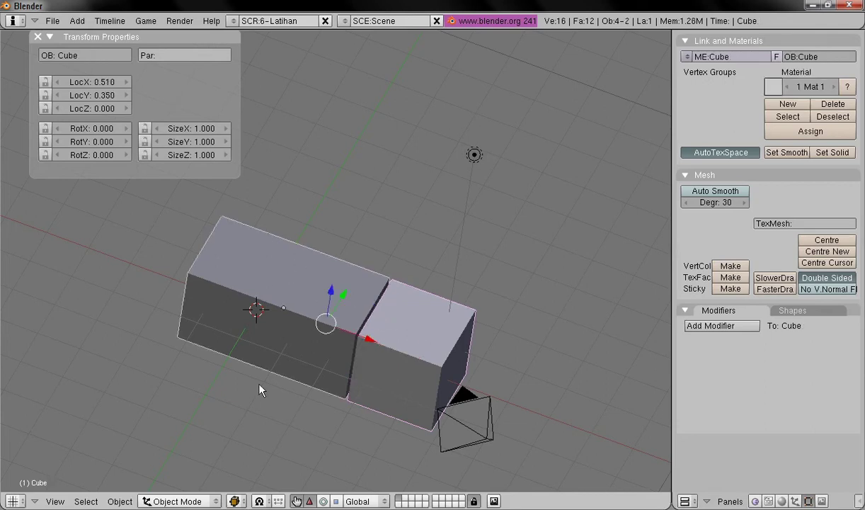
pyautogui.click(116, 501)
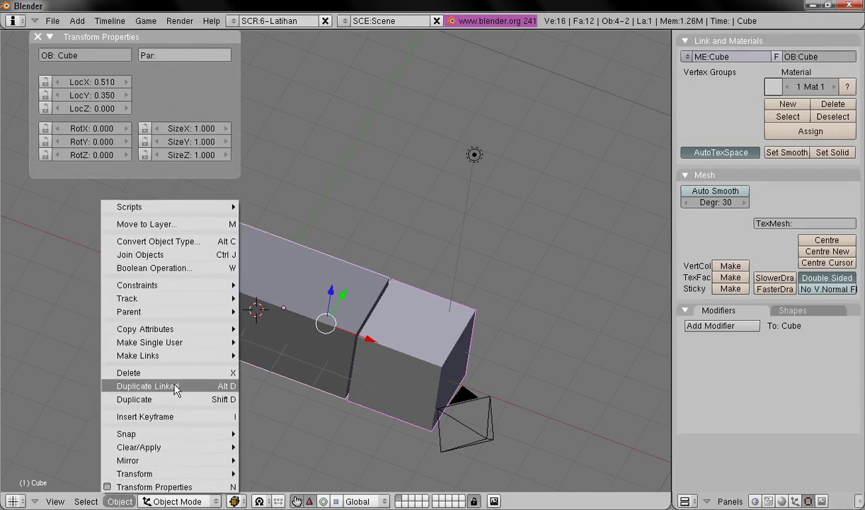
pyautogui.moveTo(176, 315)
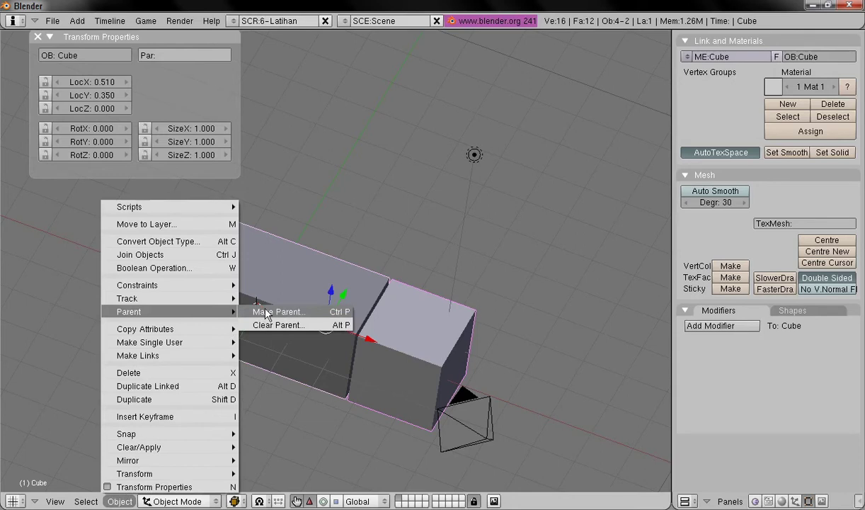
pyautogui.click(265, 315)
pyautogui.click(131, 501)
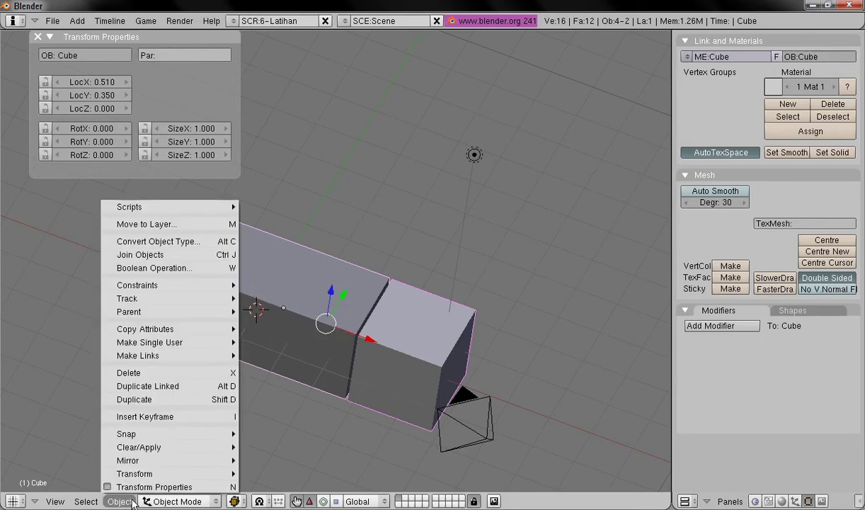
pyautogui.moveTo(170, 313)
pyautogui.click(273, 313)
pyautogui.click(275, 317)
# Move the parent block along the Y axis to test the link, ending in top view at about 0.56 in Y
pyautogui.moveTo(252, 305); pyautogui.dragTo(252, 385, button='middle')
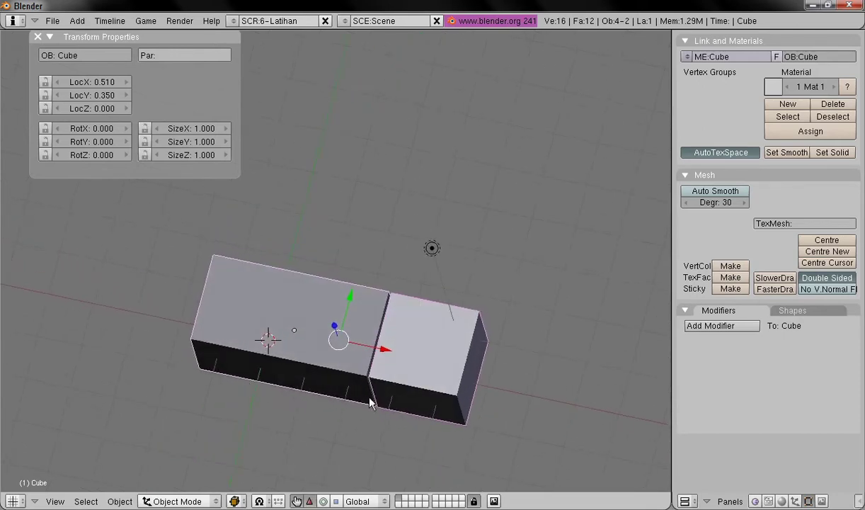
pyautogui.rightClick(257, 308)
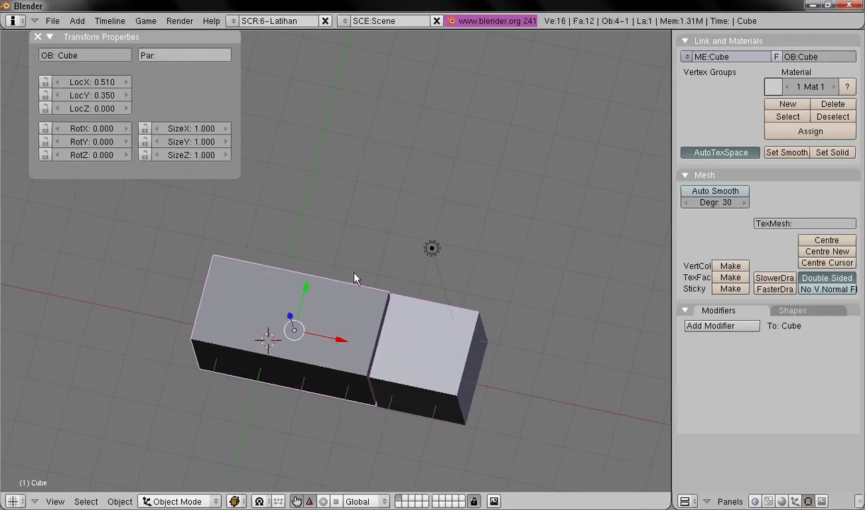
pyautogui.moveTo(523, 369); pyautogui.dragTo(495, 393, button='middle')
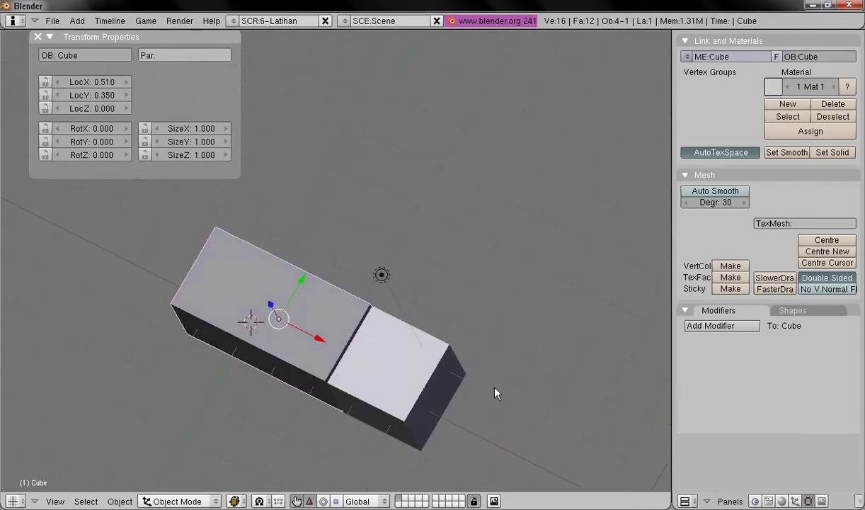
pyautogui.moveTo(301, 278); pyautogui.dragTo(356, 276)
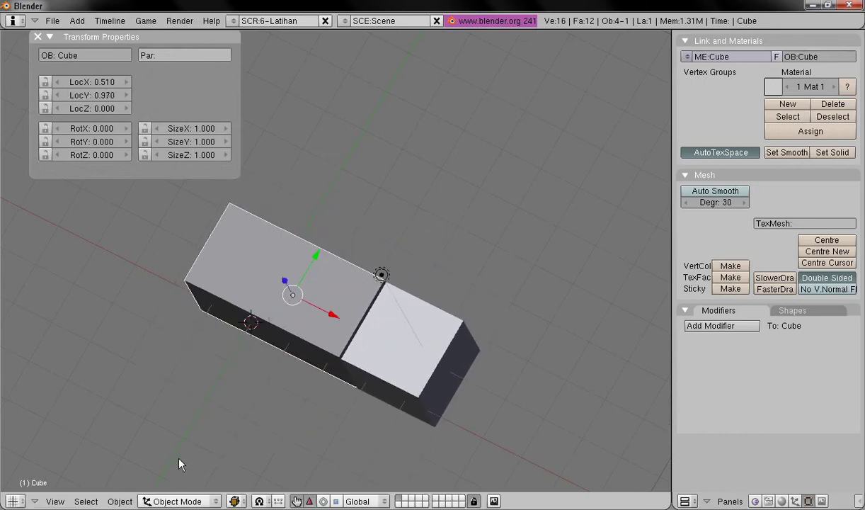
pyautogui.click(55, 501)
pyautogui.click(97, 430)
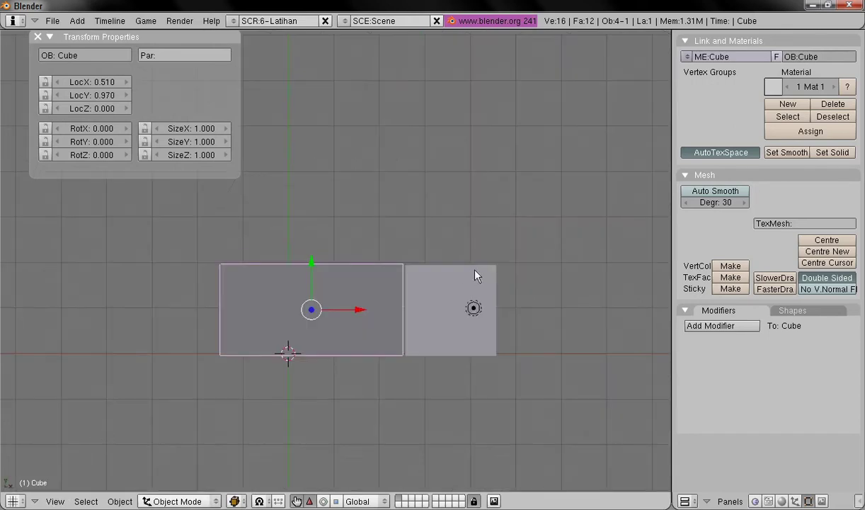
pyautogui.moveTo(317, 258); pyautogui.dragTo(311, 276)
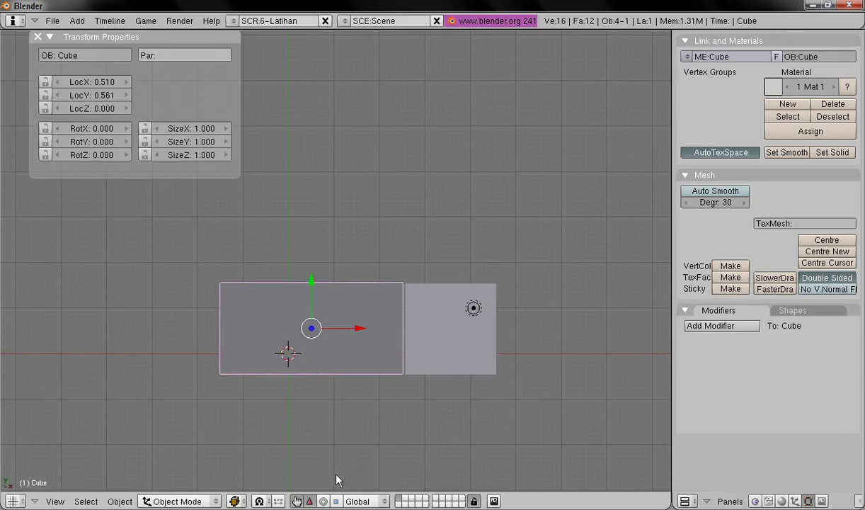
# Rotate the parent block about 28.43° around Z, check how the child cube follows, and return to the move manipulator
pyautogui.click(324, 501)
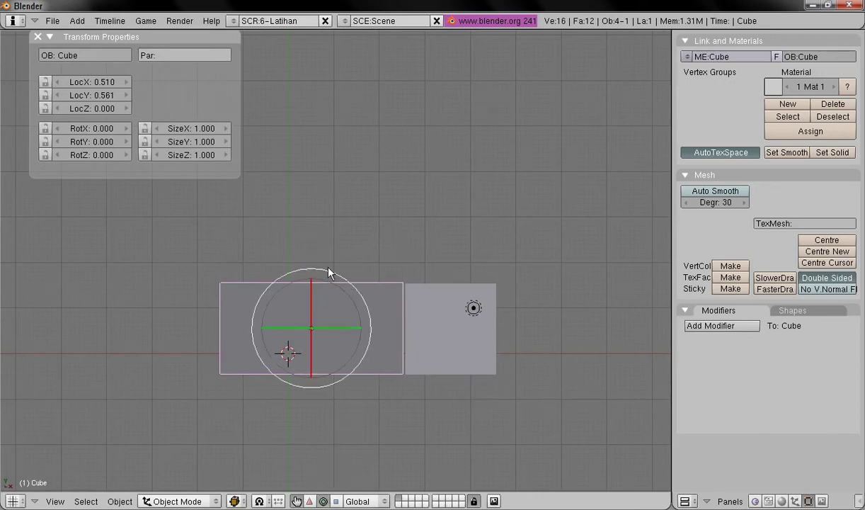
pyautogui.moveTo(345, 285); pyautogui.dragTo(334, 233)
pyautogui.rightClick(436, 241)
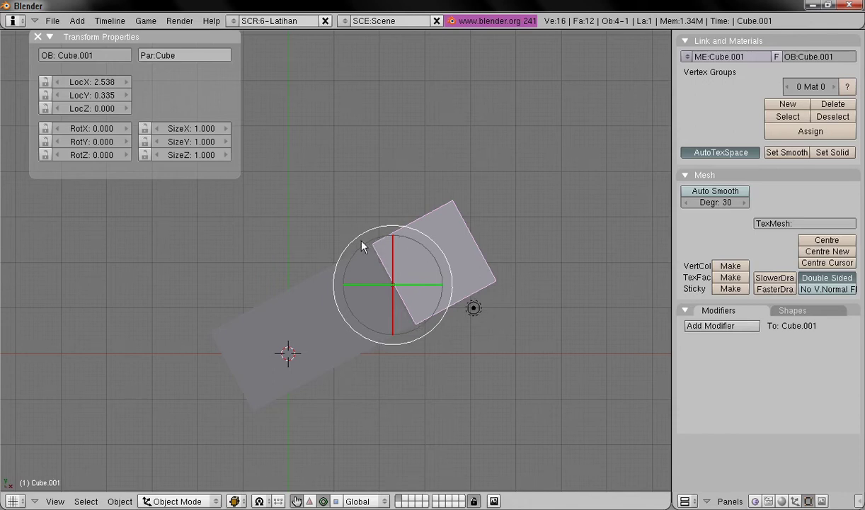
pyautogui.rightClick(281, 340)
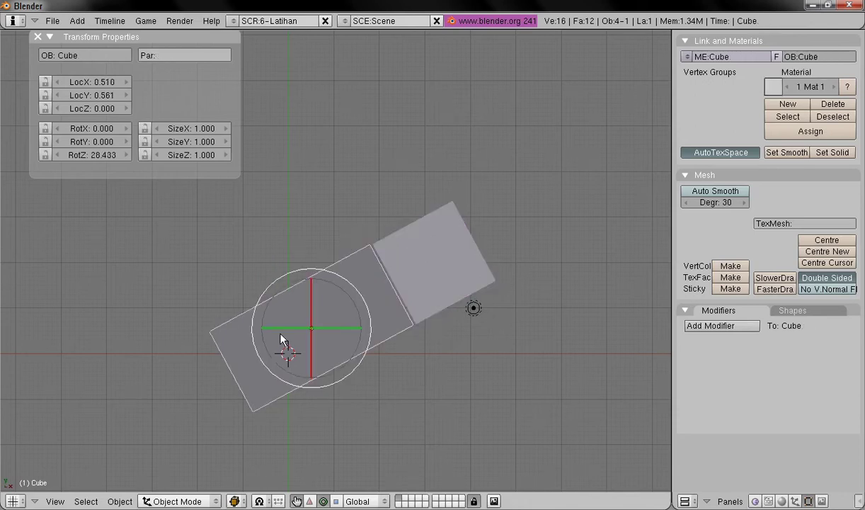
pyautogui.click(309, 501)
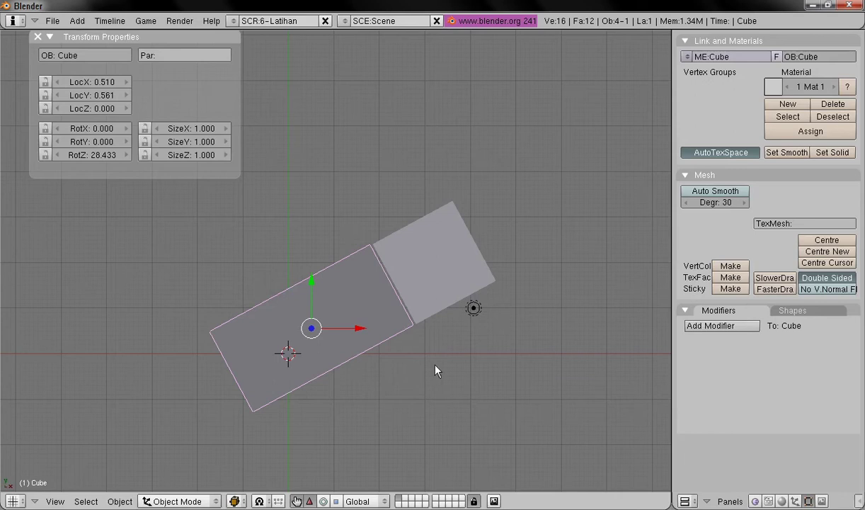
# Set the parent block's Y and Z rotation to 0
pyautogui.click(92, 143)
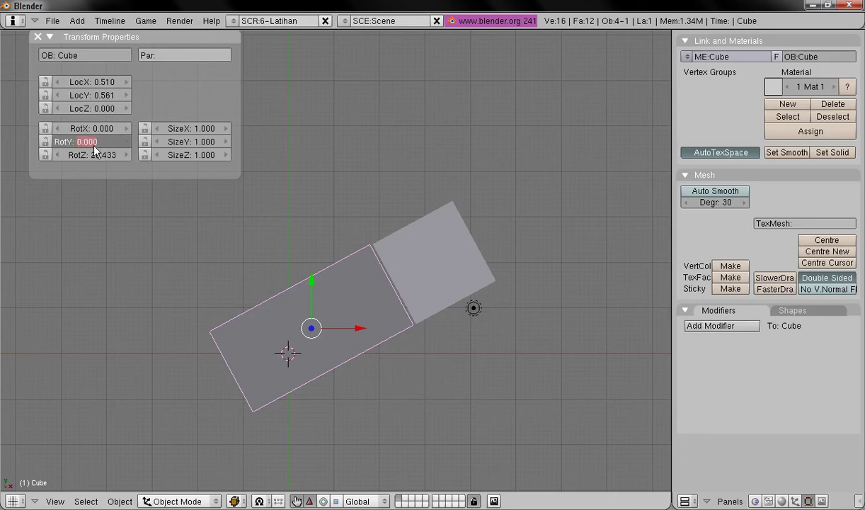
pyautogui.write('0')
pyautogui.press('Tab')
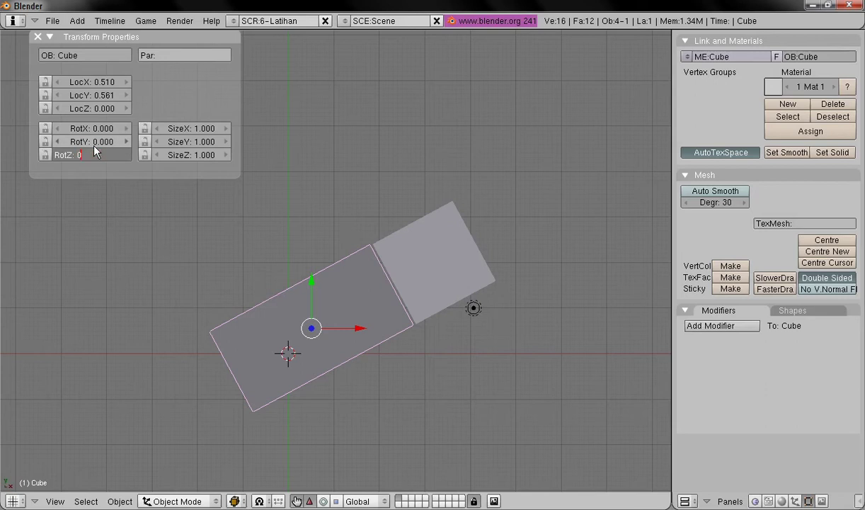
pyautogui.write('0')
pyautogui.press('Return')
# Set the parent block's X, Y and Z location to 0
pyautogui.click(92, 81)
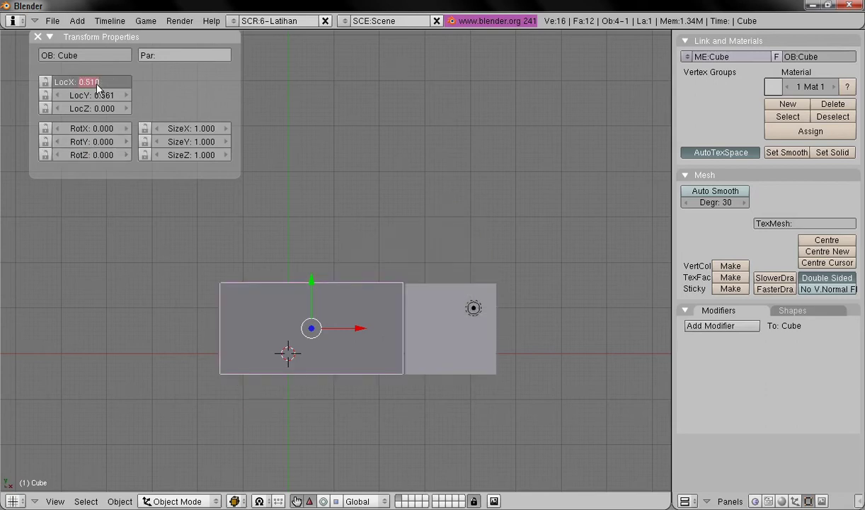
pyautogui.write('0')
pyautogui.press('Tab')
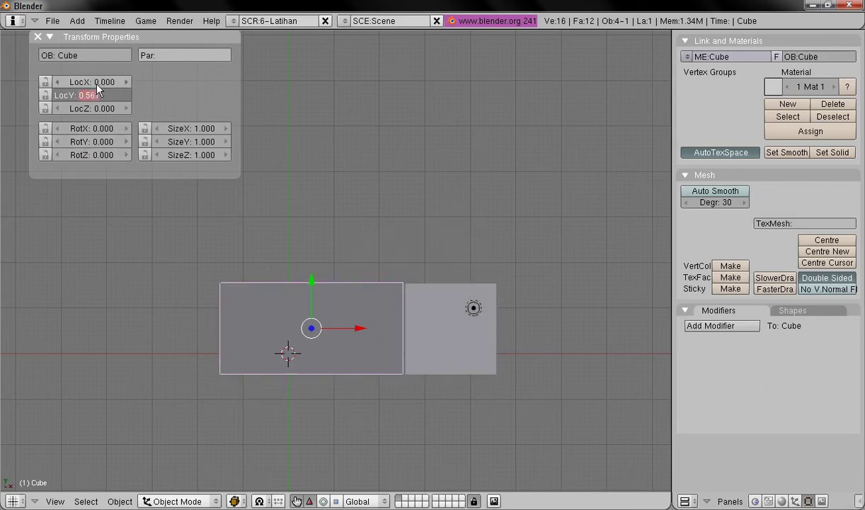
pyautogui.write('0')
pyautogui.press('Tab')
pyautogui.write('0')
pyautogui.press('Return')
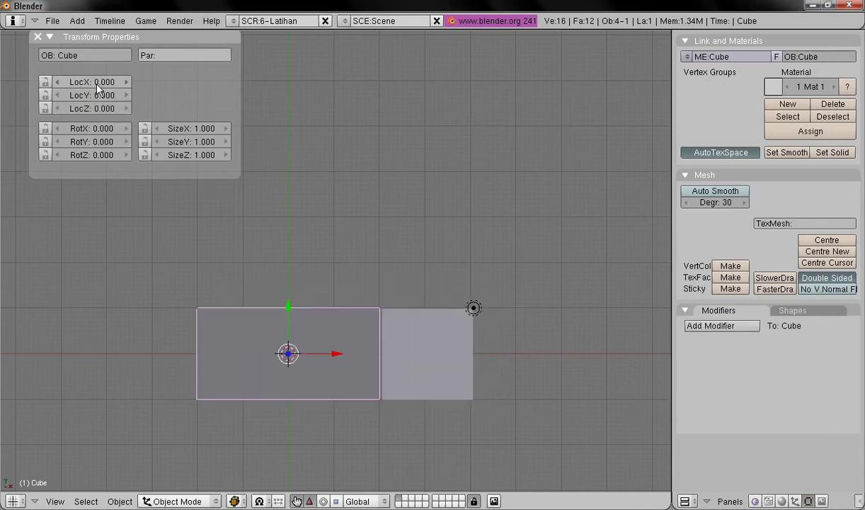
# Choose the Global transform orientation and move the block along the global axes to about 0.18 in X and 1.30 in Y
pyautogui.keyDown('shift'); pyautogui.moveTo(376, 336); pyautogui.dragTo(392, 330, button='middle'); pyautogui.keyUp('shift')
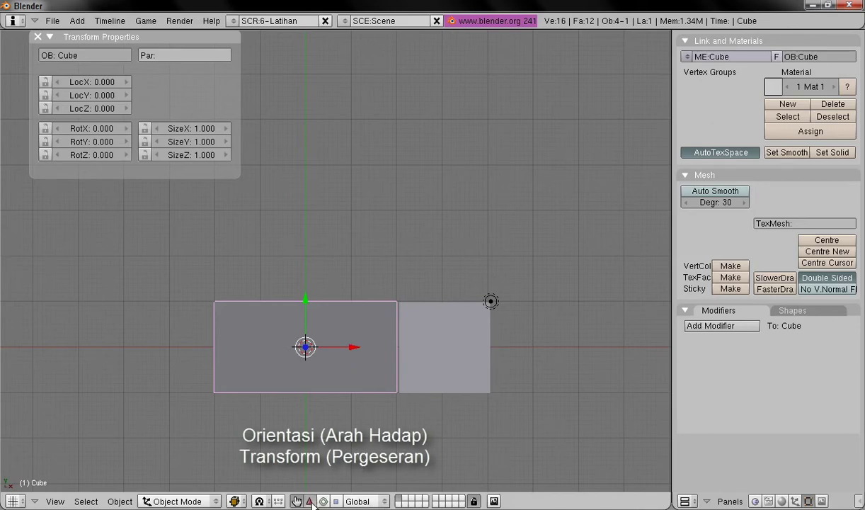
pyautogui.click(361, 501)
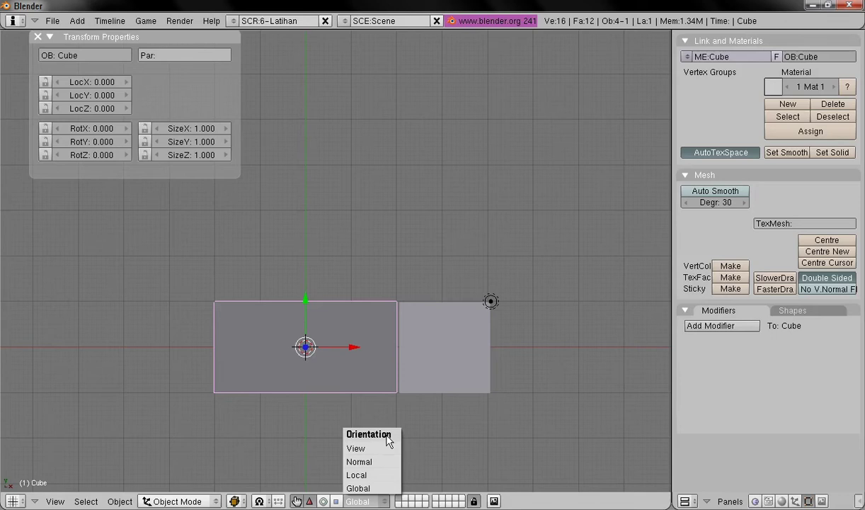
pyautogui.click(375, 488)
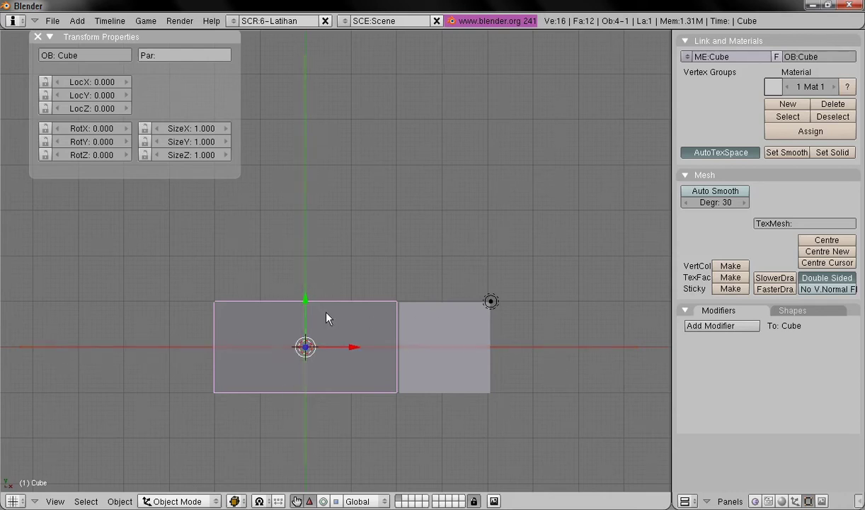
pyautogui.keyDown('shift'); pyautogui.moveTo(327, 315); pyautogui.dragTo(347, 330, button='middle'); pyautogui.keyUp('shift')
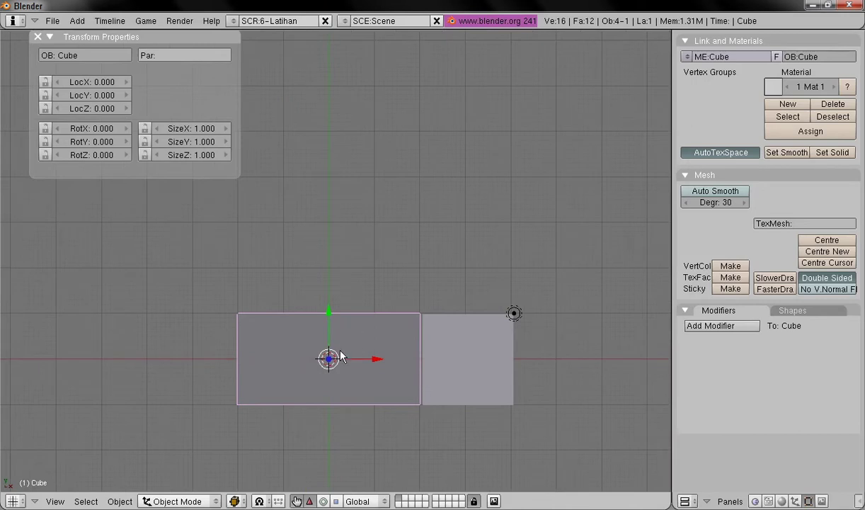
pyautogui.moveTo(377, 359); pyautogui.dragTo(353, 363)
pyautogui.moveTo(317, 320); pyautogui.dragTo(325, 269)
pyautogui.moveTo(353, 307); pyautogui.dragTo(471, 311)
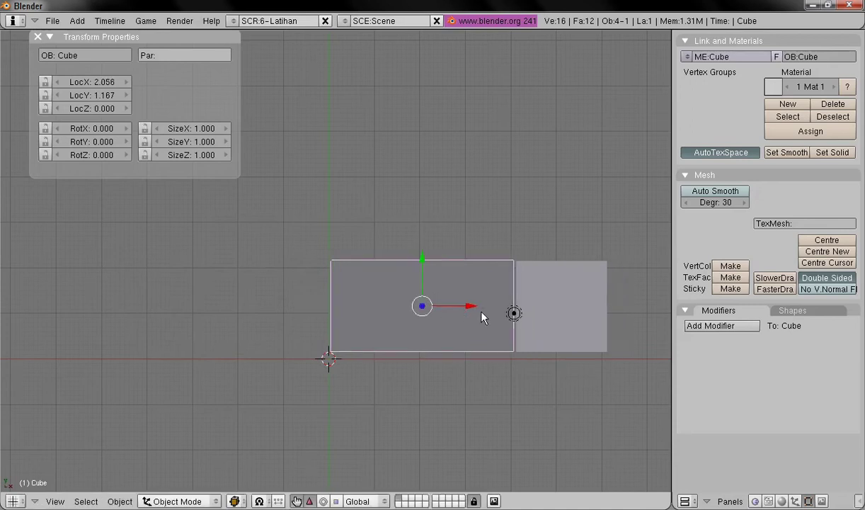
pyautogui.moveTo(417, 264); pyautogui.dragTo(462, 222)
pyautogui.moveTo(472, 265); pyautogui.dragTo(392, 268)
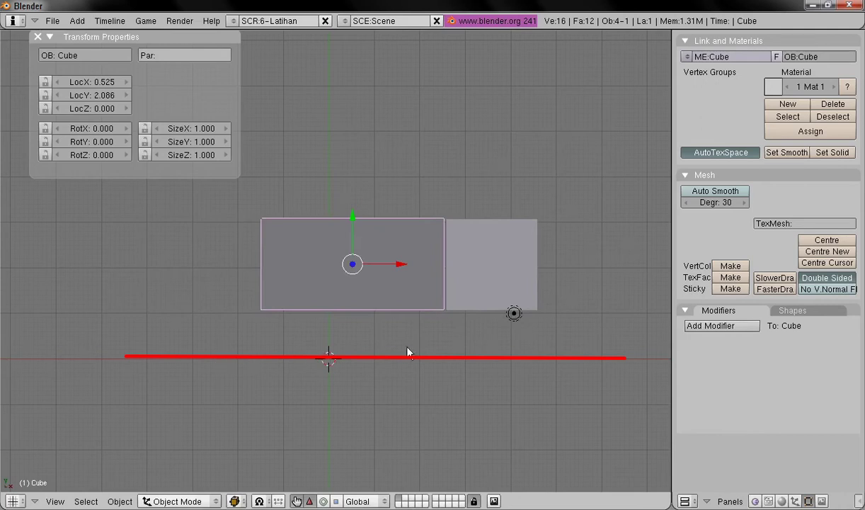
pyautogui.moveTo(401, 269); pyautogui.dragTo(385, 276)
pyautogui.moveTo(337, 216); pyautogui.dragTo(331, 253)
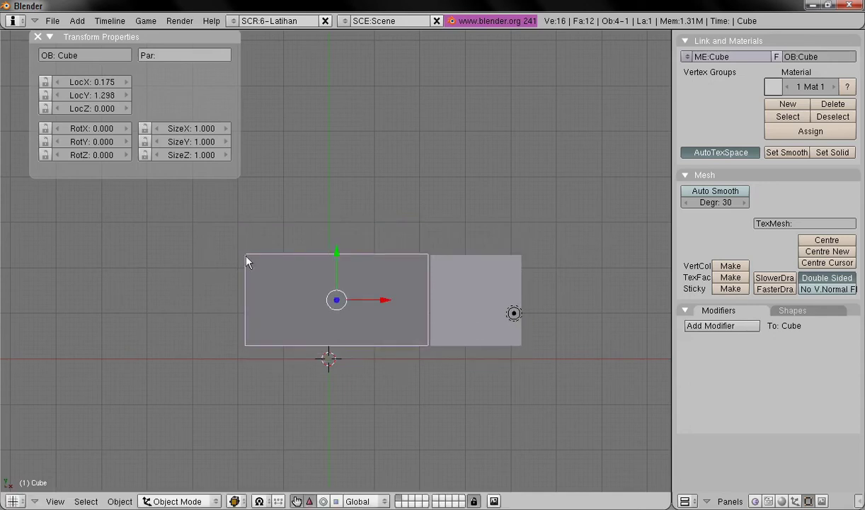
# Set the block's Z rotation to 30 and move it along the global axes to about 0.58 in X and 0.31 in Y
pyautogui.click(97, 160)
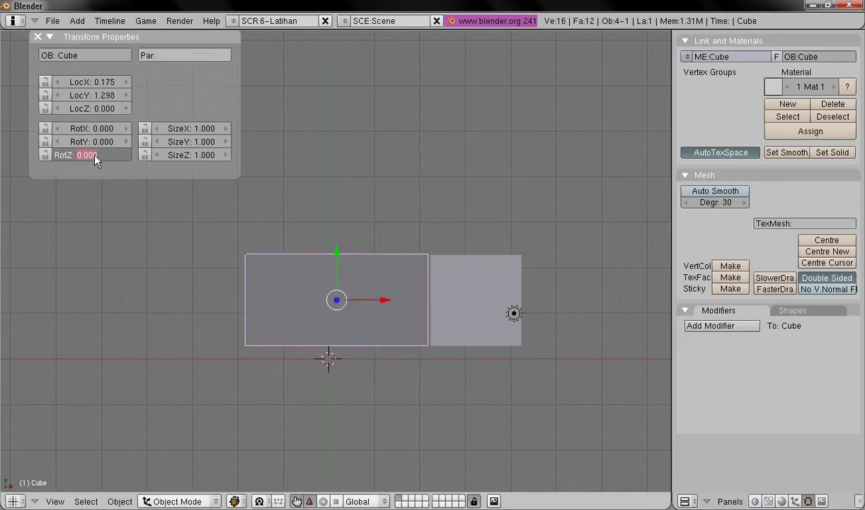
pyautogui.write('30')
pyautogui.press('Return')
pyautogui.moveTo(344, 257); pyautogui.dragTo(351, 300)
pyautogui.moveTo(380, 353); pyautogui.dragTo(403, 333)
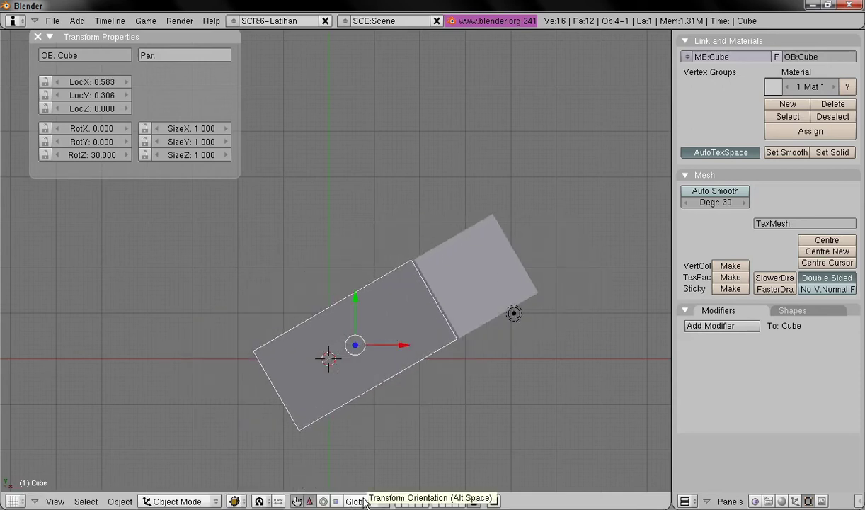
# Set the block's Z rotation to 0 and switch the transform orientation to Local
pyautogui.click(96, 156)
pyautogui.write('0')
pyautogui.press('Return')
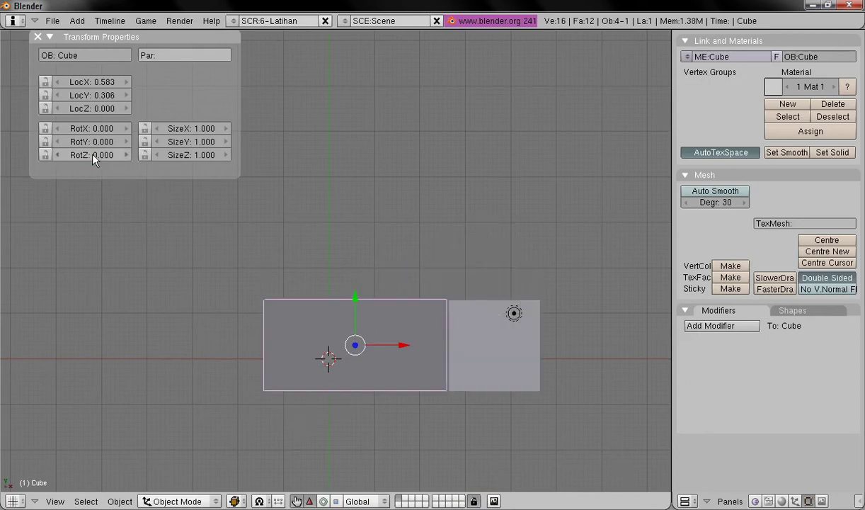
pyautogui.click(366, 501)
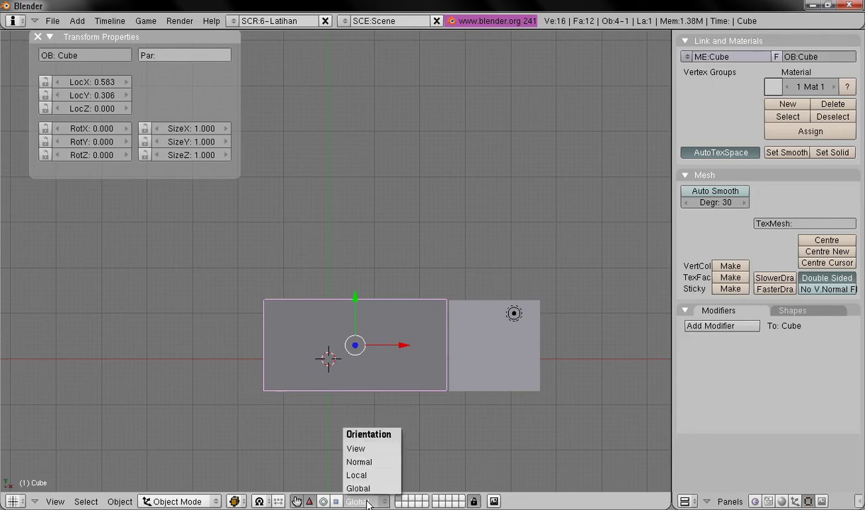
pyautogui.click(358, 502)
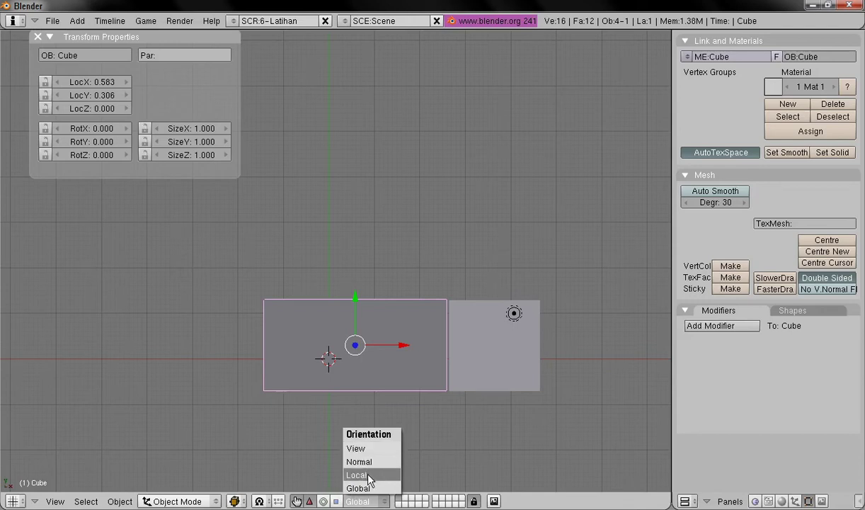
pyautogui.click(368, 479)
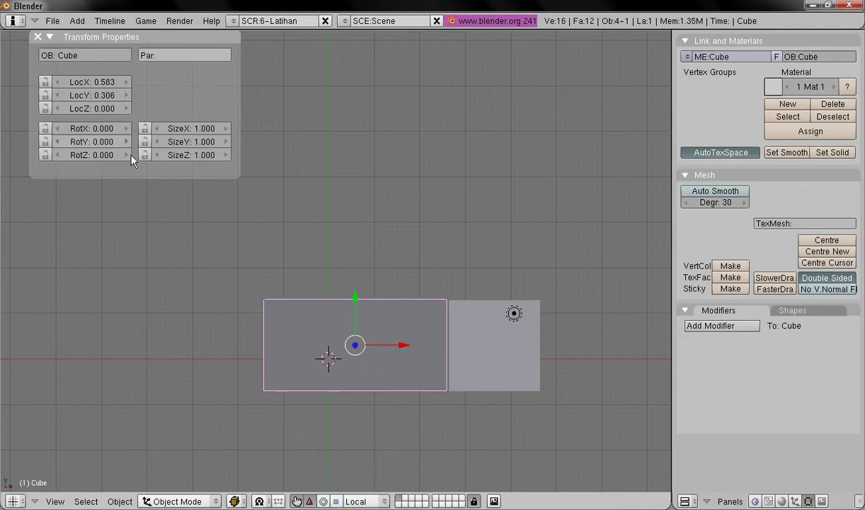
# Set the block's X and Y location to 0
pyautogui.click(99, 81)
pyautogui.write('0')
pyautogui.press('Return')
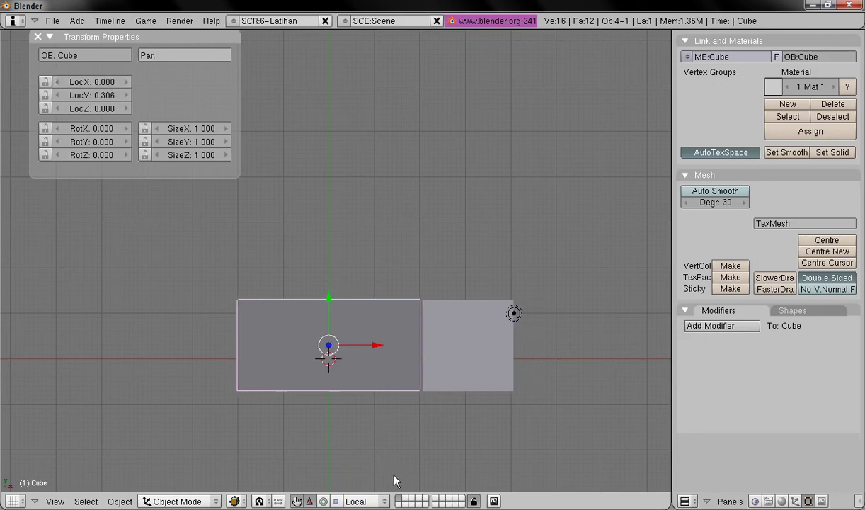
pyautogui.click(103, 95)
pyautogui.write('0')
pyautogui.press('Return')
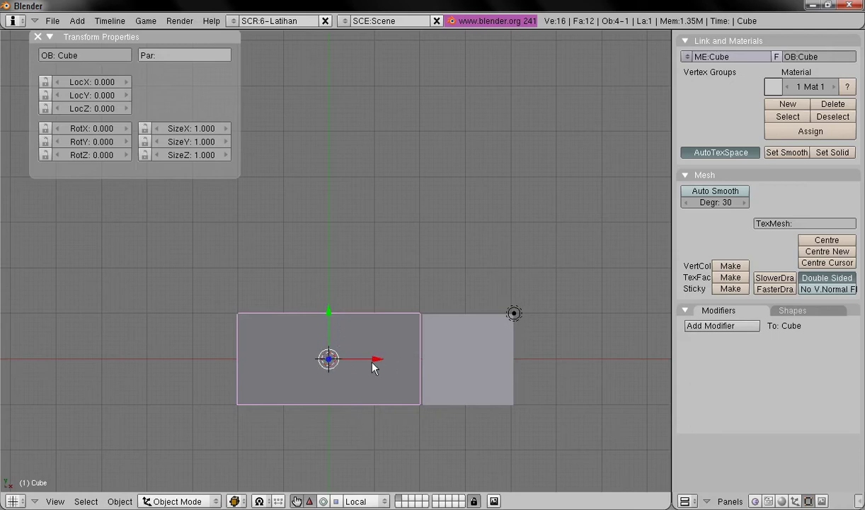
# Move the unrotated block along its local Y and X axes to about 0.32 in X and 0.39 in Y
pyautogui.moveTo(328, 313); pyautogui.dragTo(329, 253)
pyautogui.moveTo(379, 312); pyautogui.dragTo(393, 325)
pyautogui.moveTo(344, 260); pyautogui.dragTo(345, 301)
pyautogui.moveTo(378, 341)
pyautogui.mouseDown()
pyautogui.moveTo(435, 343)
pyautogui.moveTo(374, 342)
pyautogui.mouseUp()
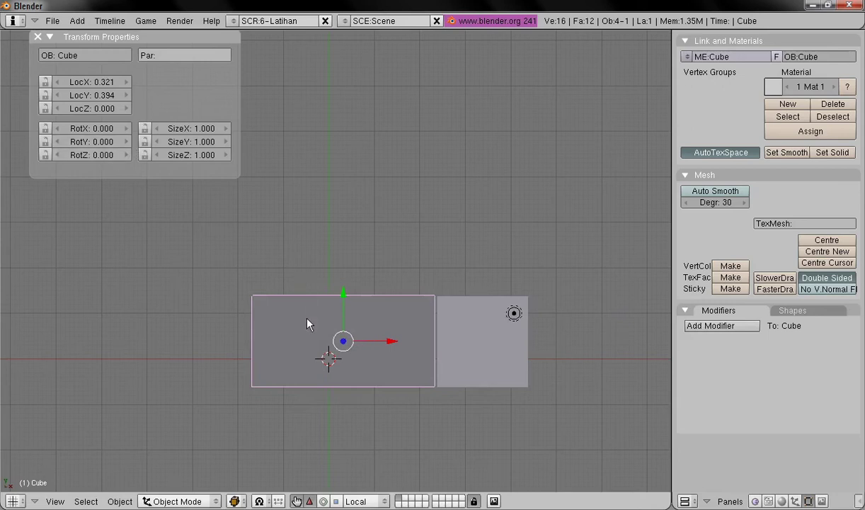
# Set the block's Z rotation to 30 and slide it along its tilted local axes to about -0.27 in X and 0.87 in Y
pyautogui.click(91, 156)
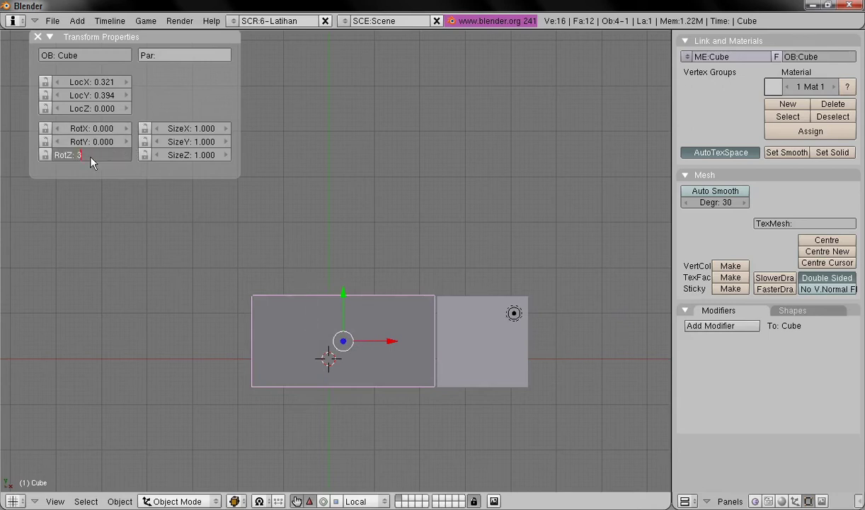
pyautogui.write('30')
pyautogui.press('Return')
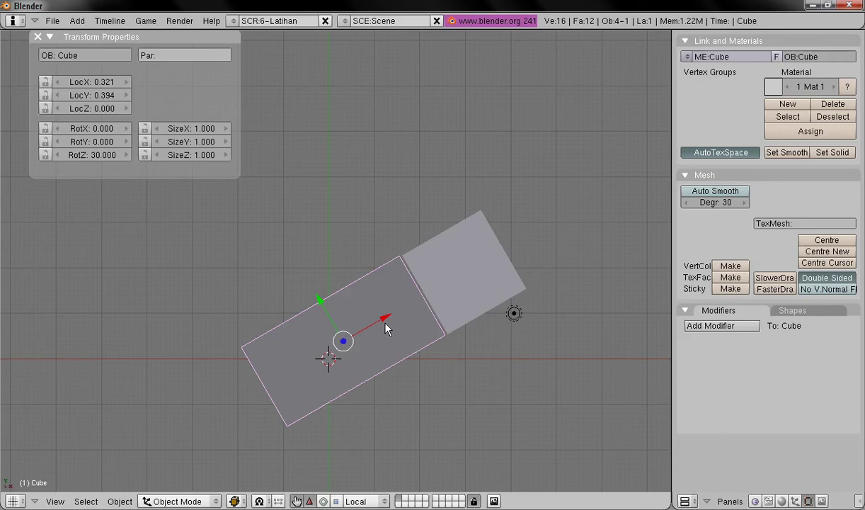
pyautogui.moveTo(388, 318); pyautogui.dragTo(339, 167)
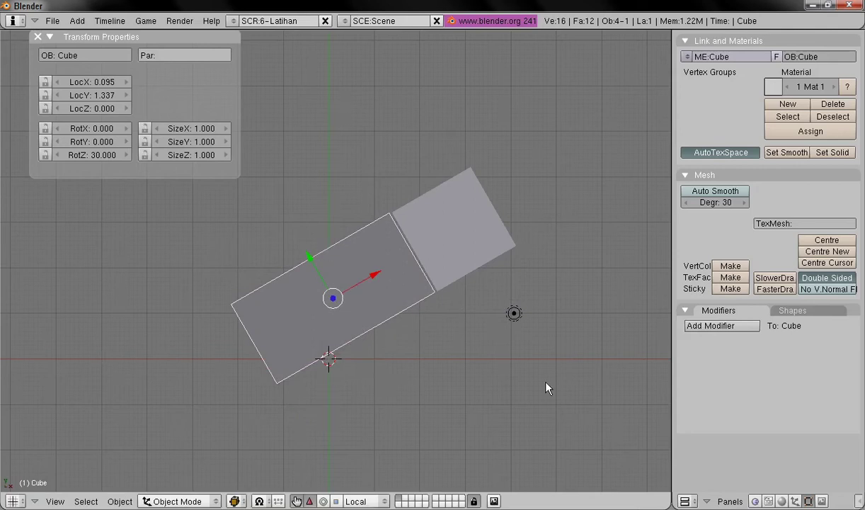
pyautogui.moveTo(307, 259); pyautogui.dragTo(336, 298)
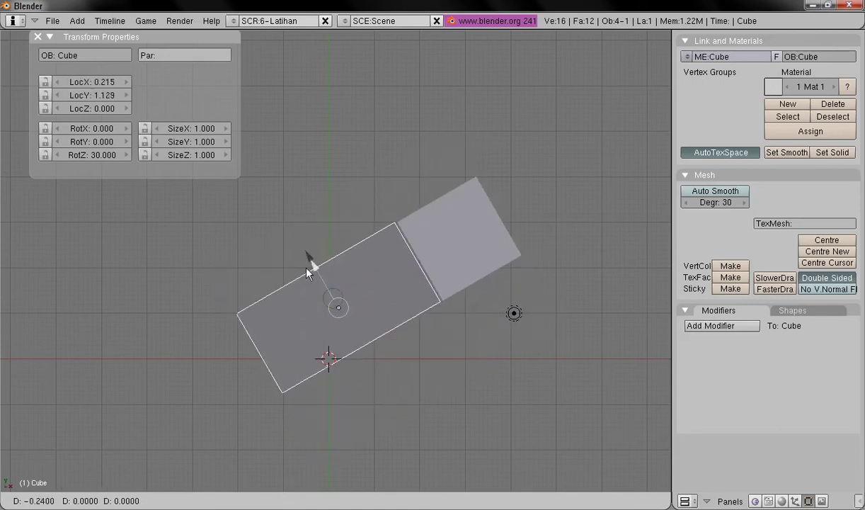
pyautogui.click(309, 259)
pyautogui.moveTo(375, 288); pyautogui.dragTo(361, 310)
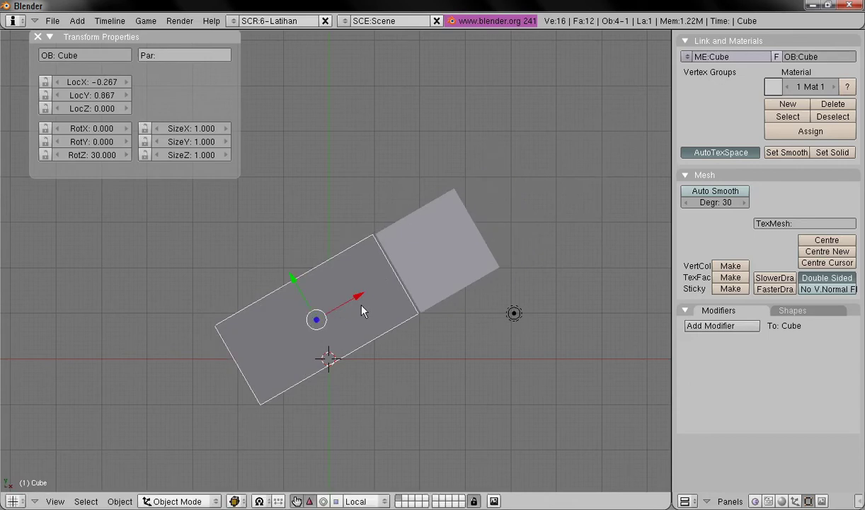
# Rotate the small child cube around its local Y axis to about 40.49°
pyautogui.click(323, 500)
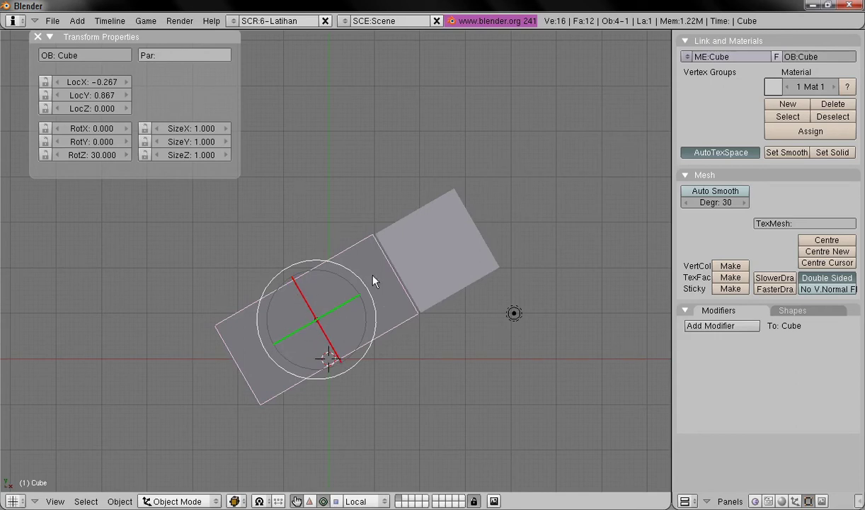
pyautogui.rightClick(443, 262)
pyautogui.moveTo(455, 246); pyautogui.dragTo(386, 303, button='middle')
pyautogui.moveTo(386, 322); pyautogui.dragTo(414, 333)
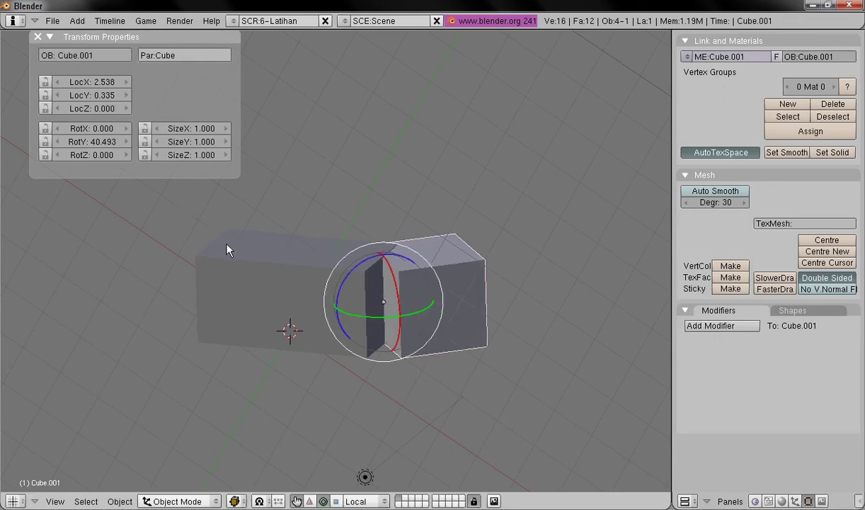
# Inspect the joint between block and cube in perspective, and rotate the child cube to about 30.33° around its local Y axis
pyautogui.moveTo(421, 285); pyautogui.dragTo(383, 255, button='middle')
pyautogui.rightClick(261, 306)
pyautogui.moveTo(324, 291)
pyautogui.mouseDown(button='middle')
pyautogui.moveTo(355, 287)
pyautogui.moveTo(322, 285)
pyautogui.mouseUp(button='middle')
pyautogui.moveTo(285, 284); pyautogui.dragTo(435, 293)
pyautogui.rightClick(435, 294)
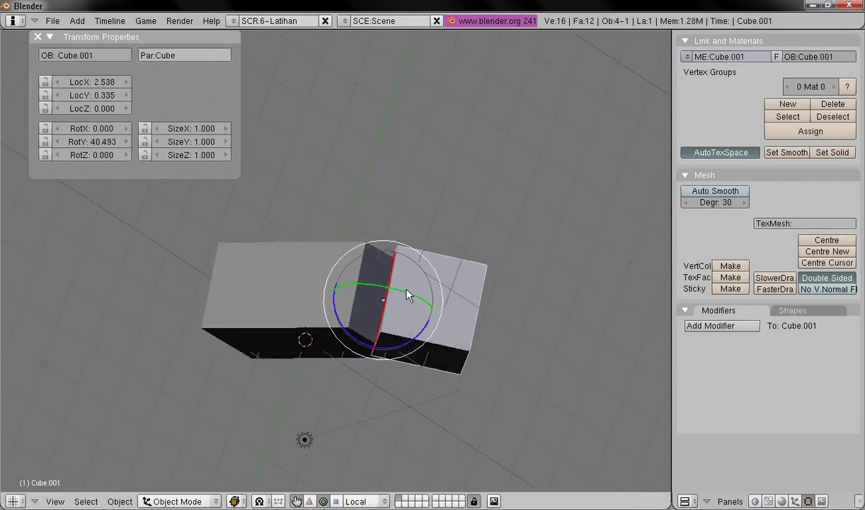
pyautogui.moveTo(363, 291); pyautogui.dragTo(408, 249, button='middle')
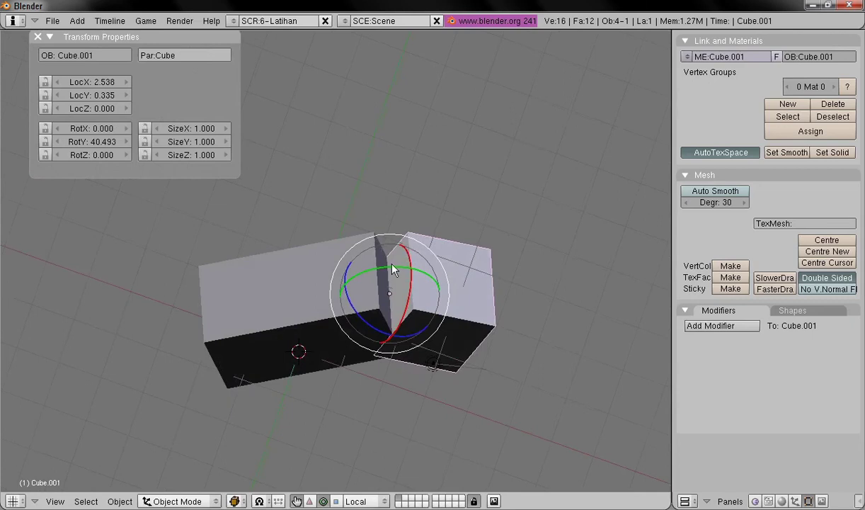
pyautogui.moveTo(393, 270); pyautogui.dragTo(378, 185)
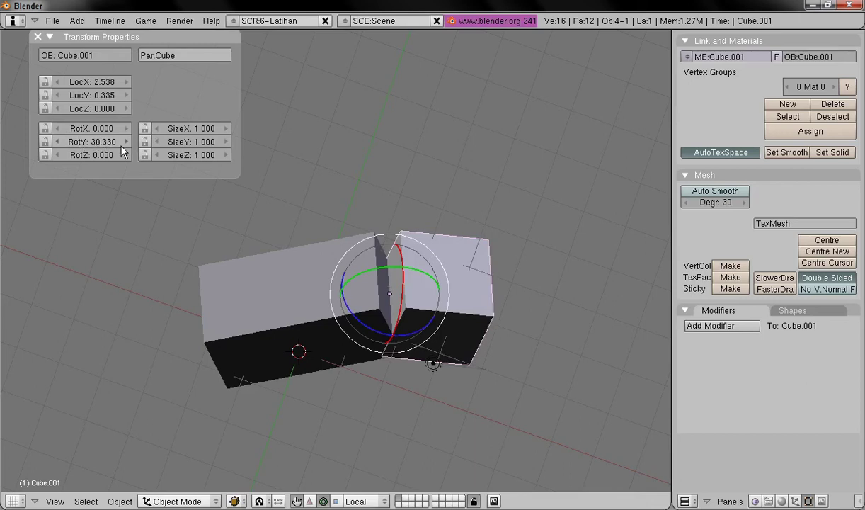
# Rotate the child cube around its local Y axis to about -7.09° and view the joint from the top
pyautogui.moveTo(388, 271); pyautogui.dragTo(328, 232)
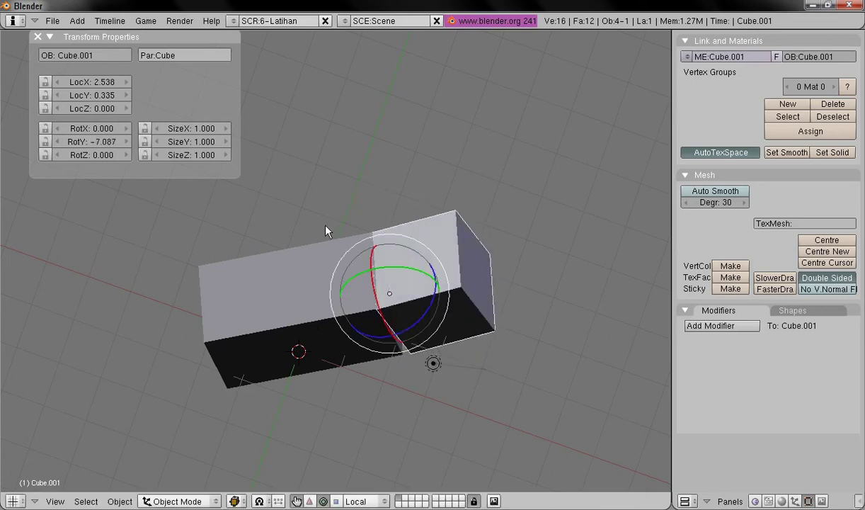
pyautogui.moveTo(337, 290); pyautogui.dragTo(184, 337, button='middle')
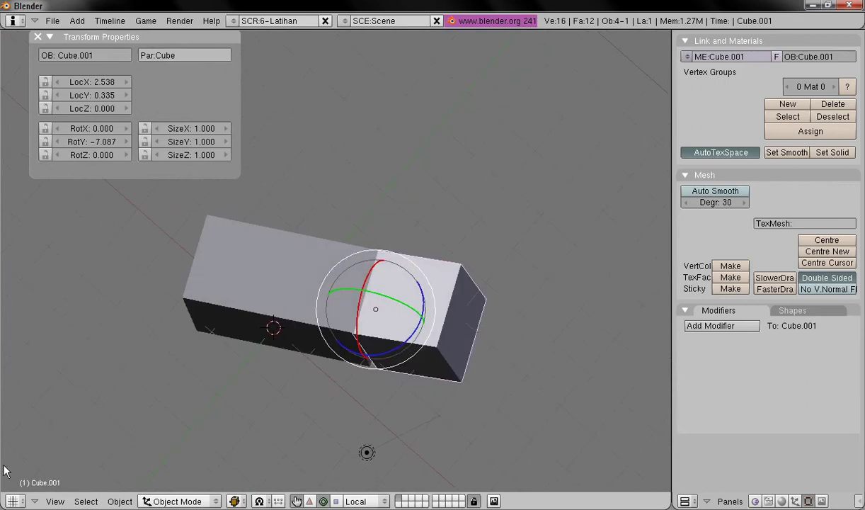
pyautogui.click(54, 501)
pyautogui.click(67, 414)
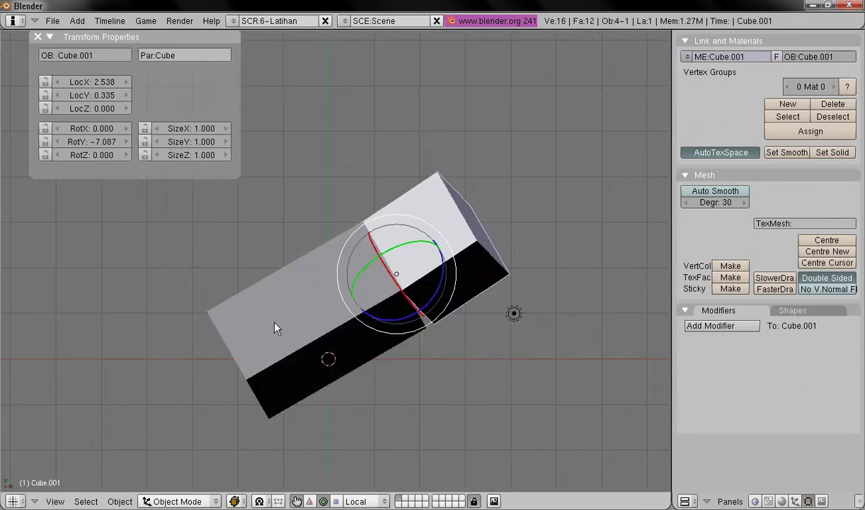
# Rotate the parent block around its local Y axis, and rotate the child cube to about 30.63° around its own local Y axis
pyautogui.rightClick(296, 351)
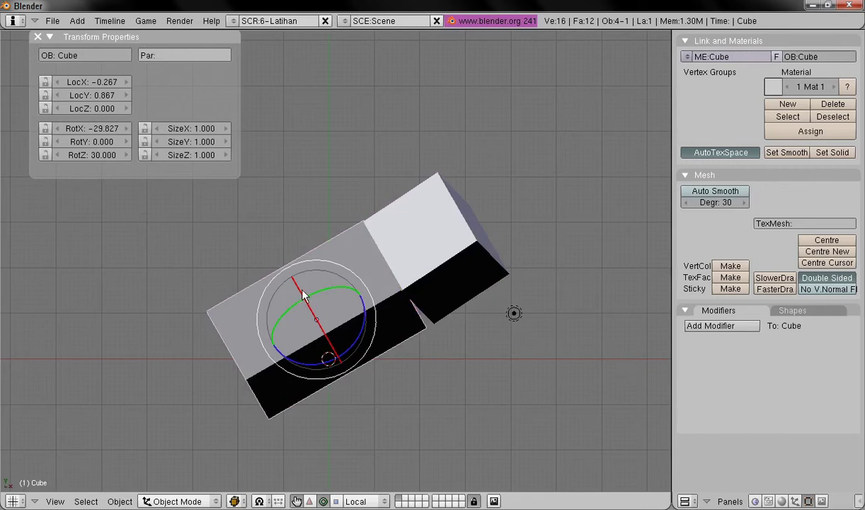
pyautogui.moveTo(332, 295); pyautogui.dragTo(354, 286)
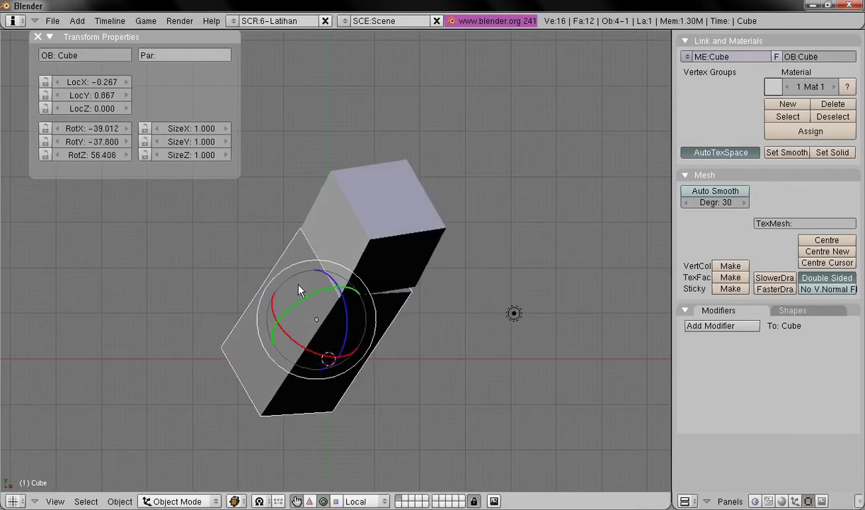
pyautogui.rightClick(375, 227)
pyautogui.moveTo(348, 243); pyautogui.dragTo(389, 189)
# Reset the child cube's Y rotation to 0
pyautogui.click(84, 82)
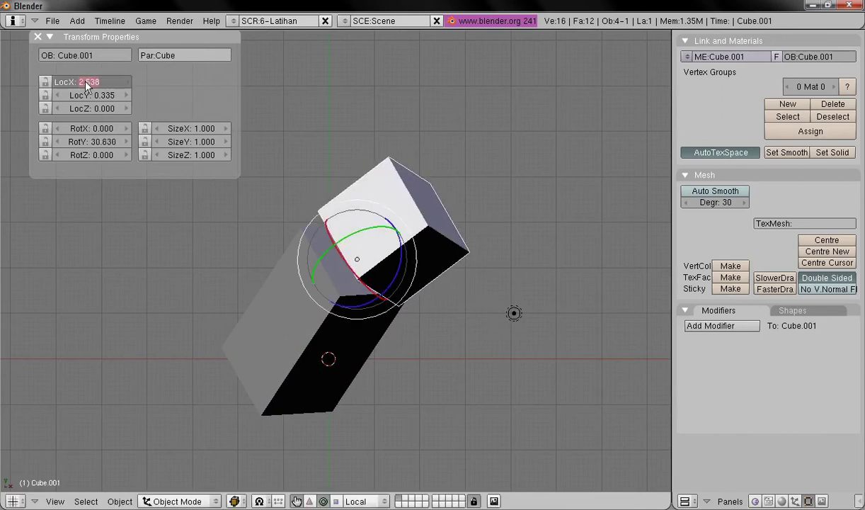
pyautogui.click(93, 129)
pyautogui.click(95, 131)
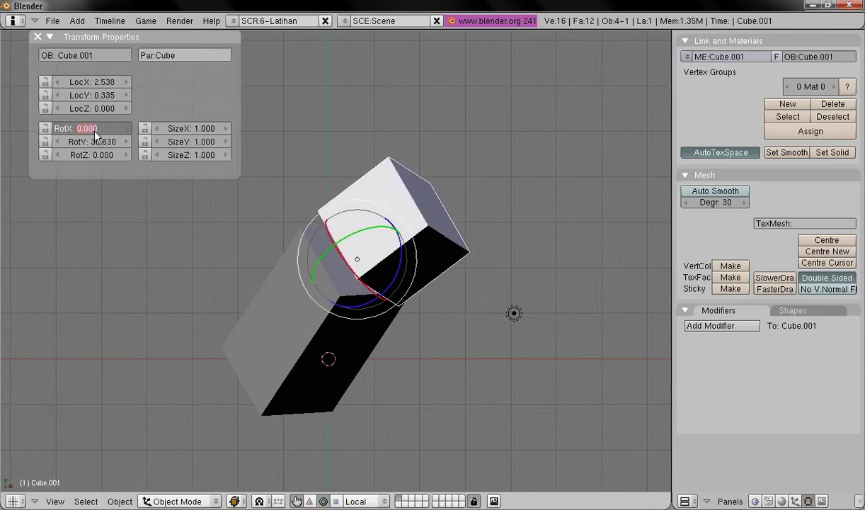
pyautogui.press('Tab')
pyautogui.write('0')
pyautogui.press('Return')
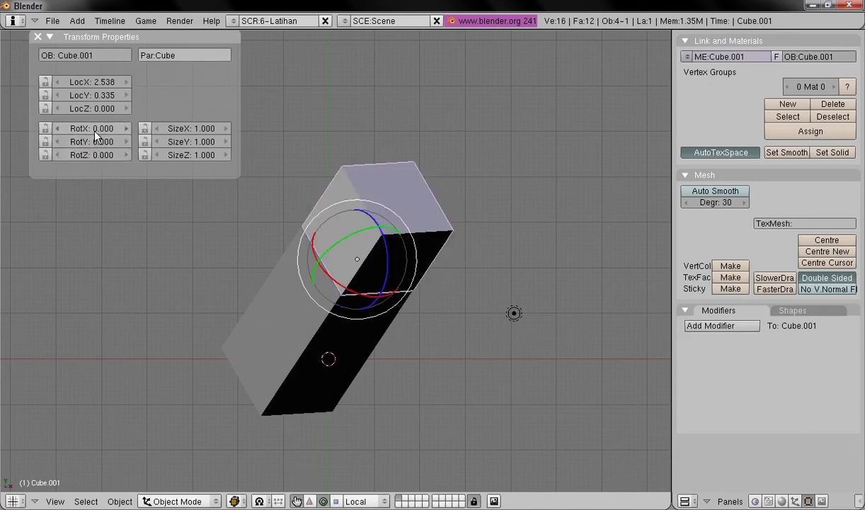
# Set the parent block's X, Y and Z location to 0
pyautogui.rightClick(260, 322)
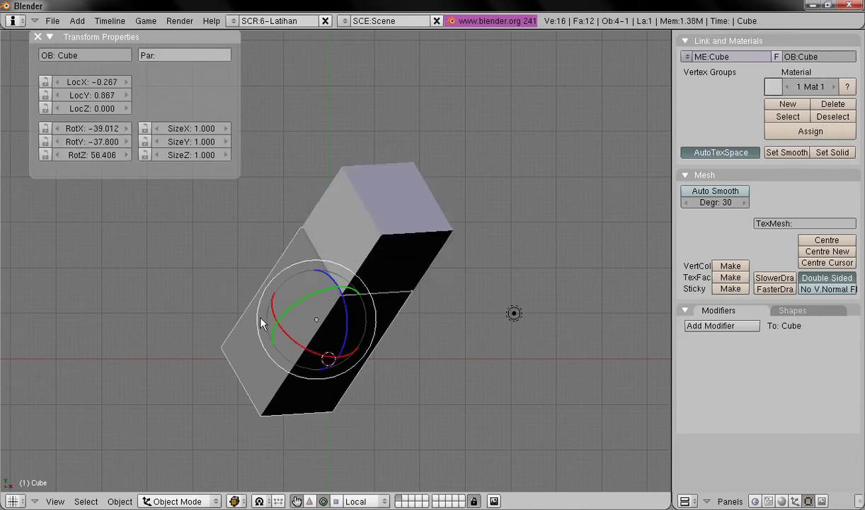
pyautogui.click(97, 82)
pyautogui.write('0')
pyautogui.press('Tab')
pyautogui.write('0')
pyautogui.press('Tab')
pyautogui.write('00')
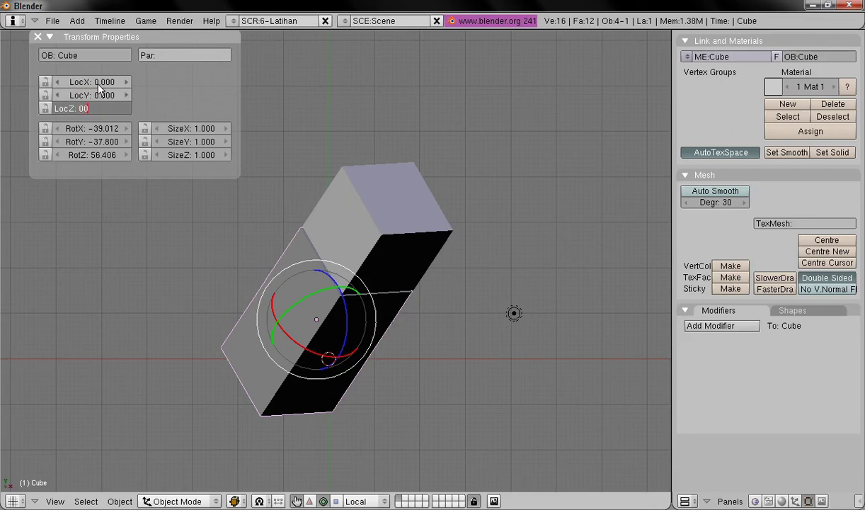
# Set the parent block's X, Y and Z rotation to 0
pyautogui.press('Tab')
pyautogui.write('0')
pyautogui.press('Tab')
pyautogui.write('0')
pyautogui.press('Tab')
pyautogui.write('0')
pyautogui.press('Return')
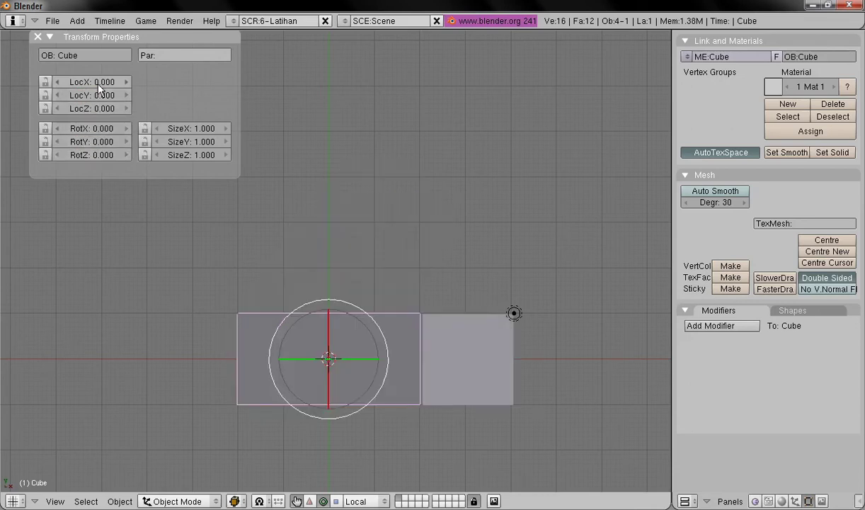
# Set the transform orientation to View and switch the block's manipulator from rotate to translate
pyautogui.keyDown('shift'); pyautogui.moveTo(439, 328); pyautogui.dragTo(405, 316, button='middle'); pyautogui.keyUp('shift')
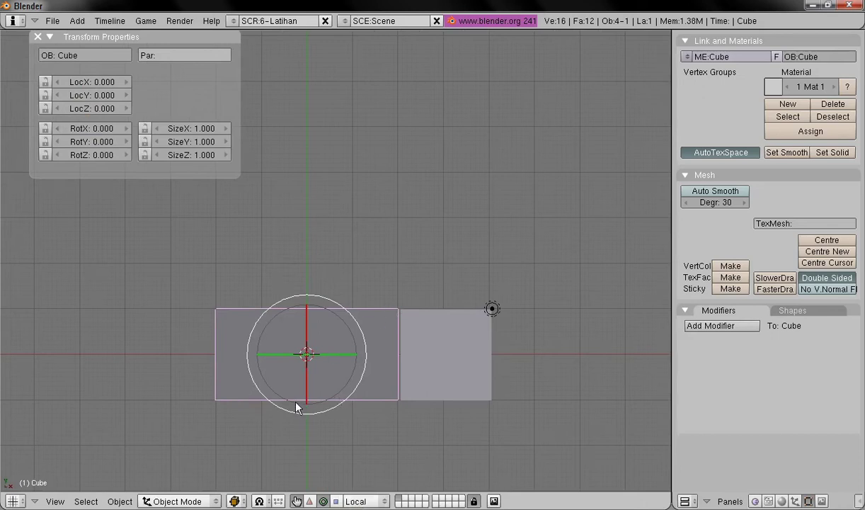
pyautogui.click(368, 501)
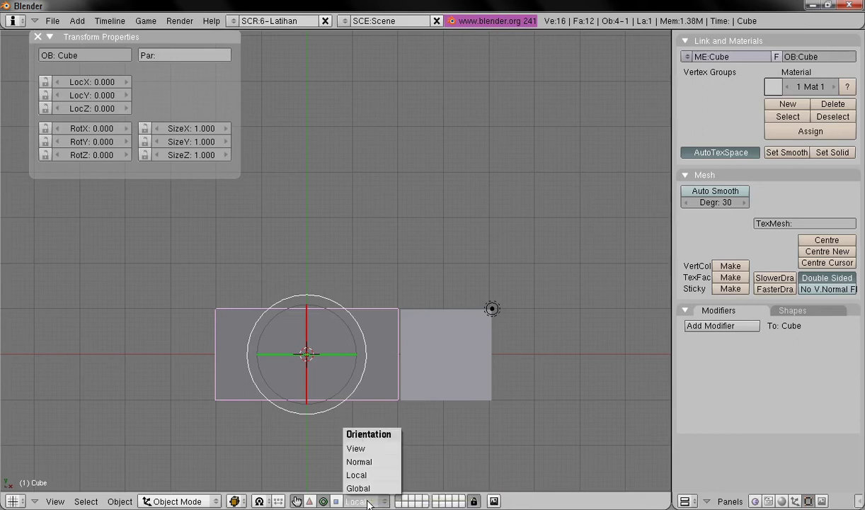
pyautogui.click(359, 450)
pyautogui.moveTo(216, 433); pyautogui.dragTo(236, 416, button='middle')
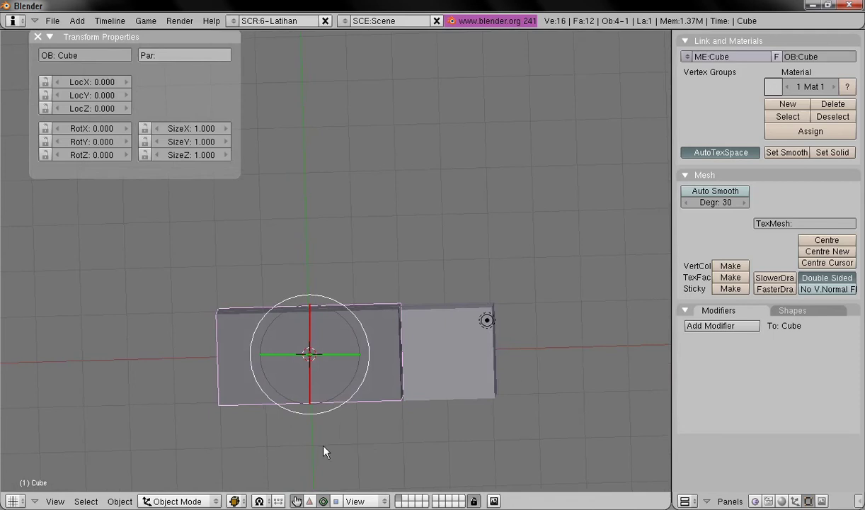
pyautogui.click(310, 501)
# Examine the block's translate manipulator axes from several viewing angles under the View orientation
pyautogui.moveTo(322, 460); pyautogui.dragTo(404, 368, button='middle')
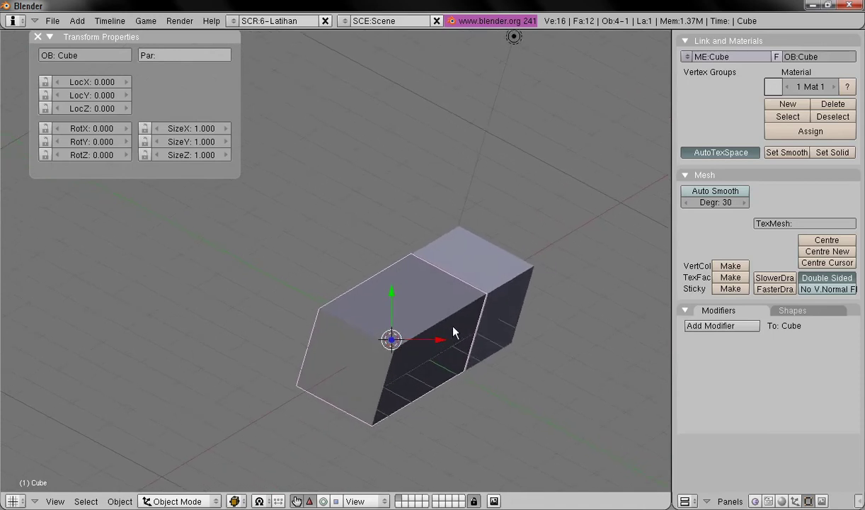
pyautogui.keyDown('shift'); pyautogui.moveTo(454, 333); pyautogui.dragTo(393, 328, button='middle'); pyautogui.keyUp('shift')
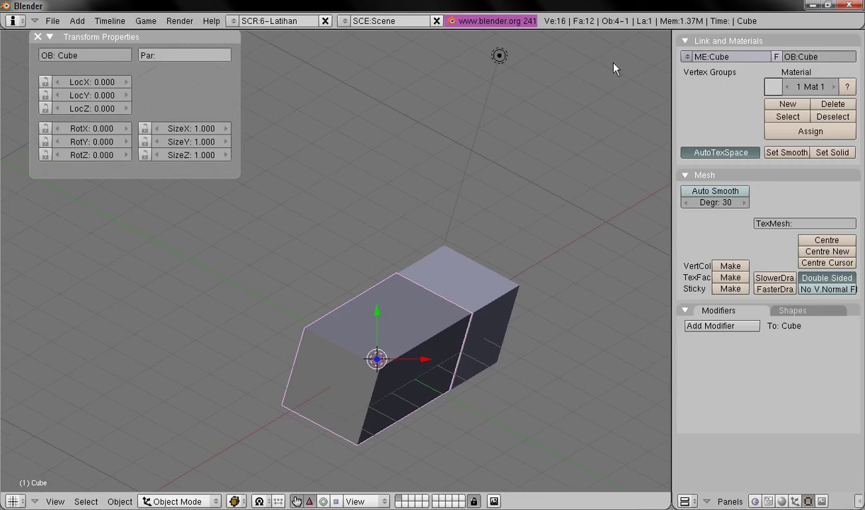
pyautogui.keyDown('shift'); pyautogui.moveTo(433, 328); pyautogui.dragTo(395, 458, button='middle'); pyautogui.keyUp('shift')
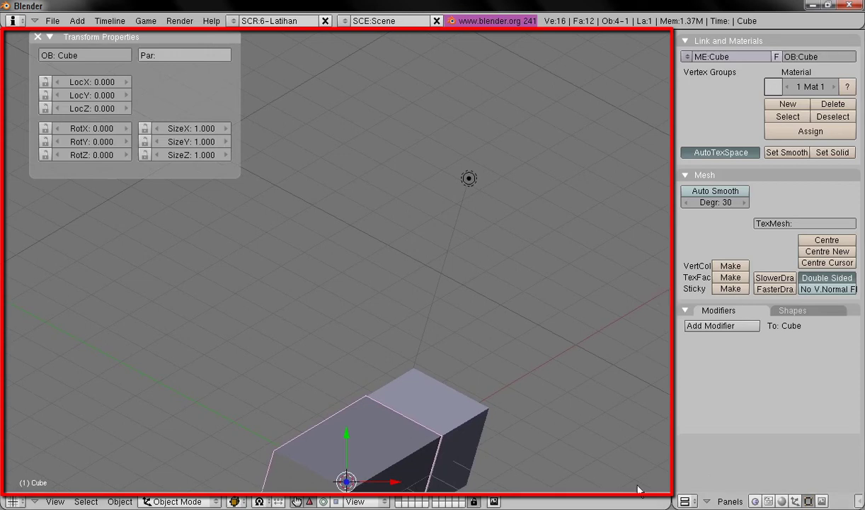
pyautogui.keyDown('shift'); pyautogui.moveTo(389, 465); pyautogui.dragTo(703, 427, button='middle'); pyautogui.keyUp('shift')
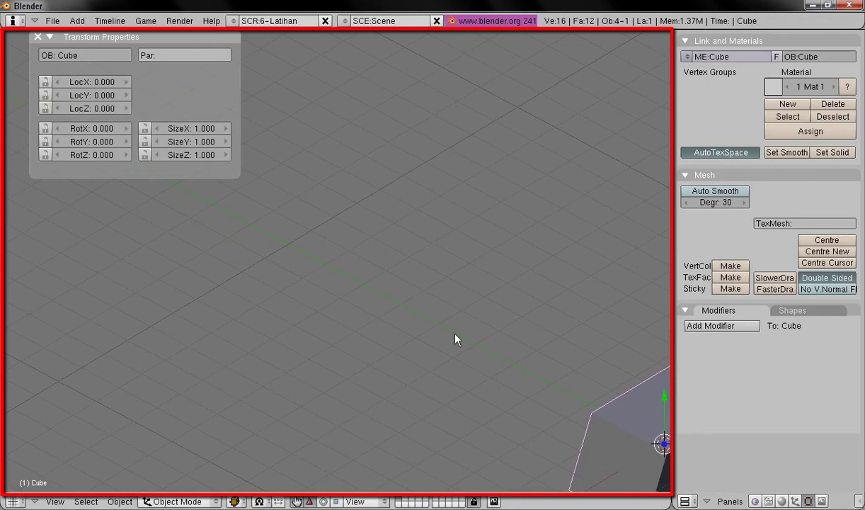
pyautogui.keyDown('shift'); pyautogui.moveTo(632, 303); pyautogui.dragTo(378, 303, button='middle'); pyautogui.keyUp('shift')
pyautogui.moveTo(309, 320); pyautogui.dragTo(446, 345, button='middle')
pyautogui.keyDown('shift'); pyautogui.moveTo(363, 362); pyautogui.dragTo(587, 359, button='middle'); pyautogui.keyUp('shift')
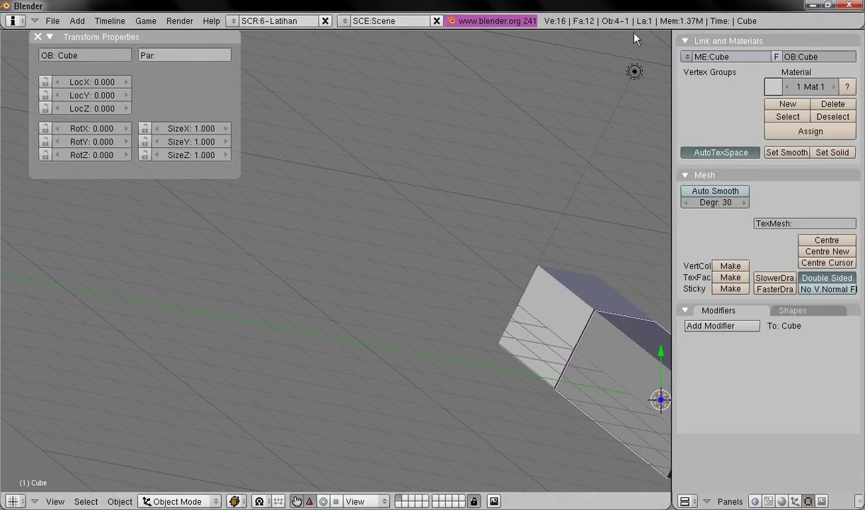
pyautogui.keyDown('shift'); pyautogui.moveTo(583, 313); pyautogui.dragTo(450, 378, button='middle'); pyautogui.keyUp('shift')
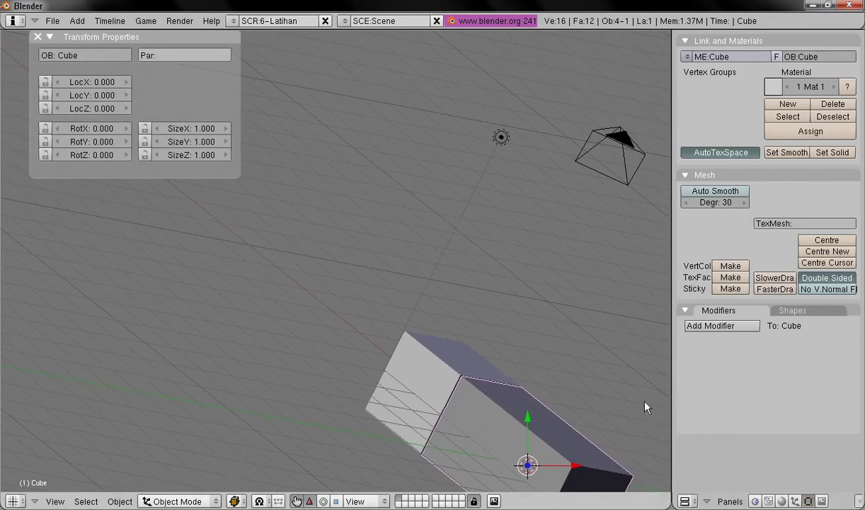
pyautogui.keyDown('shift'); pyautogui.moveTo(647, 405); pyautogui.dragTo(614, 397, button='middle'); pyautogui.keyUp('shift')
pyautogui.moveTo(539, 408); pyautogui.dragTo(538, 359, button='middle')
pyautogui.moveTo(360, 302); pyautogui.dragTo(373, 407, button='middle')
pyautogui.moveTo(539, 328); pyautogui.dragTo(398, 376, button='middle')
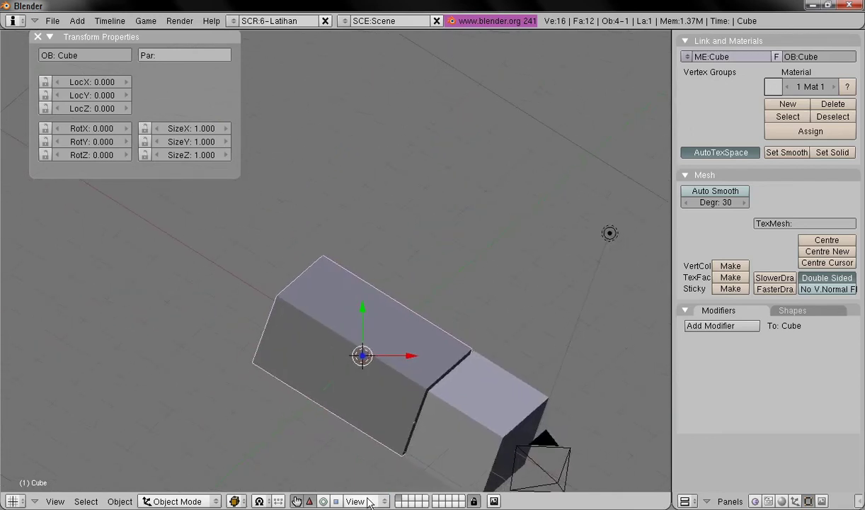
pyautogui.moveTo(478, 407); pyautogui.dragTo(490, 386, button='middle')
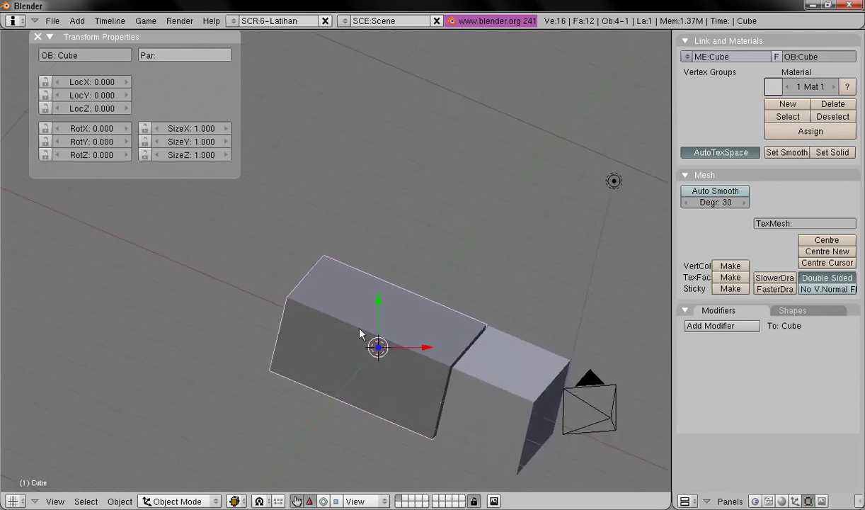
pyautogui.keyDown('shift'); pyautogui.moveTo(359, 334); pyautogui.dragTo(321, 354, button='middle'); pyautogui.keyUp('shift')
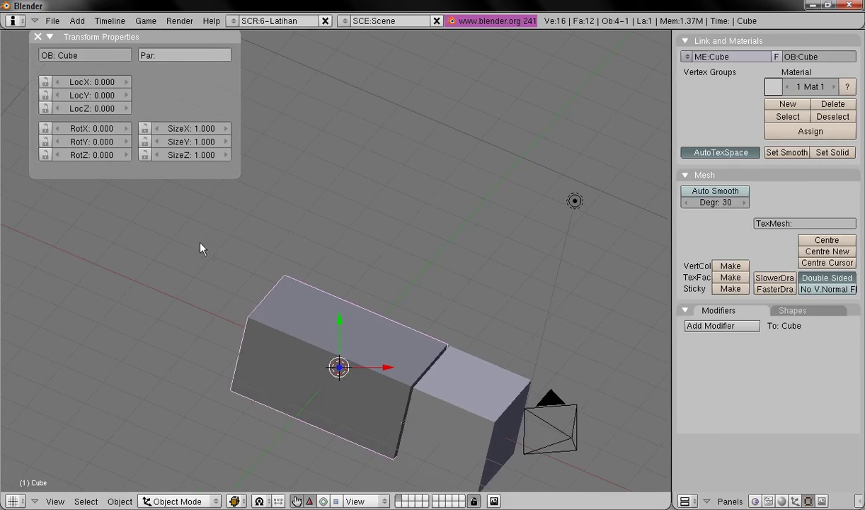
# Return to the top view and set the transform orientation to Normal
pyautogui.click(55, 501)
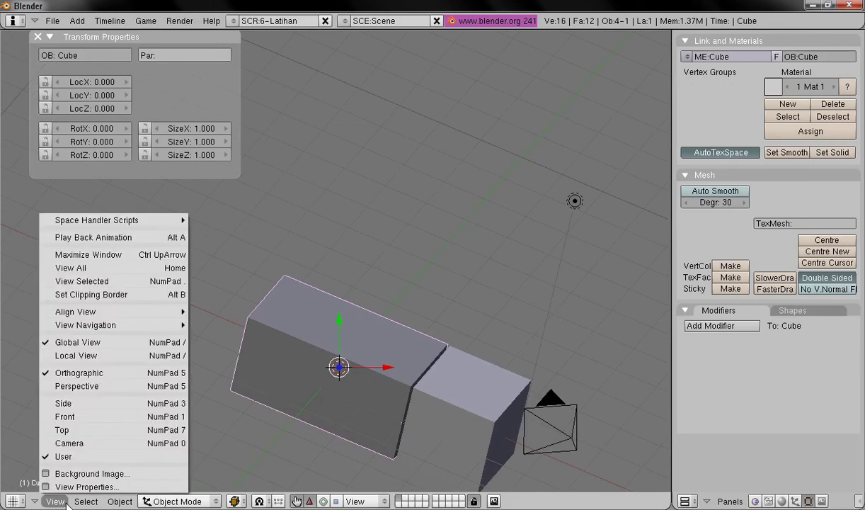
pyautogui.click(117, 430)
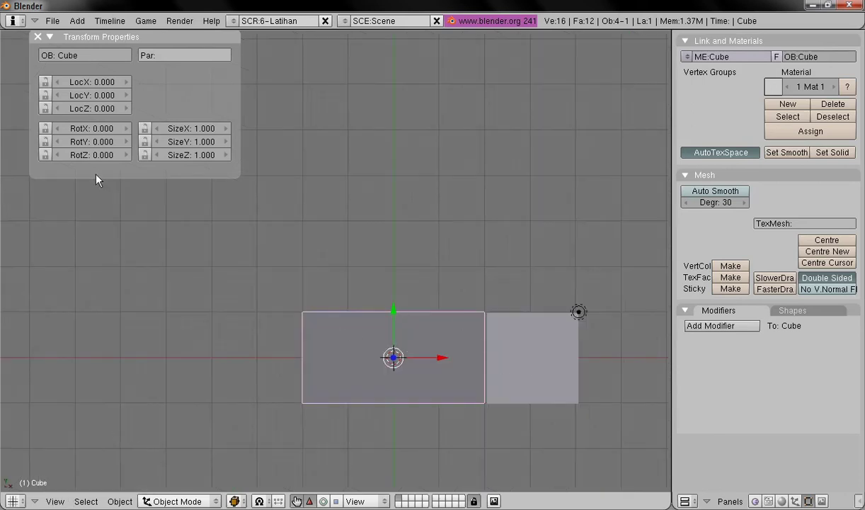
pyautogui.keyDown('shift'); pyautogui.moveTo(404, 347); pyautogui.dragTo(340, 341, button='middle'); pyautogui.keyUp('shift')
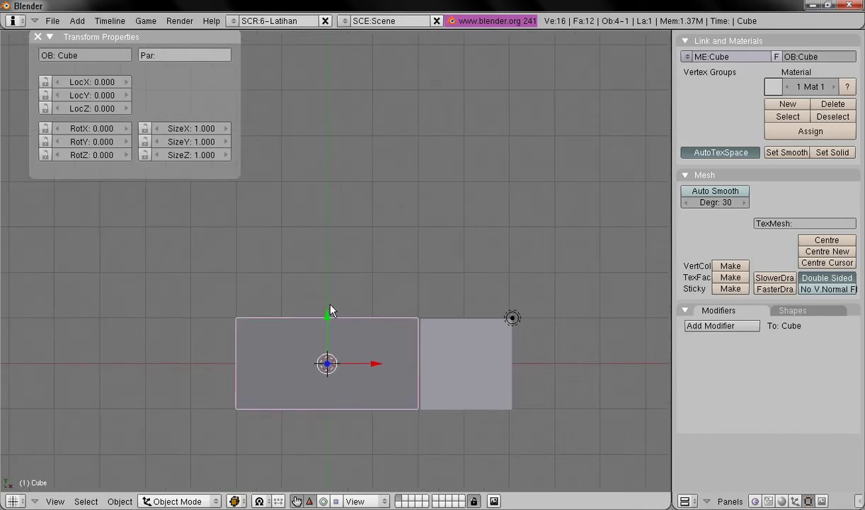
pyautogui.click(358, 501)
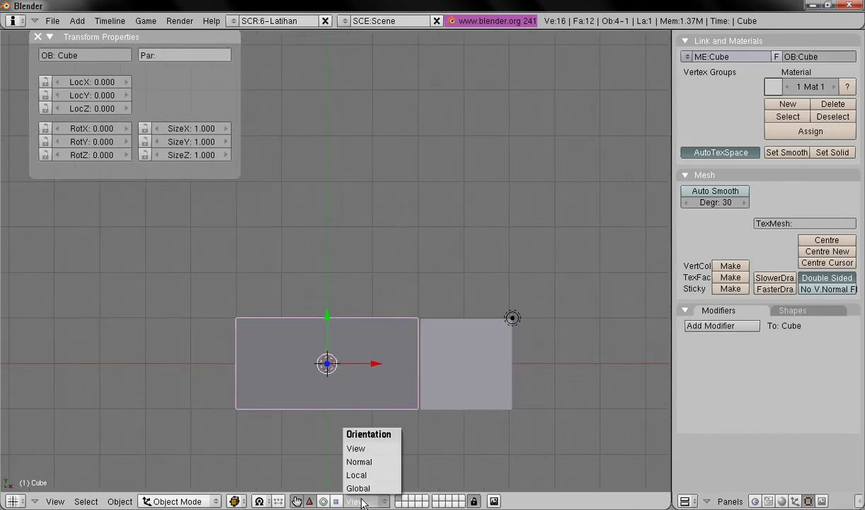
pyautogui.click(363, 462)
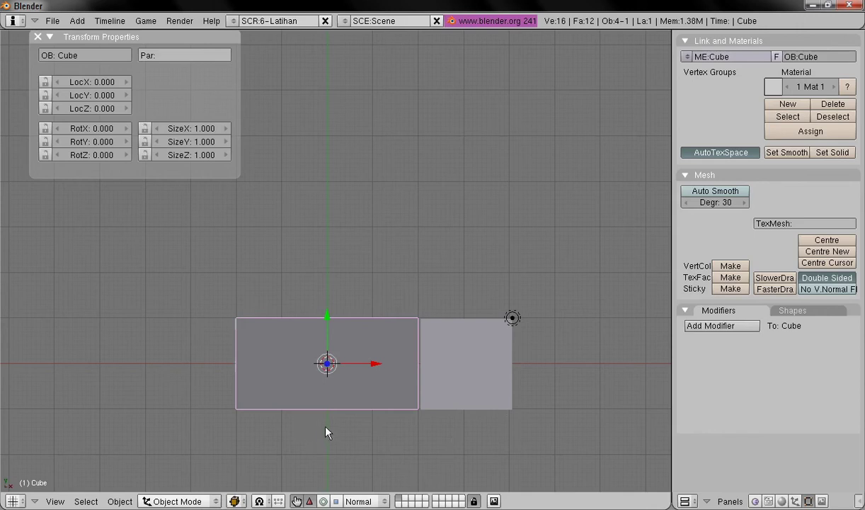
# Set the block's Z rotation to 35 and move it along its tilted axes to about 0.39 in X and 0.42 in Y
pyautogui.click(92, 158)
pyautogui.write('35')
pyautogui.press('Return')
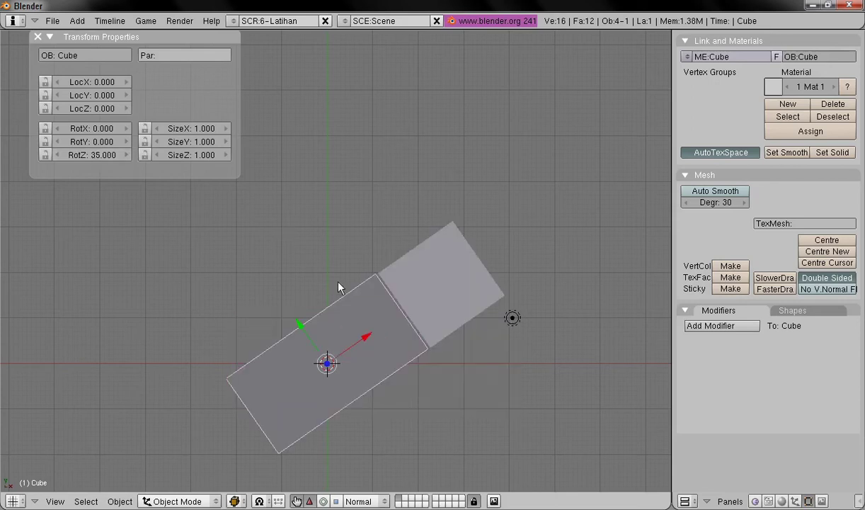
pyautogui.moveTo(366, 340); pyautogui.dragTo(387, 322)
pyautogui.moveTo(324, 316); pyautogui.dragTo(295, 325)
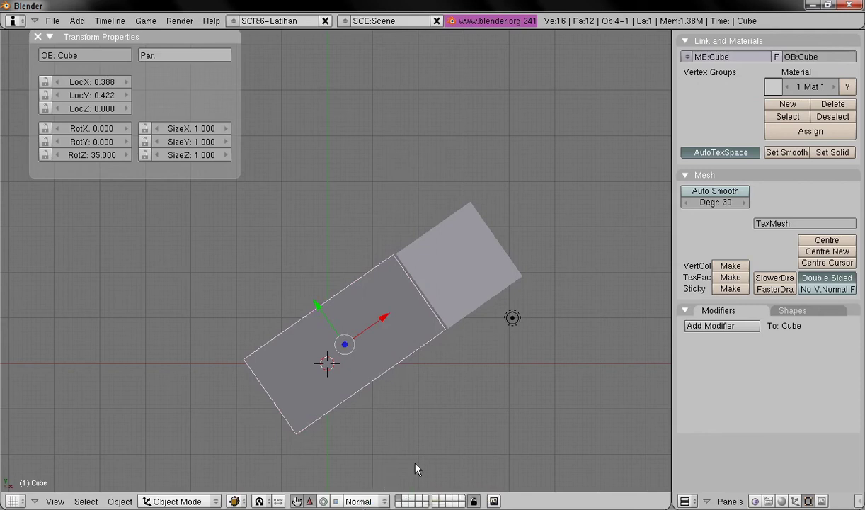
# Enter Edit Mode on the block and select its long front side face in face select mode to inspect its Normal-orientation manipulator
pyautogui.click(180, 503)
pyautogui.click(180, 473)
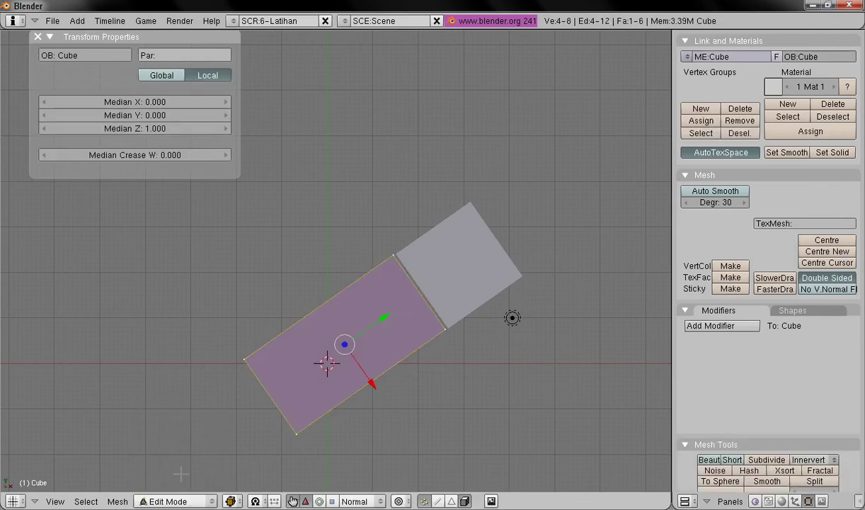
pyautogui.moveTo(274, 425); pyautogui.dragTo(365, 484, button='middle')
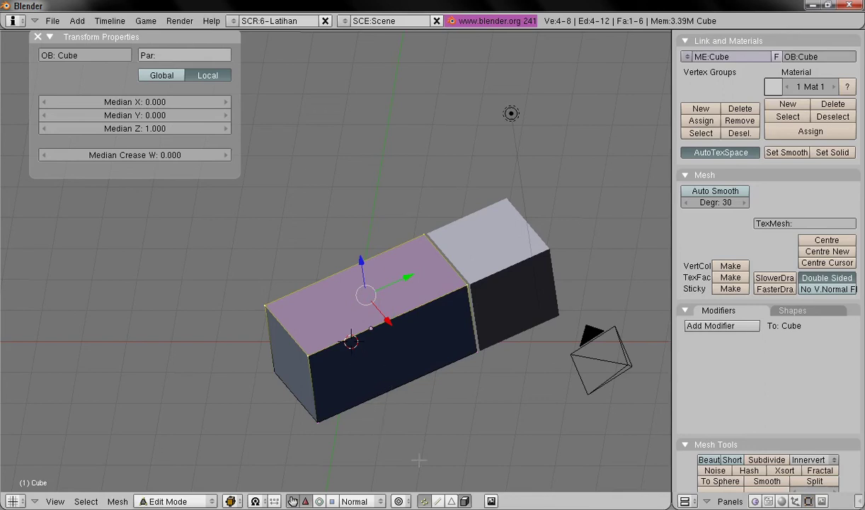
pyautogui.click(451, 501)
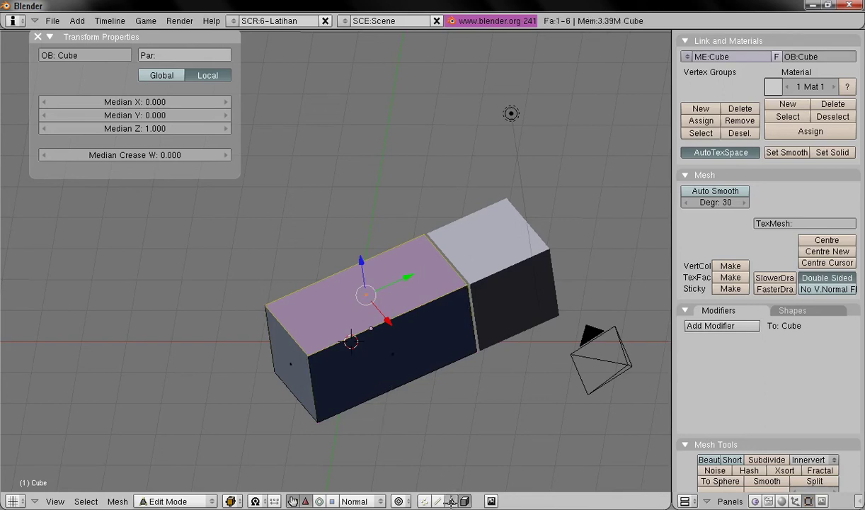
pyautogui.rightClick(395, 352)
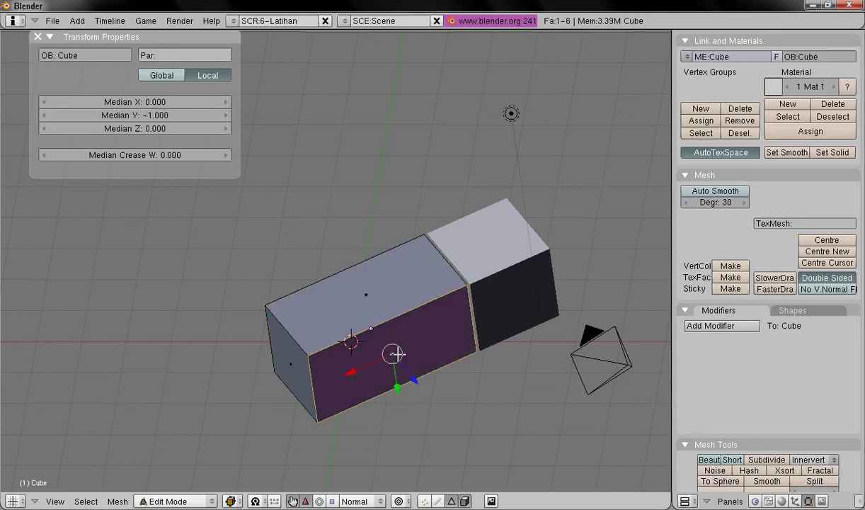
pyautogui.moveTo(212, 343); pyautogui.dragTo(423, 371, button='middle')
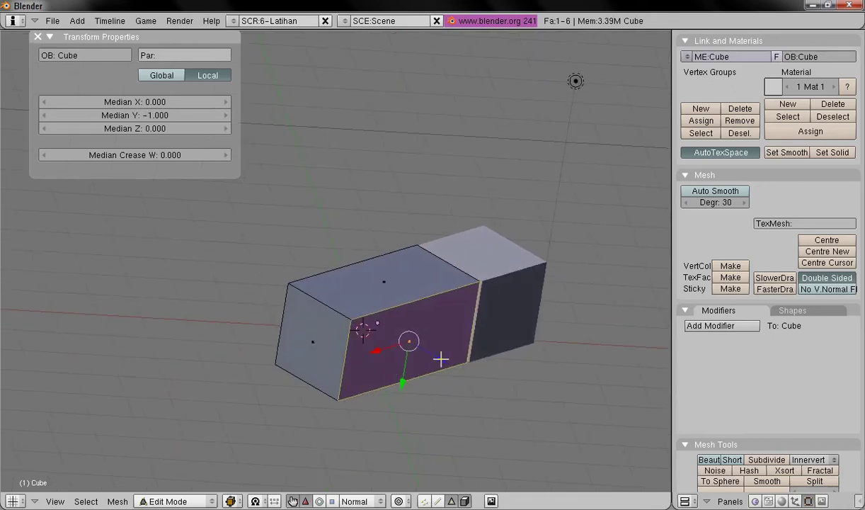
# Select the block's short end face opposite the cube, inspect its Normal-orientation manipulator, and return to the top view
pyautogui.moveTo(429, 277); pyautogui.dragTo(294, 375, button='middle')
pyautogui.rightClick(273, 371)
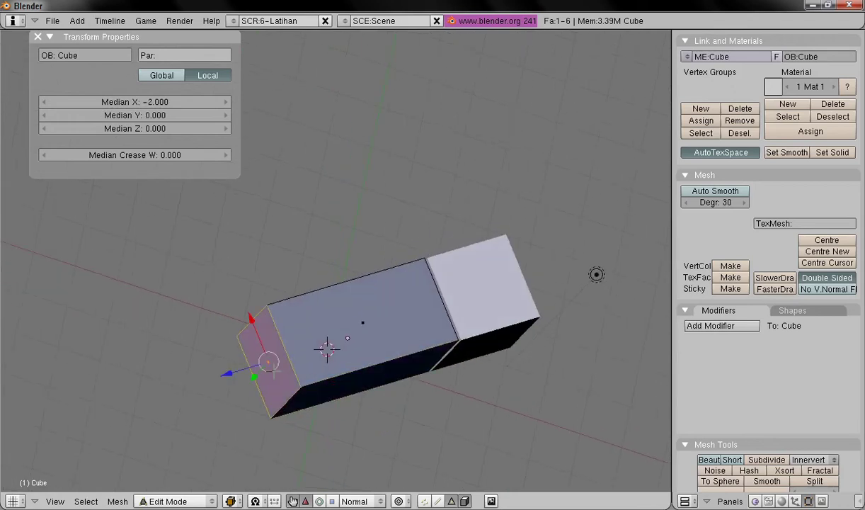
pyautogui.moveTo(225, 361); pyautogui.dragTo(283, 347, button='middle')
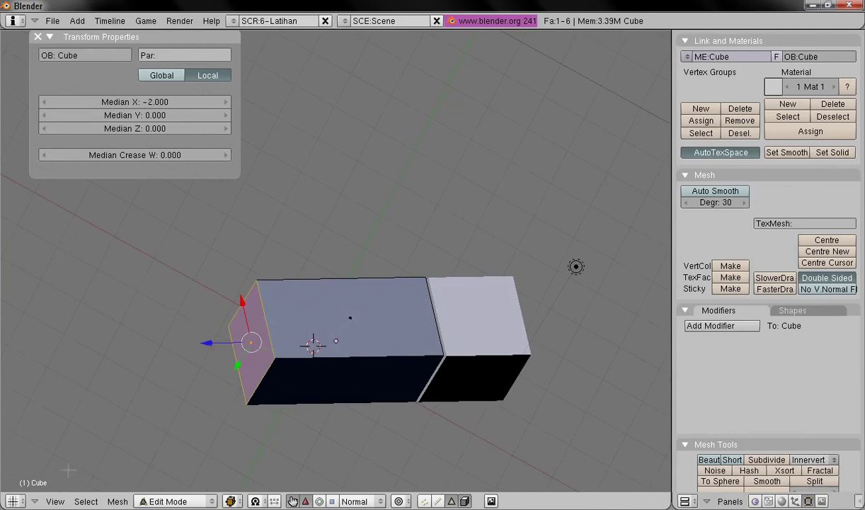
pyautogui.click(55, 501)
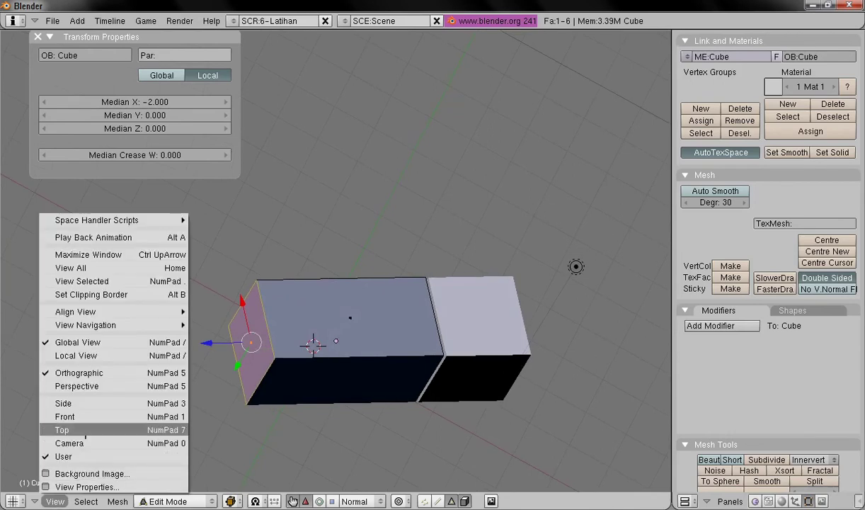
pyautogui.click(85, 430)
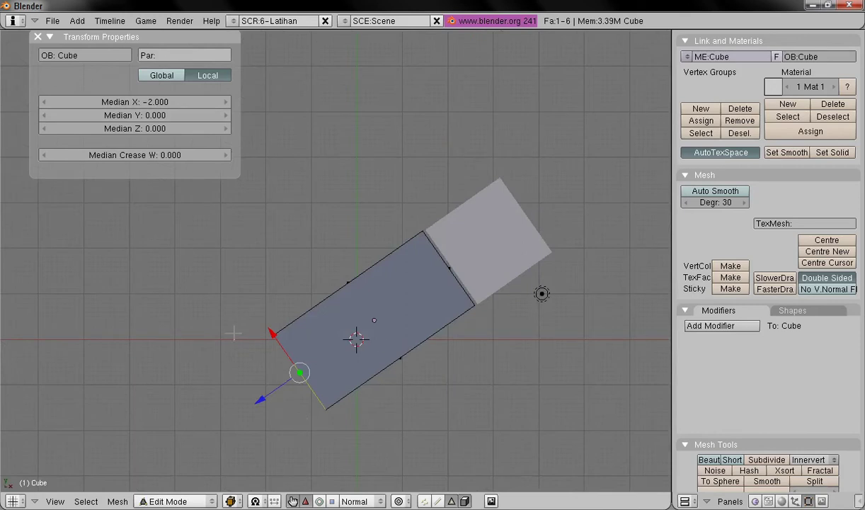
# Switch the block to Object Mode and reset its Z rotation and its X and Y location to 0
pyautogui.click(170, 500)
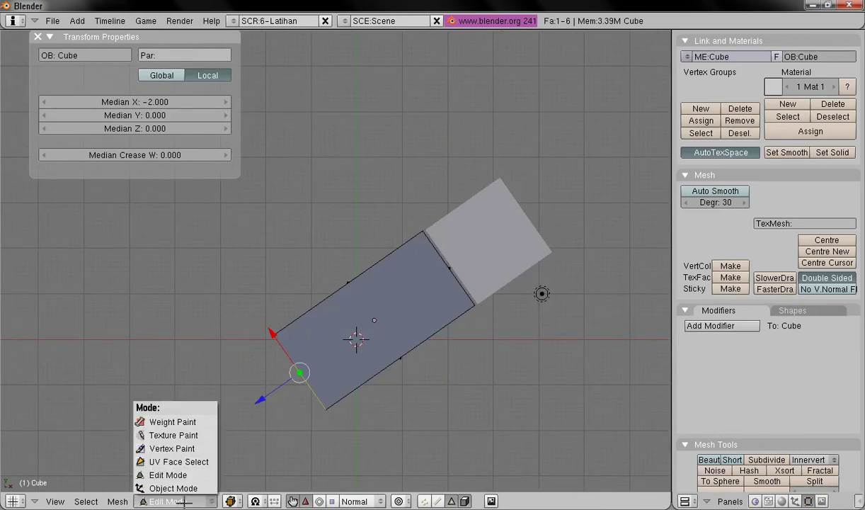
pyautogui.click(172, 488)
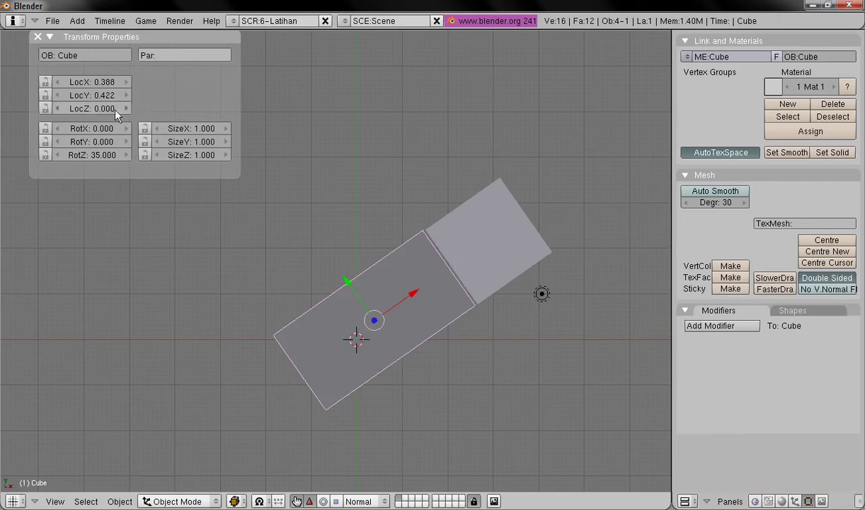
pyautogui.write('0')
pyautogui.press('Return')
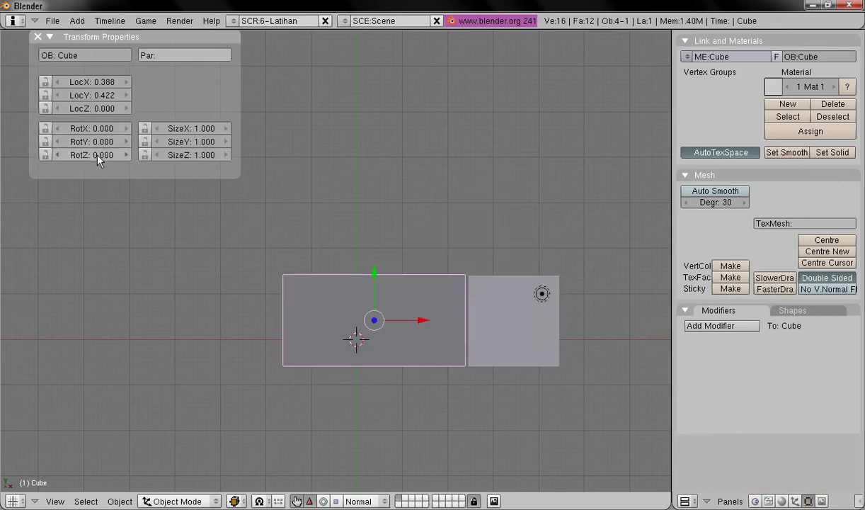
pyautogui.click(96, 83)
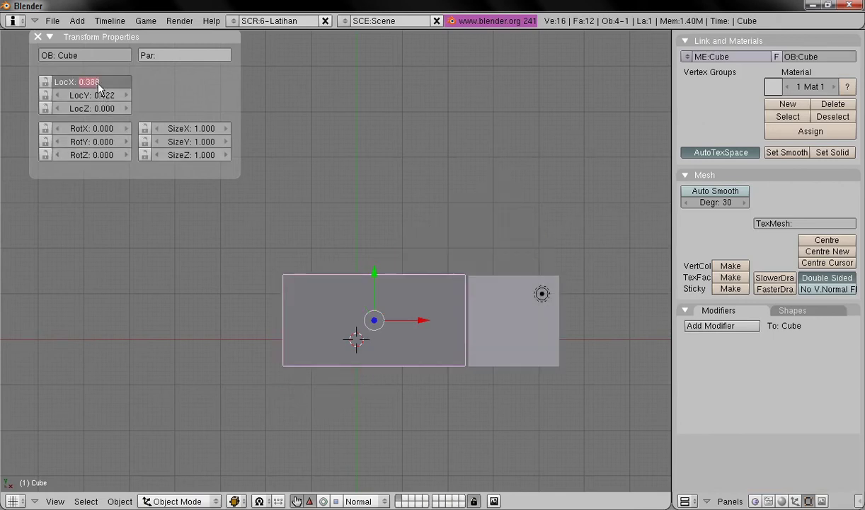
pyautogui.write('0')
pyautogui.press('Tab')
pyautogui.write('0')
pyautogui.press('Tab')
pyautogui.press('Return')
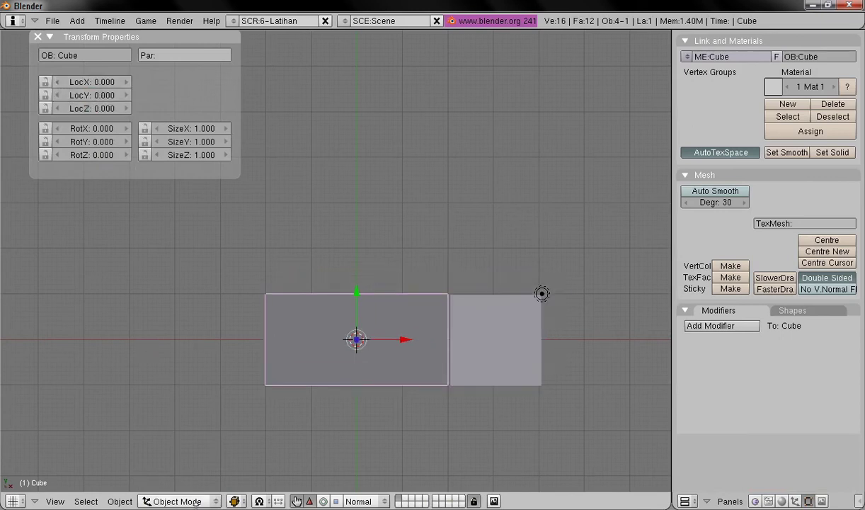
# Enter Edit Mode and, in the top view, extrude the selected end face outward to about -3.79 in X
pyautogui.click(194, 501)
pyautogui.click(182, 466)
pyautogui.moveTo(319, 368); pyautogui.dragTo(340, 350, button='middle')
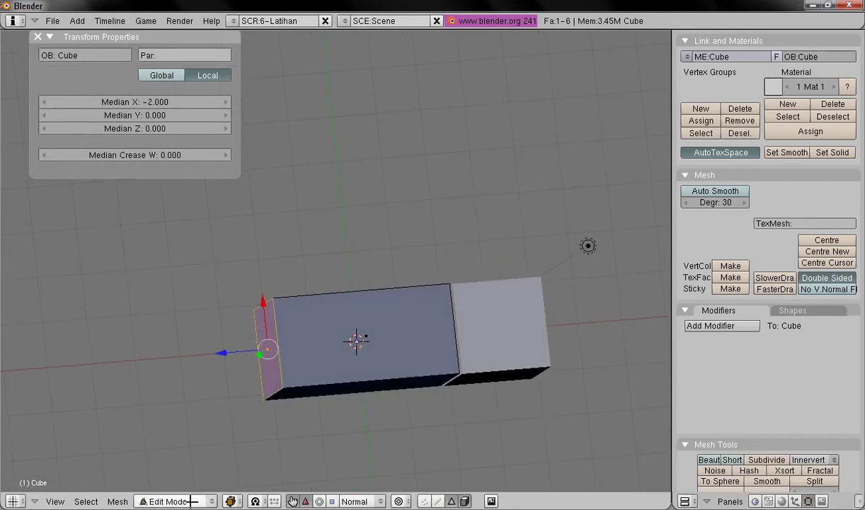
pyautogui.click(55, 501)
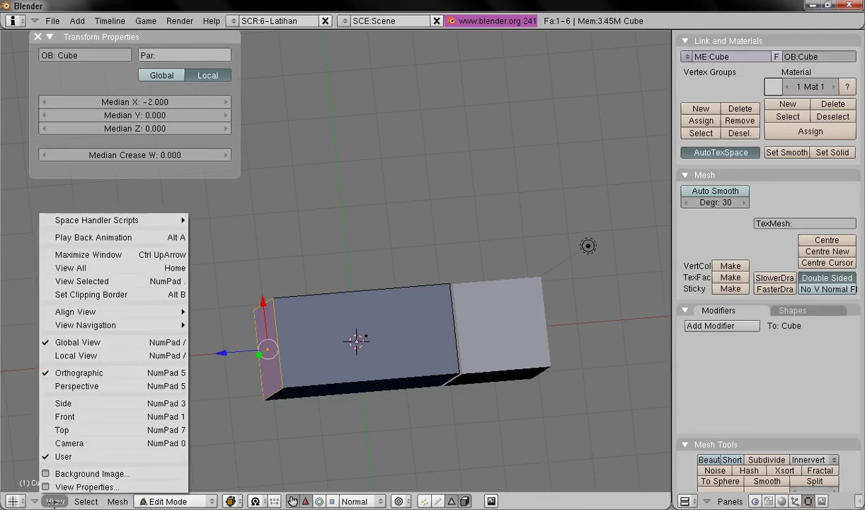
pyautogui.click(71, 429)
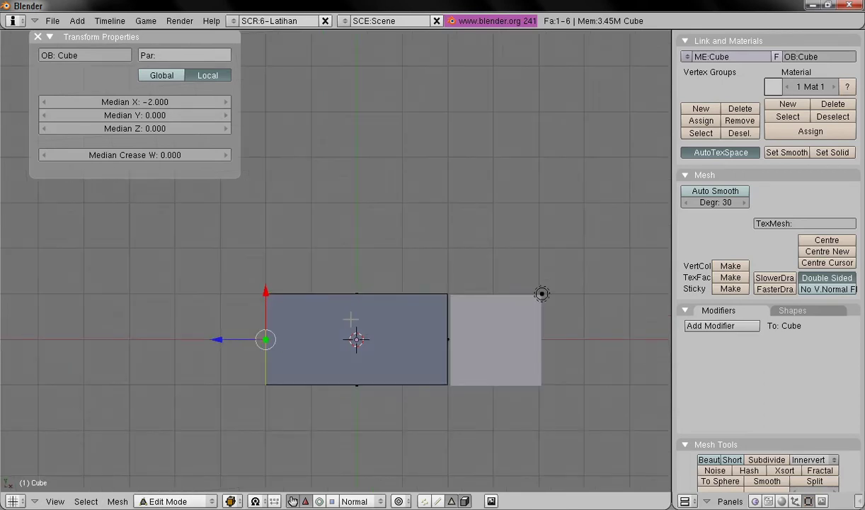
pyautogui.press('e')
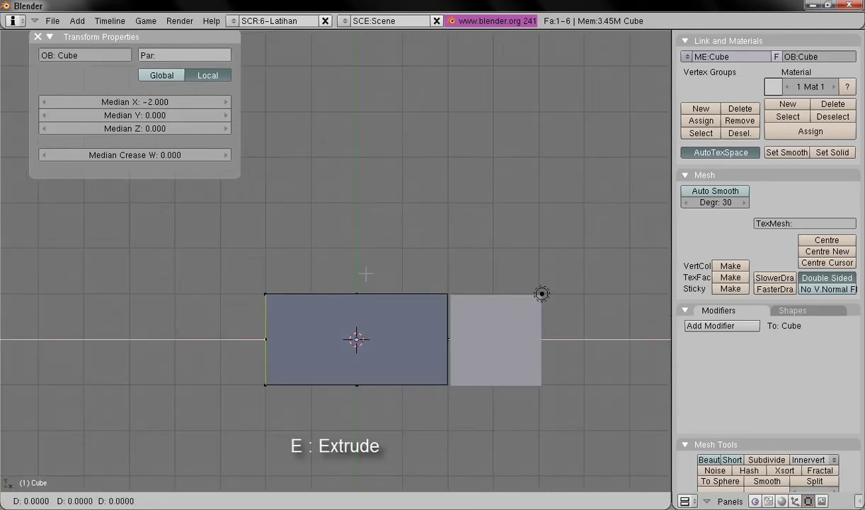
pyautogui.click(284, 274)
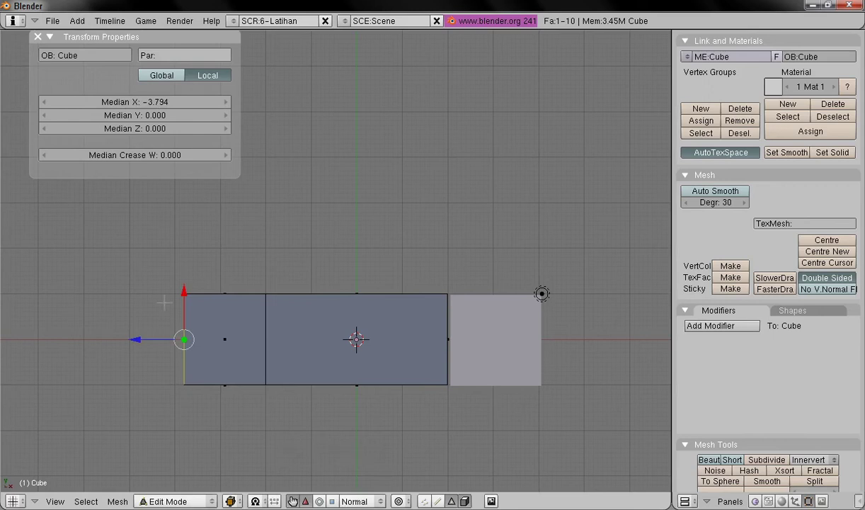
# Set the transform orientation to Global, rotate the extruded end face clockwise in the top view and move it up along Y
pyautogui.click(354, 500)
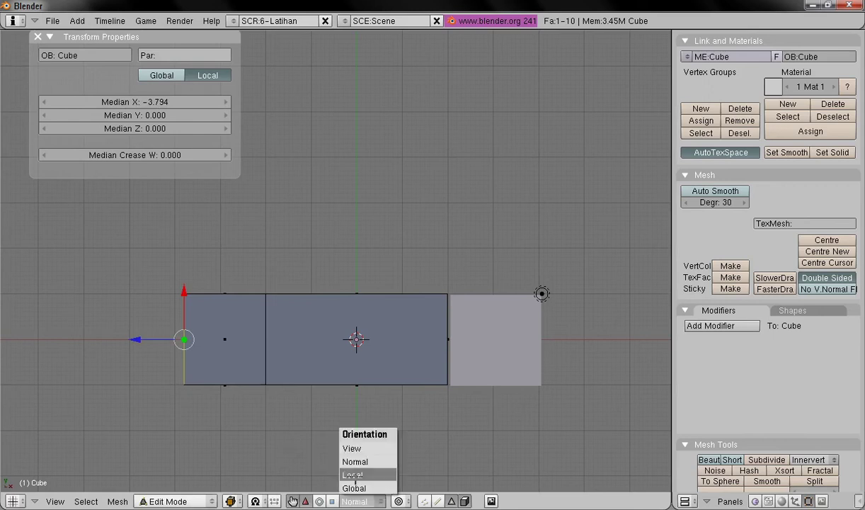
pyautogui.click(354, 489)
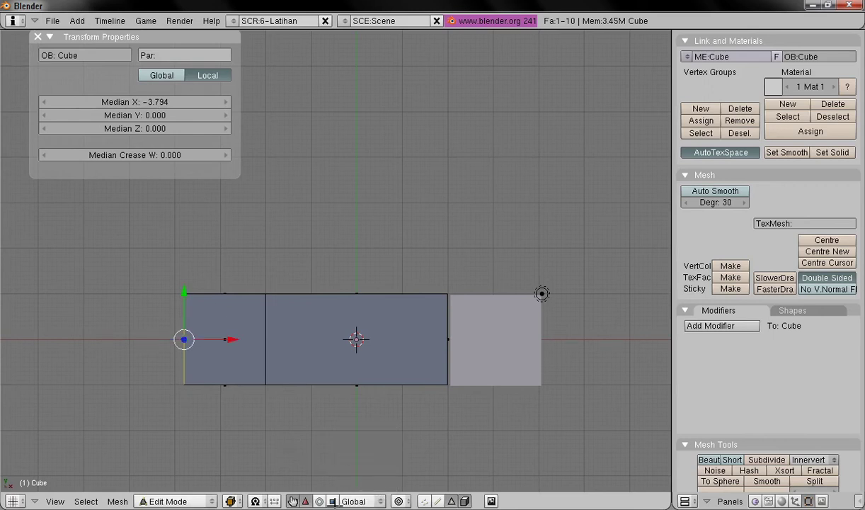
pyautogui.hotkey('ctrl', 'alt', 'r')
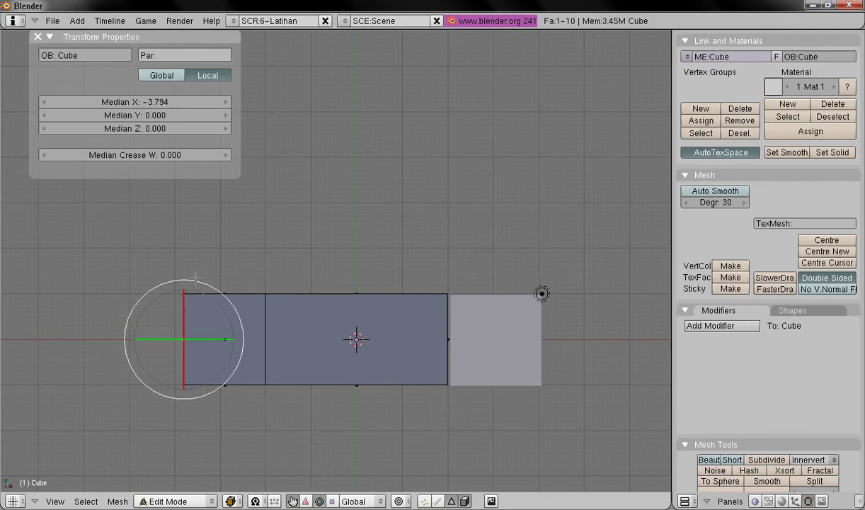
pyautogui.moveTo(202, 280); pyautogui.dragTo(247, 303)
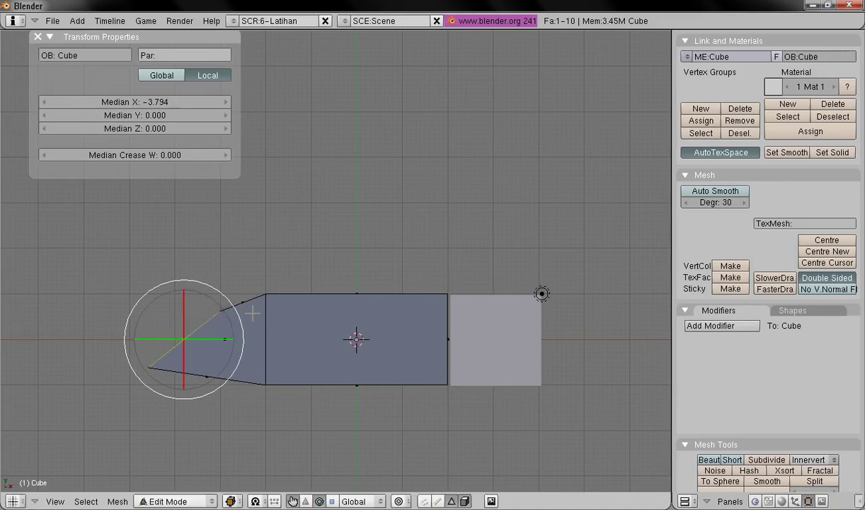
pyautogui.click(306, 500)
pyautogui.moveTo(188, 292); pyautogui.dragTo(192, 244)
# Extrude the tilted end face again along its normal to about -4.72 in X and 2.32 in Y
pyautogui.keyDown('shift'); pyautogui.moveTo(324, 319); pyautogui.dragTo(360, 369, button='middle'); pyautogui.keyUp('shift')
pyautogui.press('e')
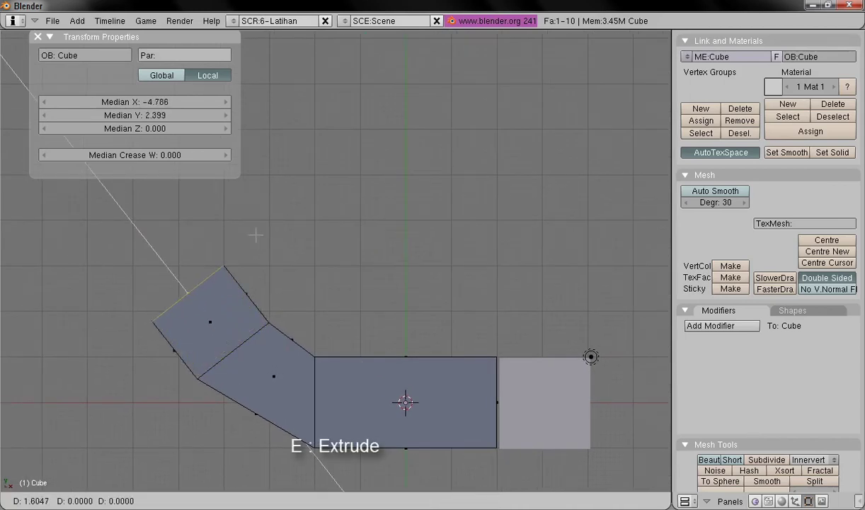
pyautogui.press('Return')
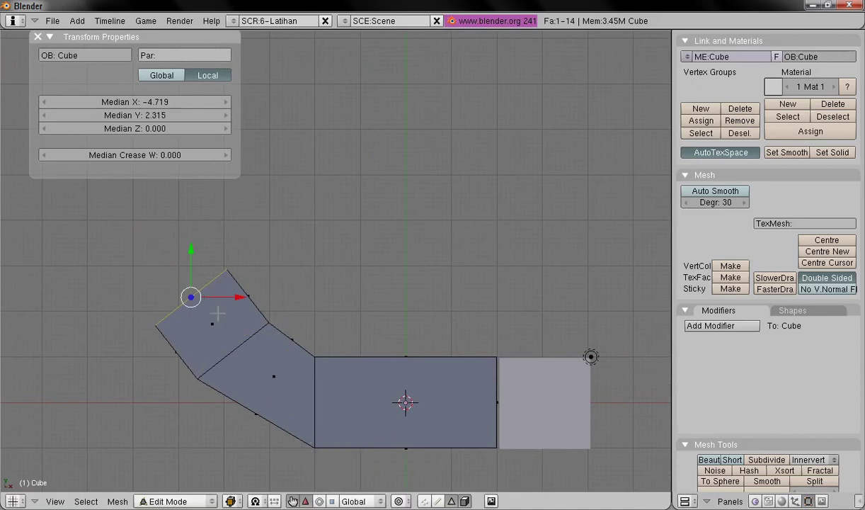
# Rotate the new end face further clockwise and move it to about -4.05 in X and 3.09 in Y
pyautogui.click(319, 500)
pyautogui.moveTo(224, 245); pyautogui.dragTo(250, 288)
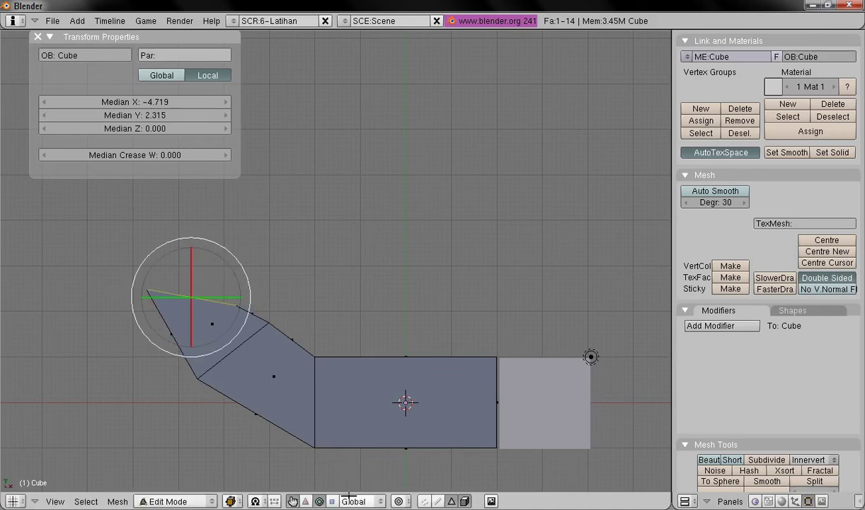
pyautogui.click(305, 500)
pyautogui.moveTo(200, 286); pyautogui.dragTo(230, 251)
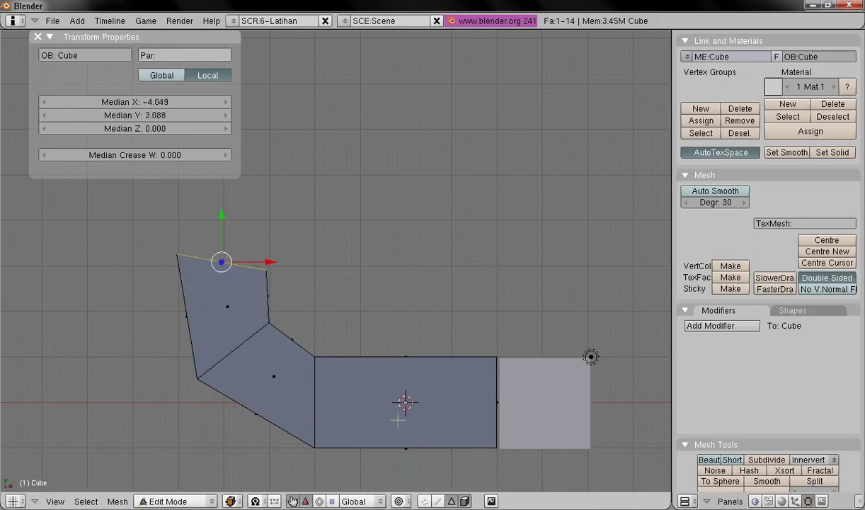
# Set the transform orientation to Normal and inspect the end face's manipulator axes from an angled view
pyautogui.keyDown('shift'); pyautogui.moveTo(472, 419); pyautogui.dragTo(451, 366, button='middle'); pyautogui.keyUp('shift')
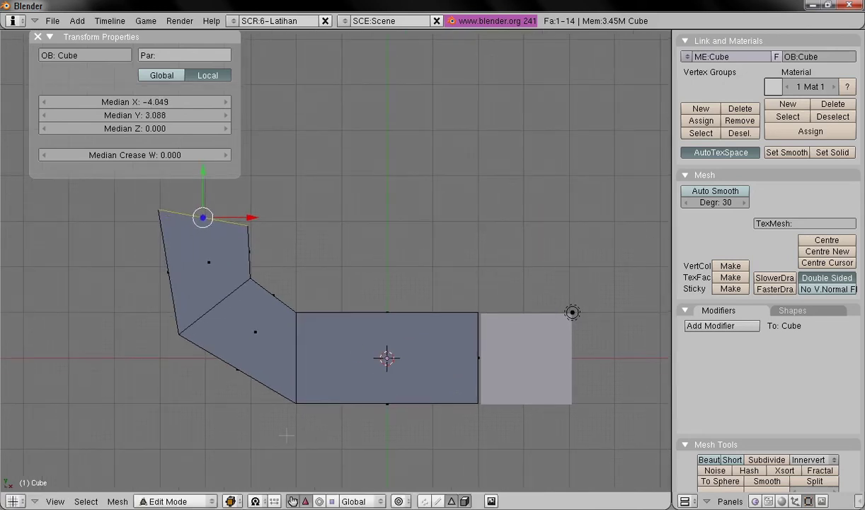
pyautogui.click(366, 501)
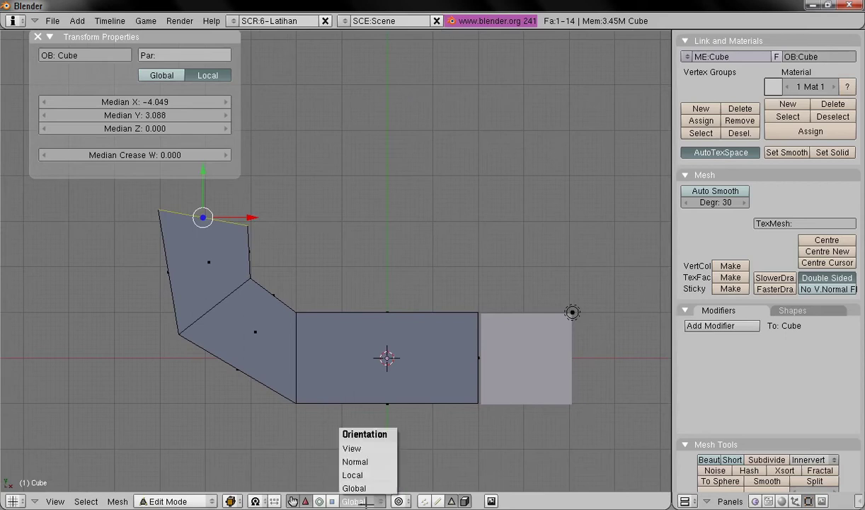
pyautogui.click(360, 462)
pyautogui.moveTo(320, 379); pyautogui.dragTo(457, 267, button='middle')
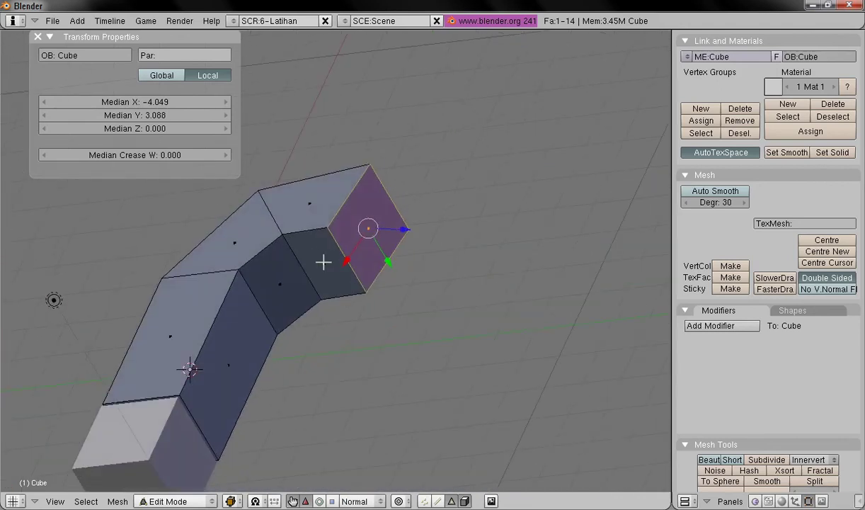
pyautogui.moveTo(321, 247); pyautogui.dragTo(269, 301, button='middle')
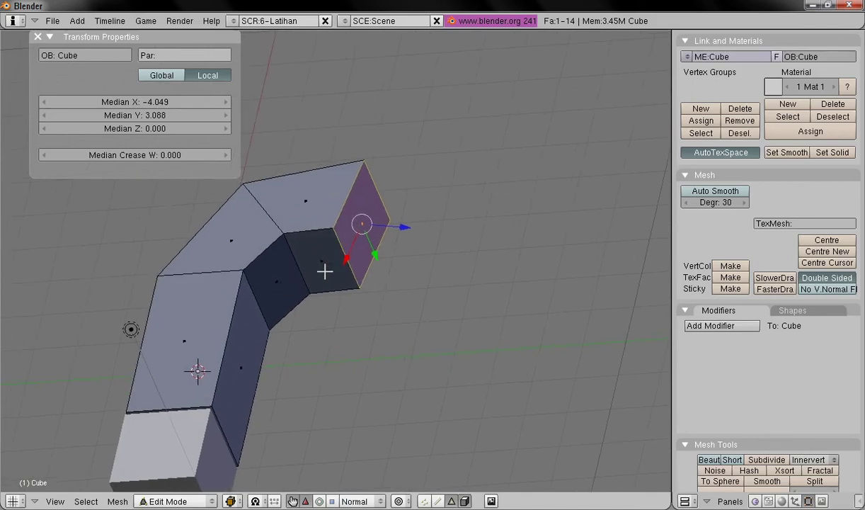
# Select the inner side faces of the last and middle segments in turn and inspect their Normal axes from several angles
pyautogui.rightClick(310, 255)
pyautogui.moveTo(235, 261); pyautogui.dragTo(358, 228, button='middle')
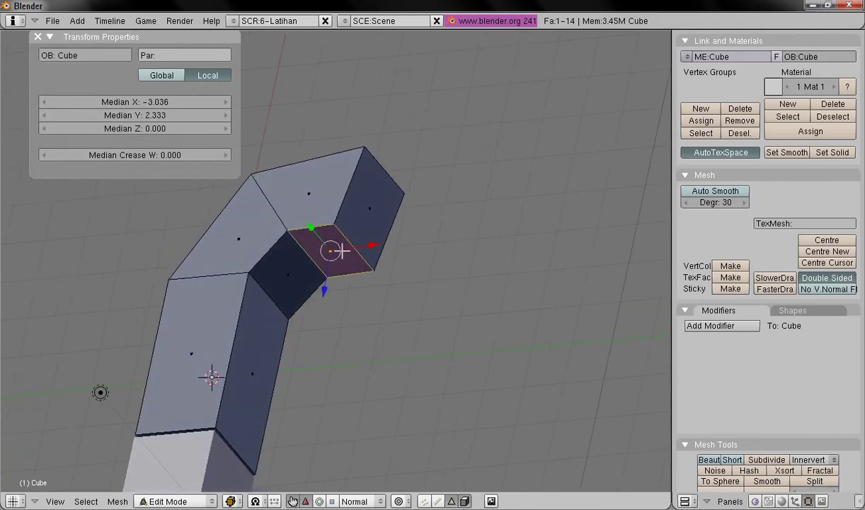
pyautogui.rightClick(290, 282)
pyautogui.moveTo(270, 338); pyautogui.dragTo(280, 257, button='middle')
pyautogui.moveTo(276, 295); pyautogui.dragTo(281, 256, button='middle')
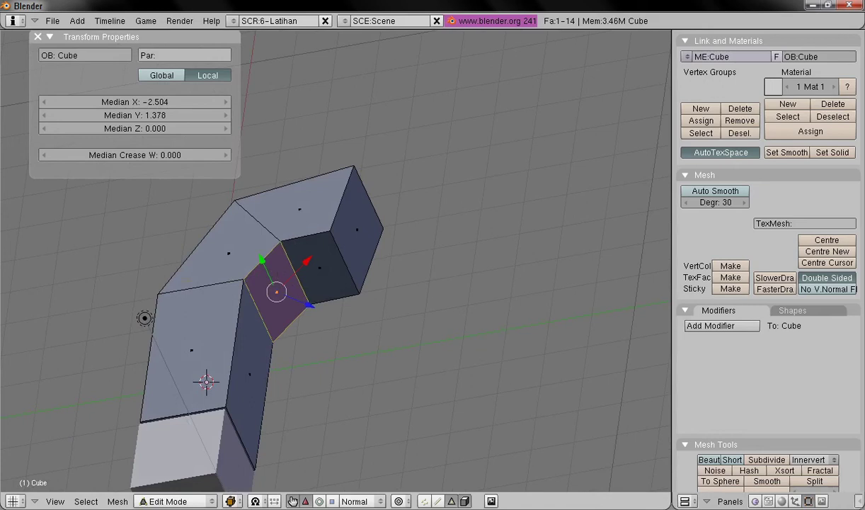
pyautogui.moveTo(261, 276); pyautogui.dragTo(176, 211, button='middle')
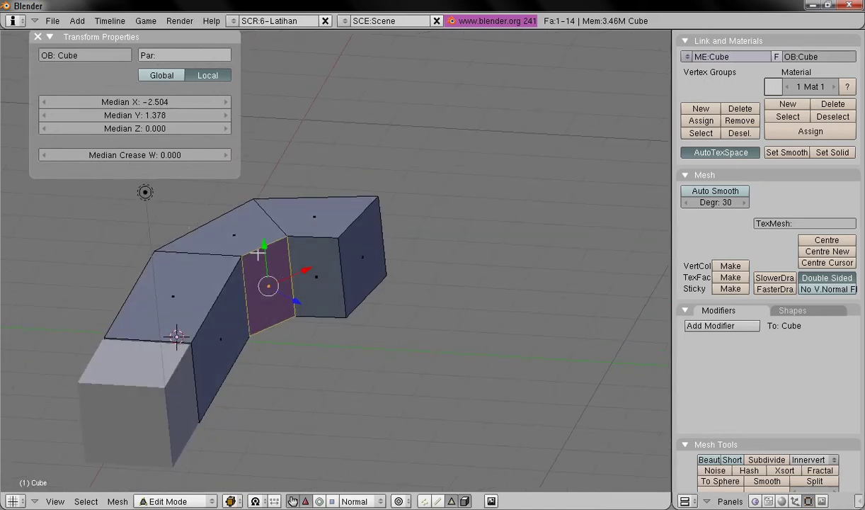
pyautogui.moveTo(297, 227); pyautogui.dragTo(290, 257, button='middle')
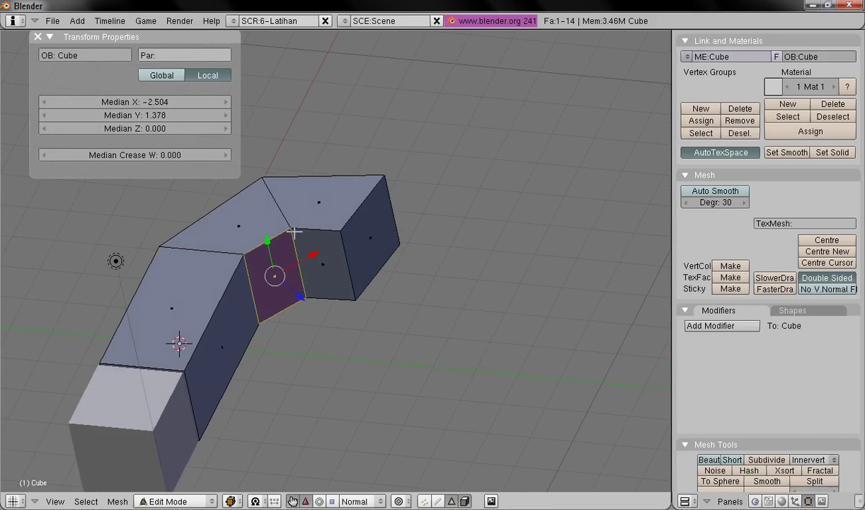
# Compare the Normal axes of the bent block's inner side faces and its end face by selecting them one after another
pyautogui.rightClick(326, 267)
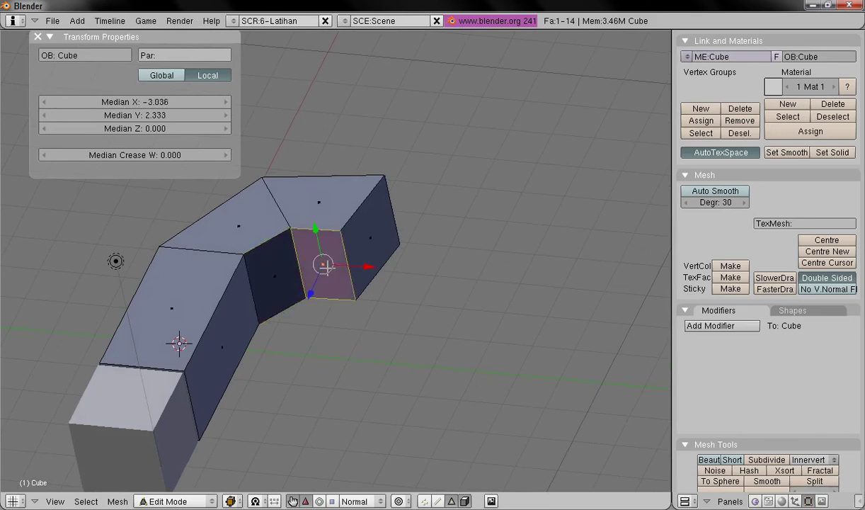
pyautogui.rightClick(253, 344)
pyautogui.moveTo(252, 344); pyautogui.dragTo(283, 313, button='middle')
pyautogui.rightClick(286, 259)
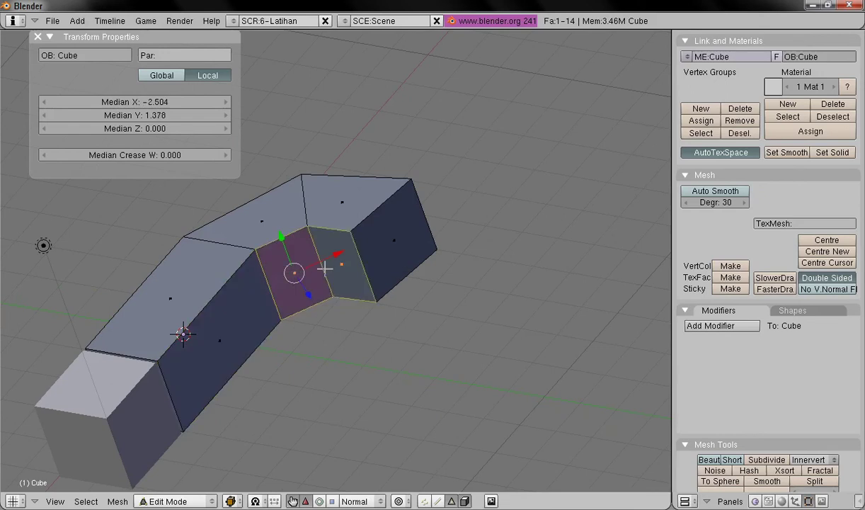
pyautogui.rightClick(344, 256)
pyautogui.rightClick(388, 254)
pyautogui.moveTo(387, 254); pyautogui.dragTo(352, 188, button='middle')
# Select the top faces of the three segments in turn, from the bent end to the original block, to compare their Normal axes
pyautogui.rightClick(339, 215)
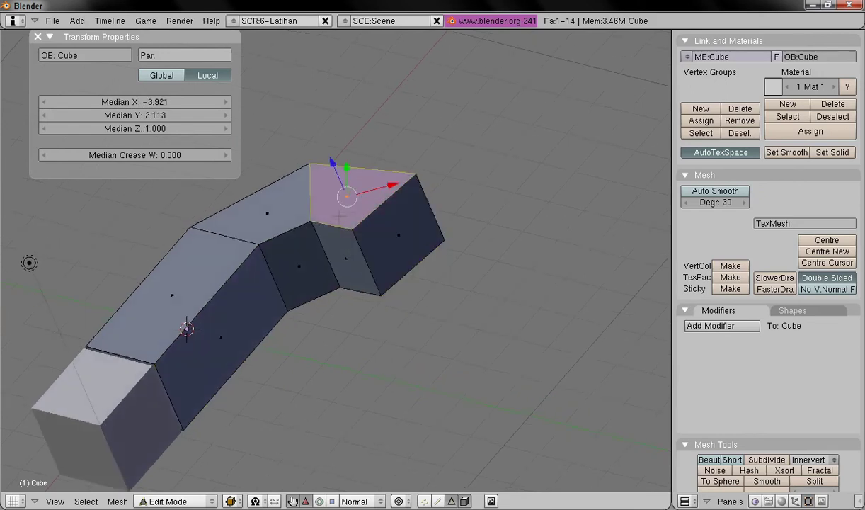
pyautogui.rightClick(264, 212)
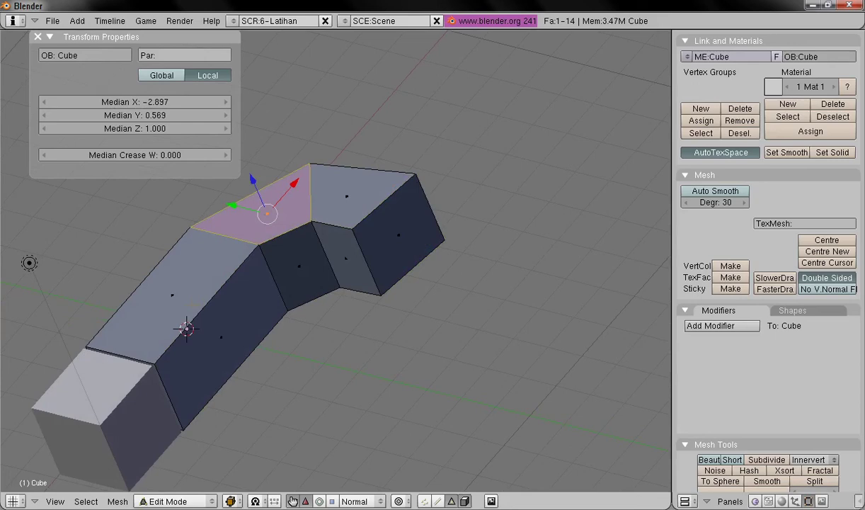
pyautogui.rightClick(177, 290)
# Select the original block's long inner side face and the adjoining middle segment's inner face to examine their Normal axes
pyautogui.moveTo(177, 291); pyautogui.dragTo(380, 284, button='middle')
pyautogui.rightClick(340, 326)
pyautogui.keyDown('shift'); pyautogui.rightClick(381, 284); pyautogui.keyUp('shift')
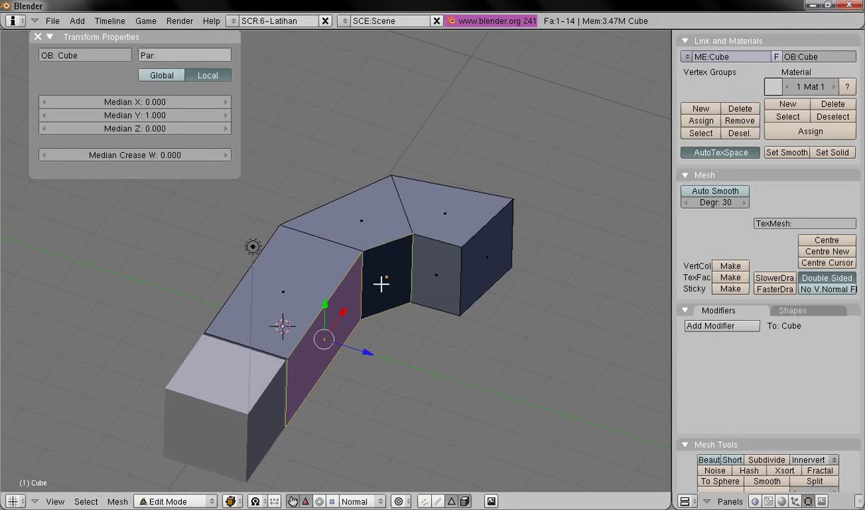
# Select the middle segment's inner face and the end segment's inner face, and examine the latter's Normal axes from several angles
pyautogui.rightClick(382, 284)
pyautogui.rightClick(444, 284)
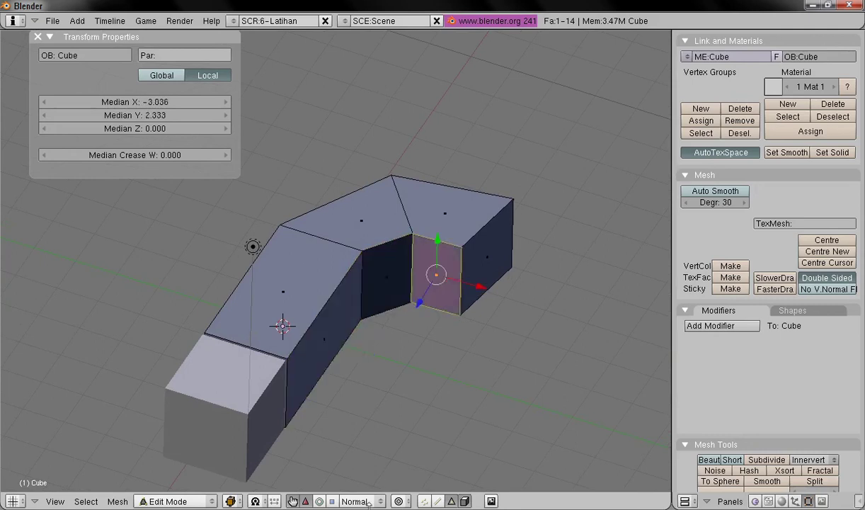
pyautogui.moveTo(151, 351); pyautogui.dragTo(150, 250, button='middle')
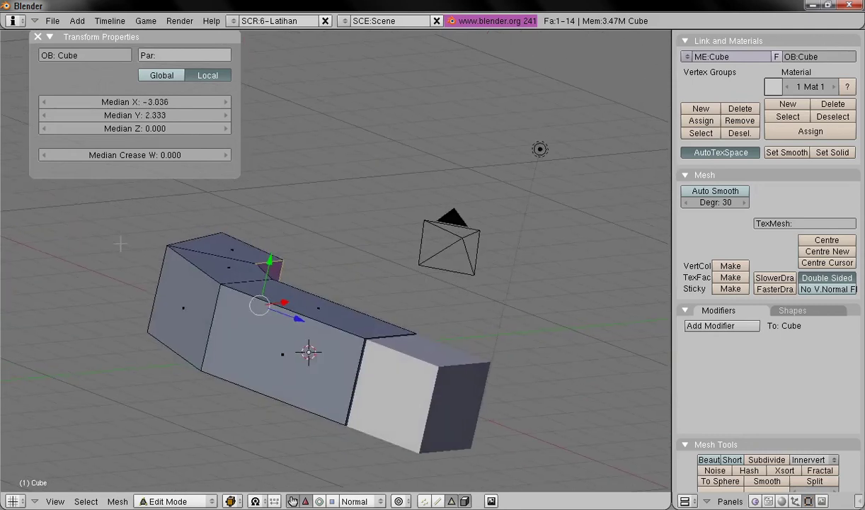
pyautogui.moveTo(165, 220); pyautogui.dragTo(141, 342, button='middle')
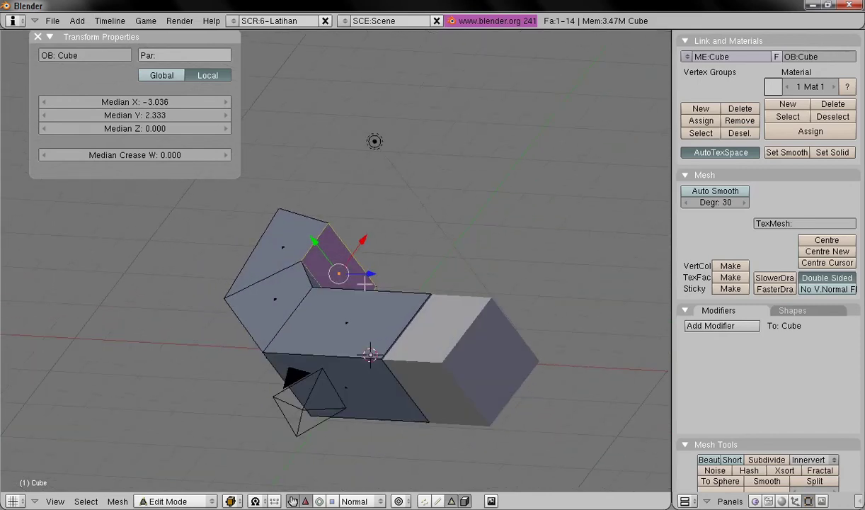
pyautogui.moveTo(397, 239); pyautogui.dragTo(407, 265, button='middle')
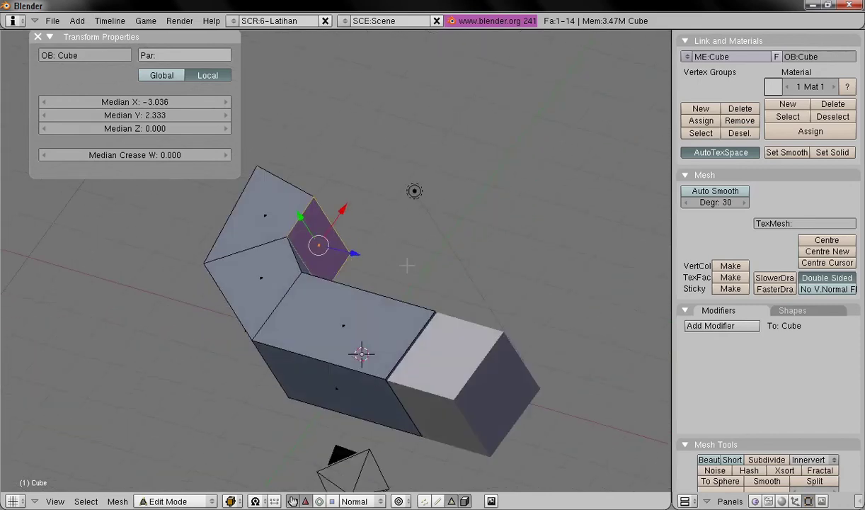
pyautogui.moveTo(172, 266); pyautogui.dragTo(200, 253, button='middle')
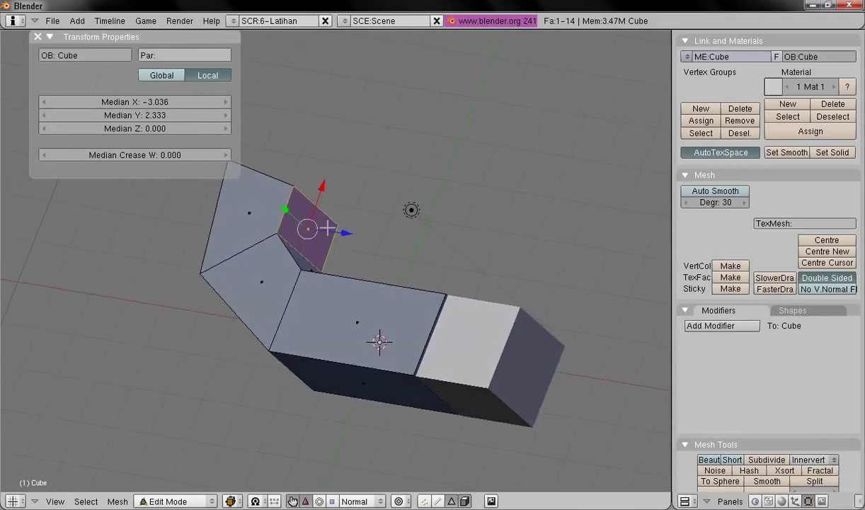
pyautogui.moveTo(385, 262); pyautogui.dragTo(371, 278, button='middle')
pyautogui.moveTo(172, 271); pyautogui.dragTo(182, 266, button='middle')
pyautogui.moveTo(276, 354); pyautogui.dragTo(191, 343, button='middle')
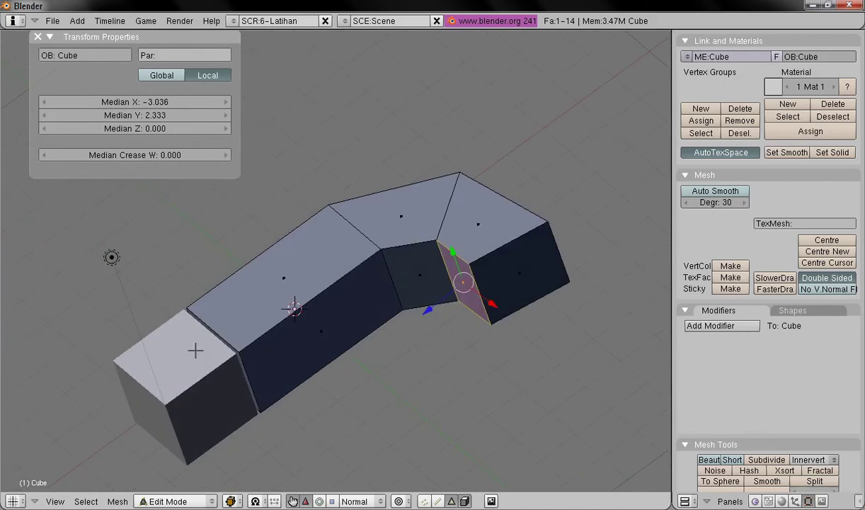
# Compare the Normal axes of the inner side faces, the outer side faces and the original block's top face by selecting each
pyautogui.rightClick(413, 267)
pyautogui.rightClick(306, 343)
pyautogui.moveTo(307, 342); pyautogui.dragTo(113, 283, button='middle')
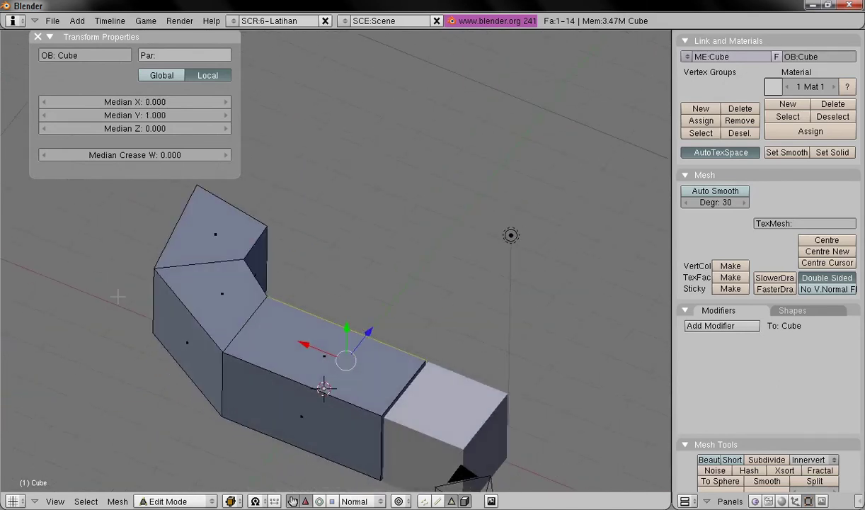
pyautogui.rightClick(176, 312)
pyautogui.moveTo(250, 266); pyautogui.dragTo(305, 276, button='middle')
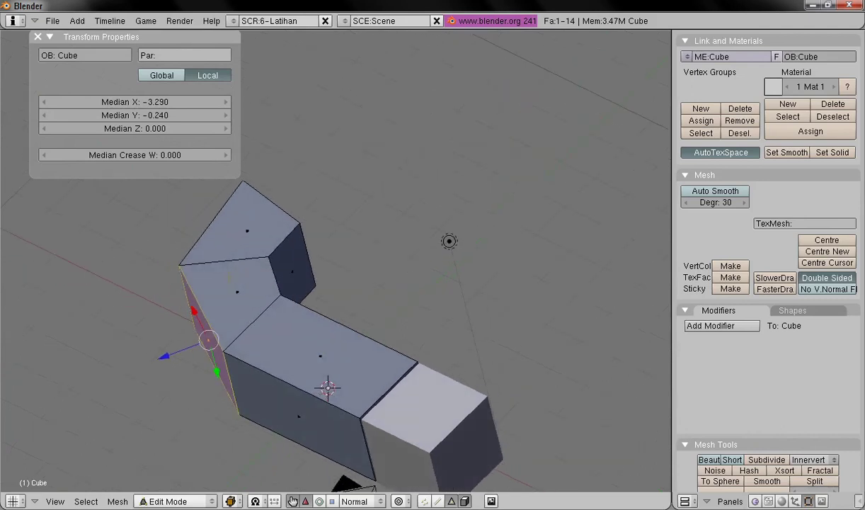
pyautogui.rightClick(300, 411)
pyautogui.moveTo(375, 335); pyautogui.dragTo(321, 357, button='middle')
pyautogui.rightClick(320, 358)
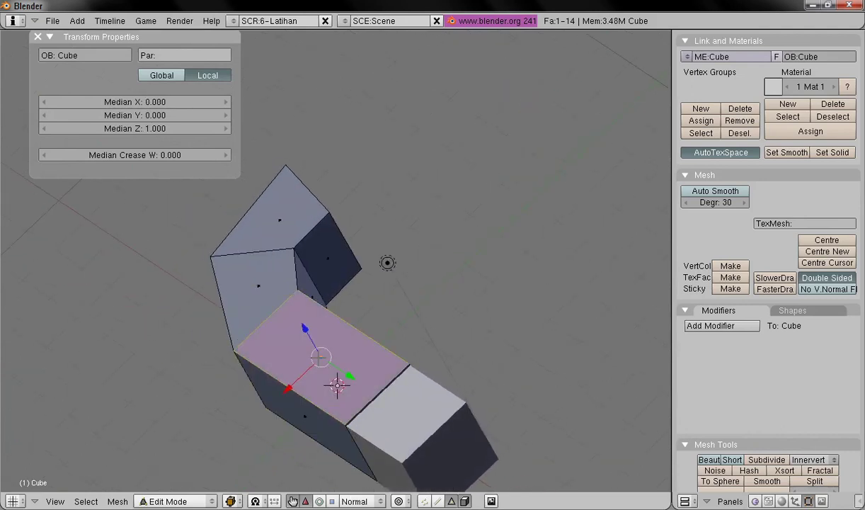
# View the block from the top in Object Mode with the transform orientation set to Global
pyautogui.click(180, 501)
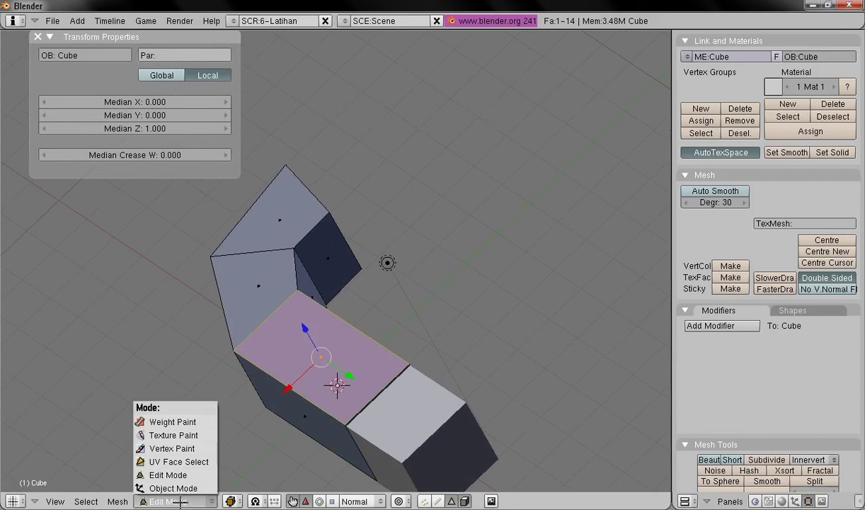
pyautogui.click(188, 492)
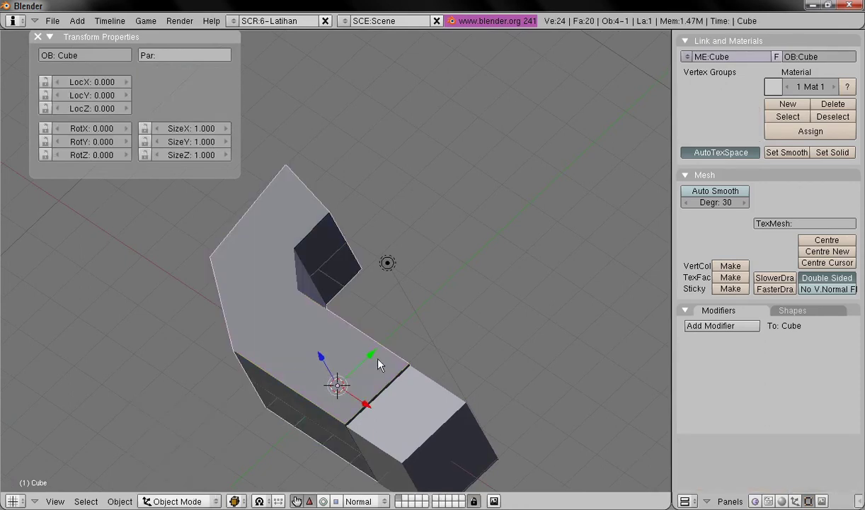
pyautogui.click(54, 501)
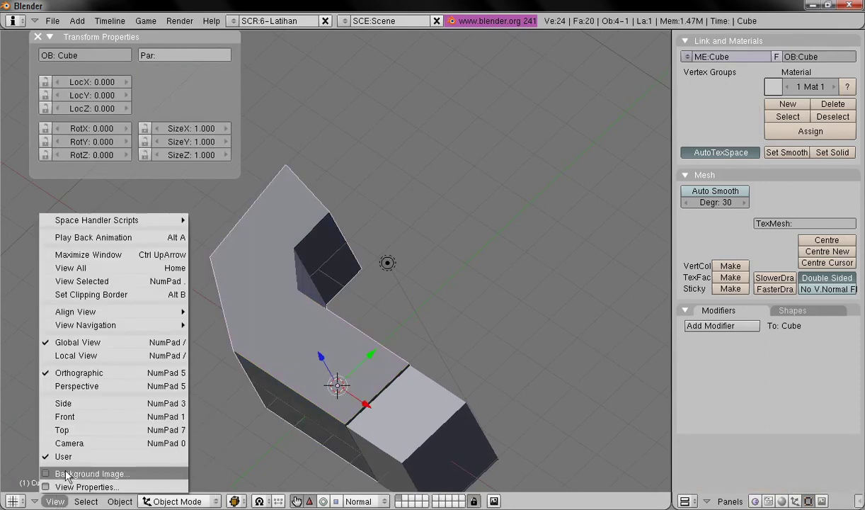
pyautogui.click(95, 429)
pyautogui.keyDown('shift'); pyautogui.moveTo(436, 322); pyautogui.dragTo(446, 353, button='middle'); pyautogui.keyUp('shift')
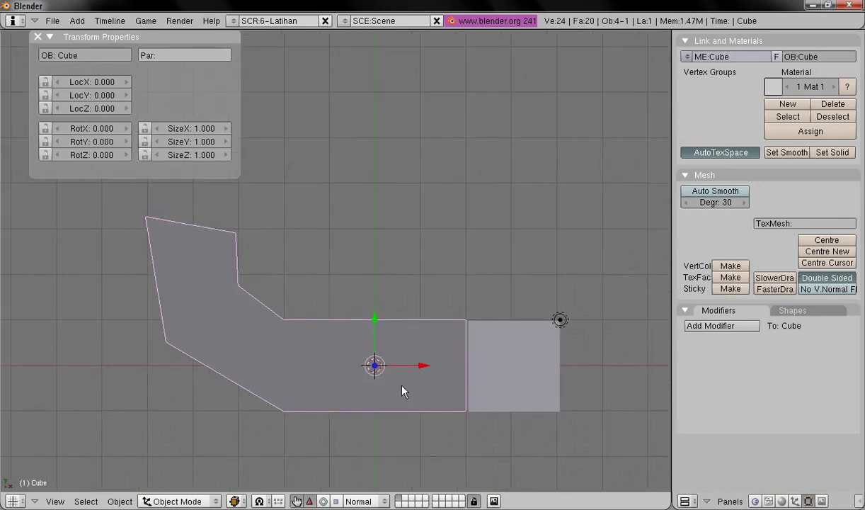
pyautogui.click(363, 501)
pyautogui.click(365, 493)
pyautogui.keyDown('shift'); pyautogui.moveTo(386, 352); pyautogui.dragTo(363, 357, button='middle'); pyautogui.keyUp('shift')
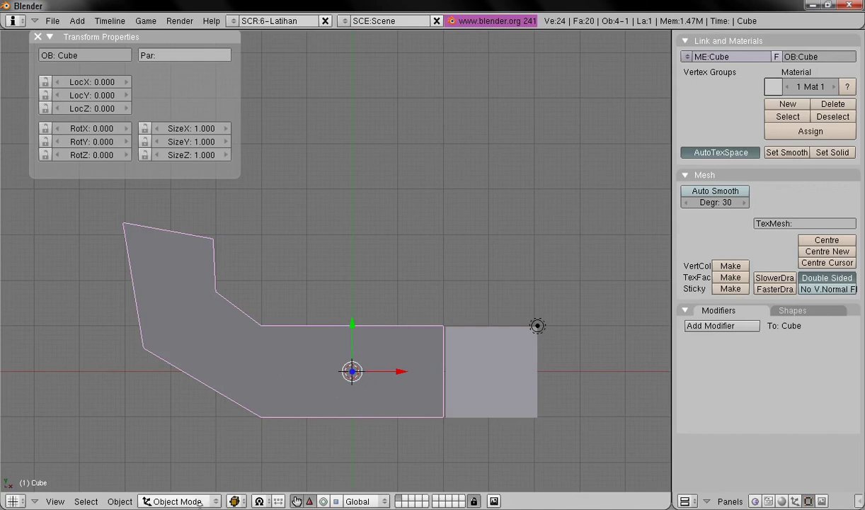
# Select all the block's faces in Edit Mode and rotate them clockwise in the top view, leaving the straight segment diagonal
pyautogui.click(177, 501)
pyautogui.click(170, 474)
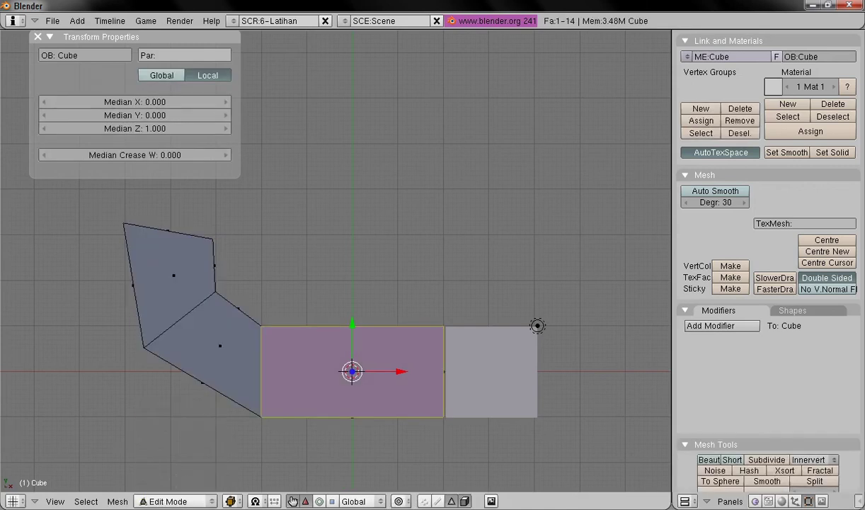
pyautogui.press('a')
pyautogui.press('a')
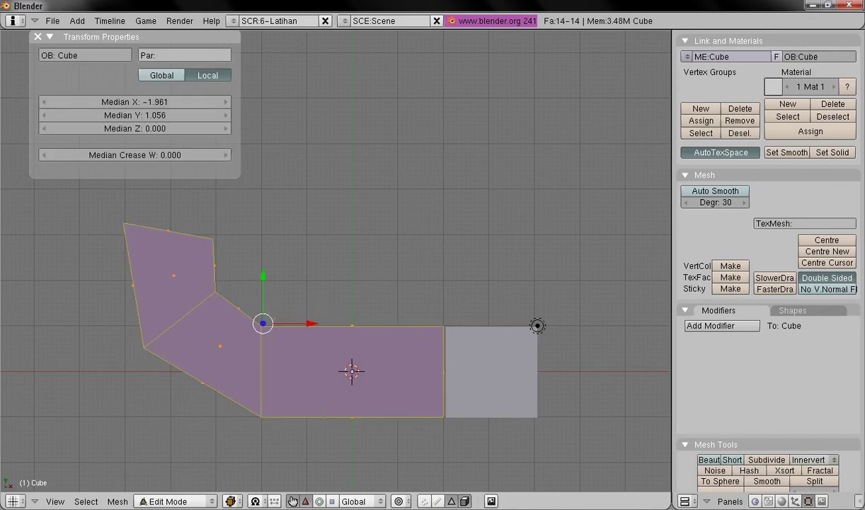
pyautogui.hotkey('ctrl', 'alt', 'r')
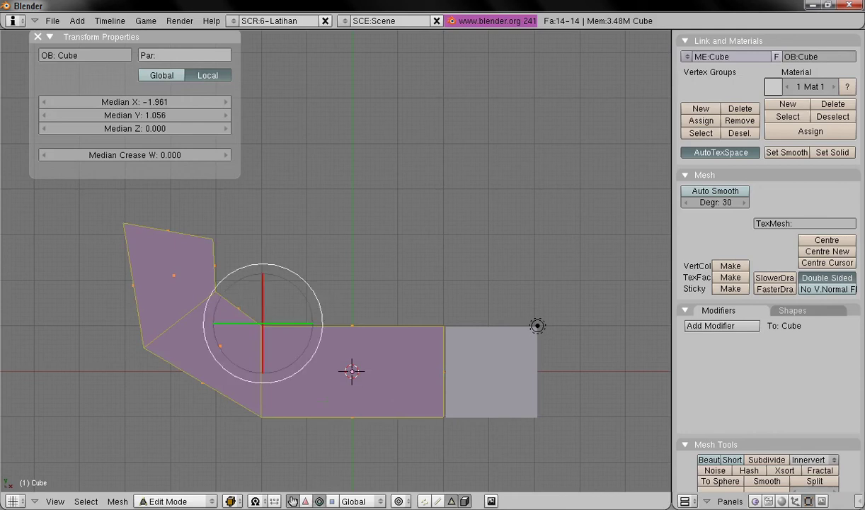
pyautogui.moveTo(294, 276); pyautogui.dragTo(316, 298)
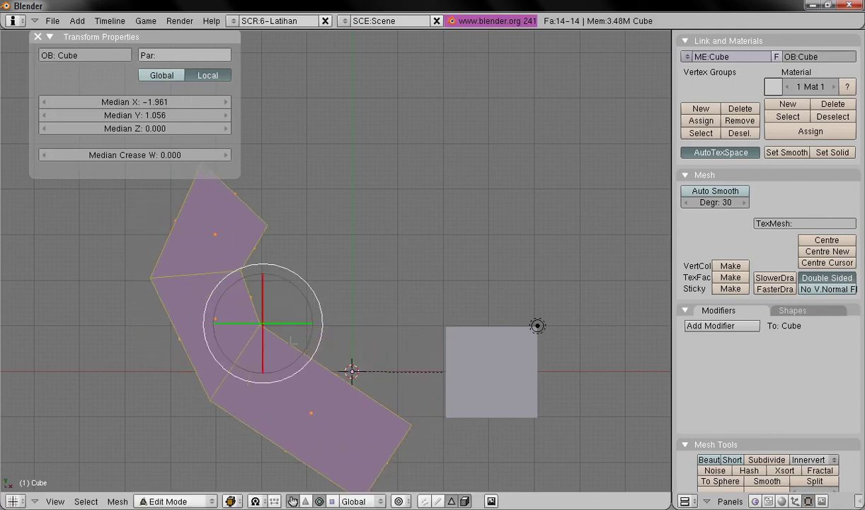
# Return to Object Mode and move the block slightly along the global X axis to about LocX 0.029
pyautogui.click(179, 500)
pyautogui.click(177, 487)
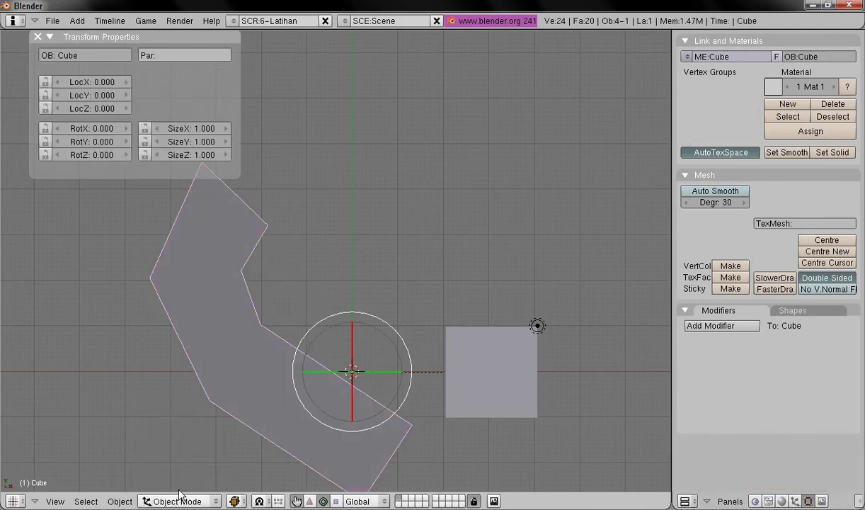
pyautogui.keyDown('shift'); pyautogui.moveTo(347, 428); pyautogui.dragTo(365, 413, button='middle'); pyautogui.keyUp('shift')
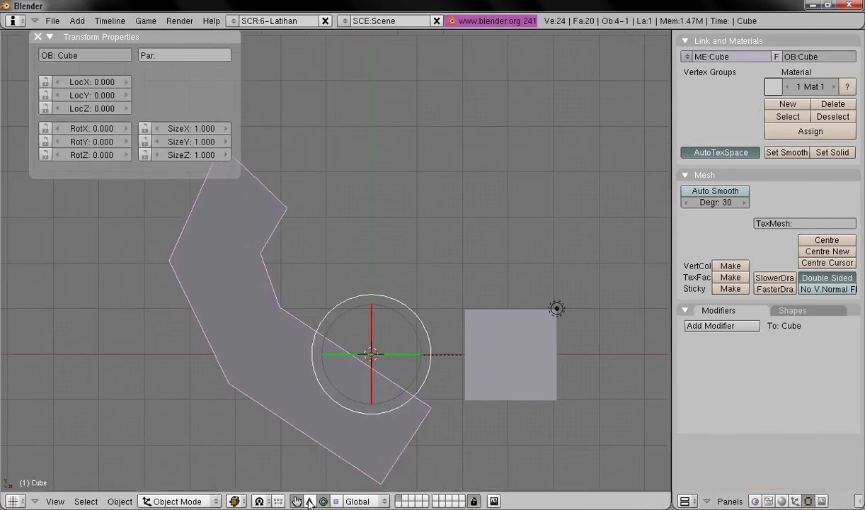
pyautogui.hotkey('ctrl', 'alt', 'g')
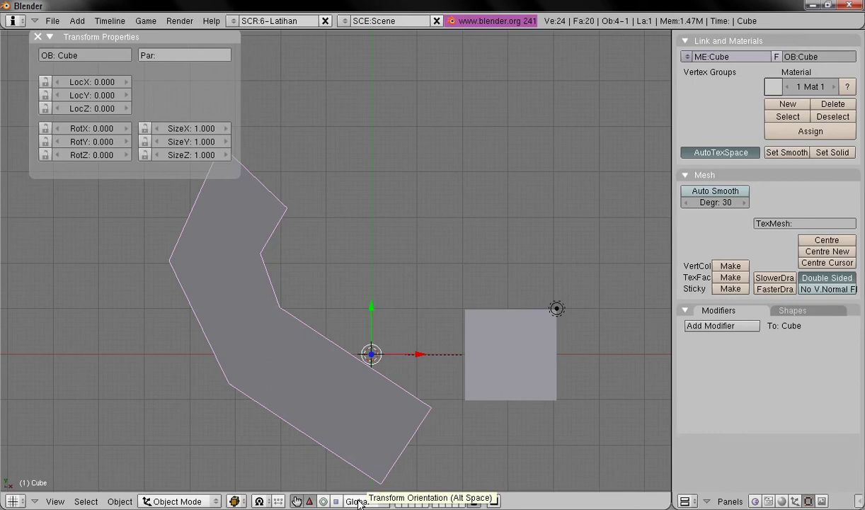
pyautogui.keyDown('shift'); pyautogui.moveTo(257, 351); pyautogui.dragTo(270, 363, button='middle'); pyautogui.keyUp('shift')
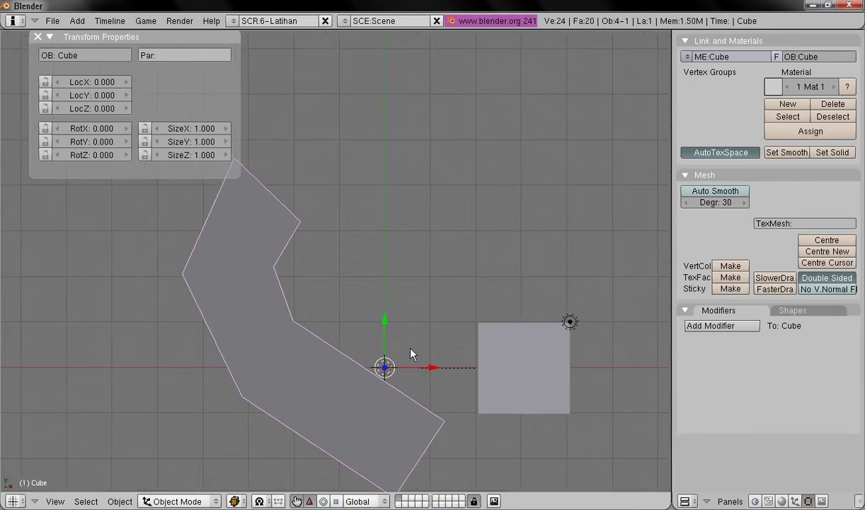
pyautogui.moveTo(441, 370); pyautogui.dragTo(387, 365)
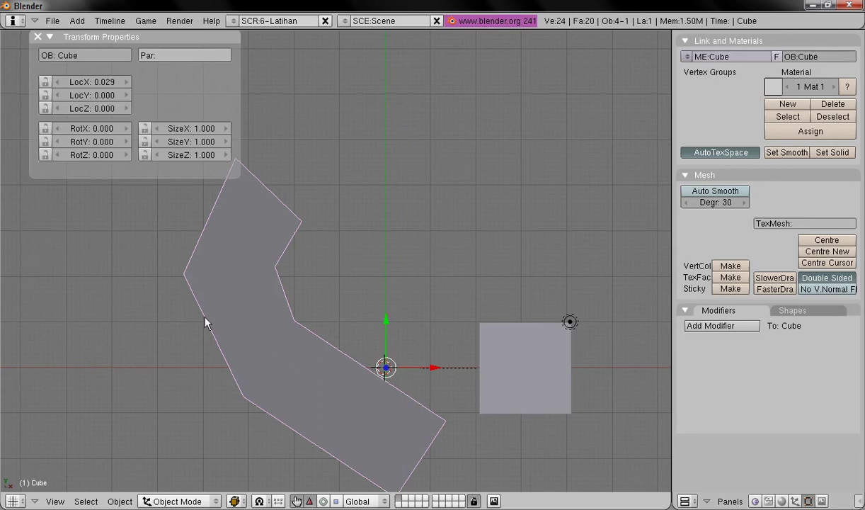
# Switch the transform orientation through Local, Normal and View and back to Global to compare the block's axes in Object Mode
pyautogui.click(361, 501)
pyautogui.click(359, 475)
pyautogui.click(357, 501)
pyautogui.click(358, 461)
pyautogui.keyDown('shift'); pyautogui.scroll(-2, 396, 421); pyautogui.keyUp('shift')
pyautogui.click(358, 501)
pyautogui.click(366, 450)
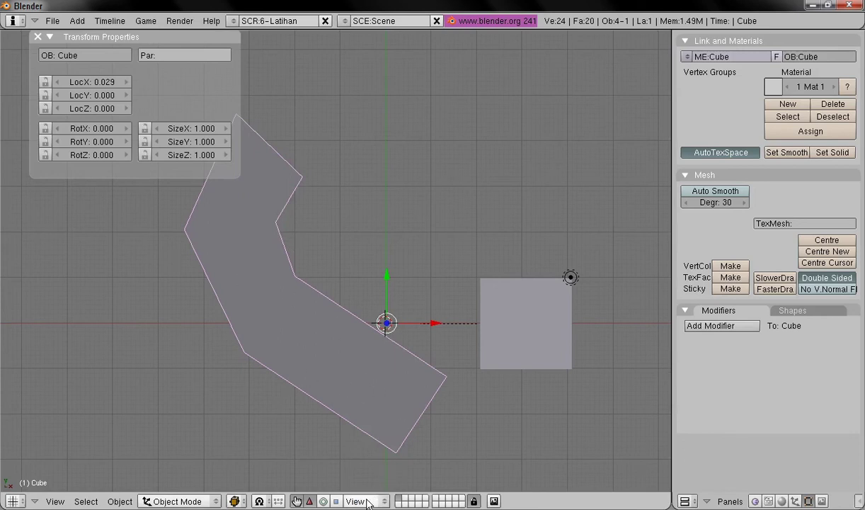
pyautogui.keyDown('shift'); pyautogui.moveTo(262, 275); pyautogui.dragTo(283, 292, button='middle'); pyautogui.keyUp('shift')
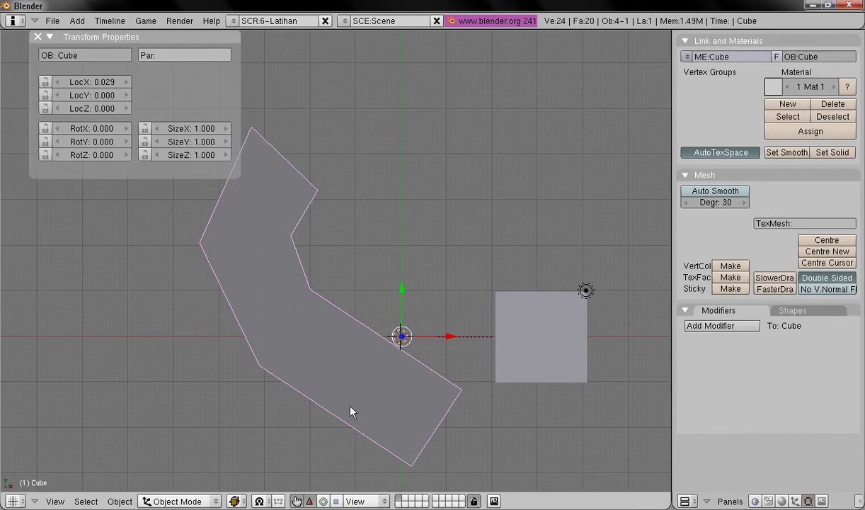
pyautogui.click(362, 501)
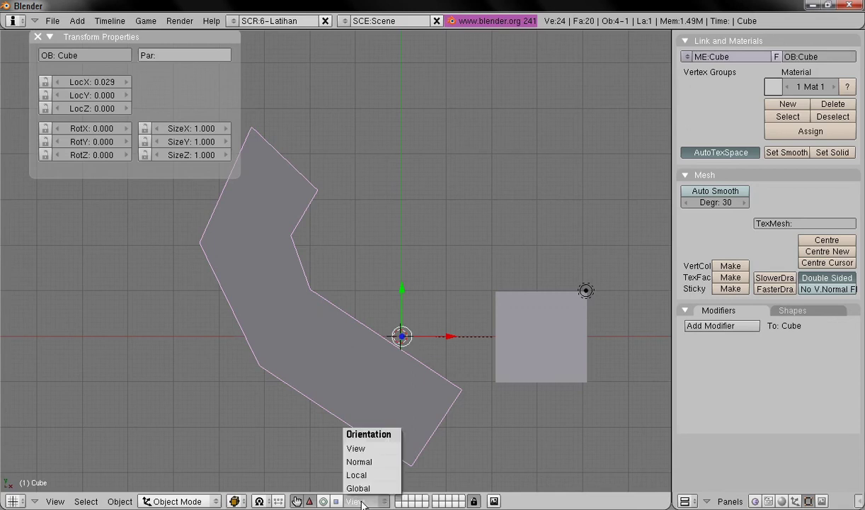
pyautogui.click(360, 487)
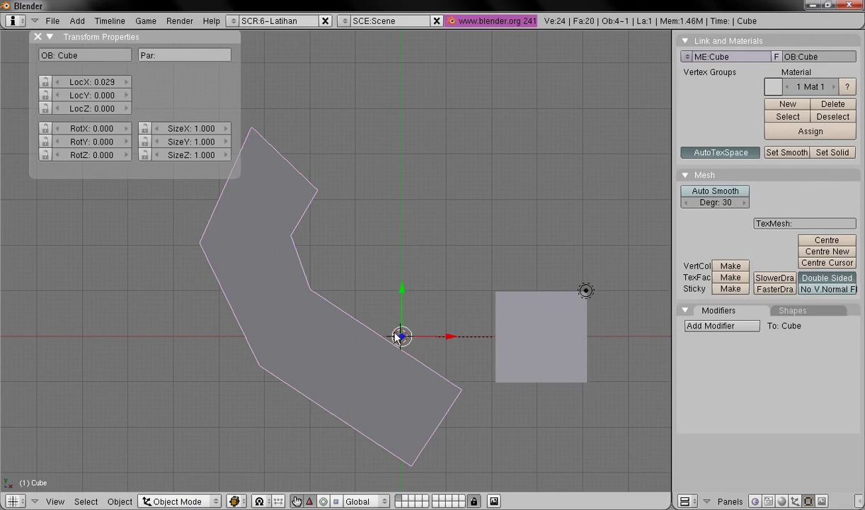
# Move the block along the global X axis to about LocX -0.350
pyautogui.click(366, 501)
pyautogui.keyDown('shift'); pyautogui.moveTo(342, 311); pyautogui.dragTo(339, 323, button='middle'); pyautogui.keyUp('shift')
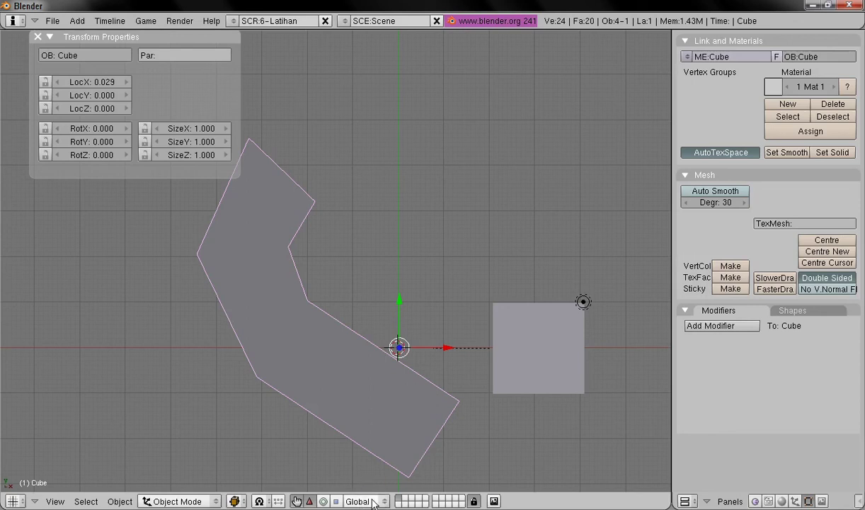
pyautogui.moveTo(440, 354); pyautogui.dragTo(352, 372)
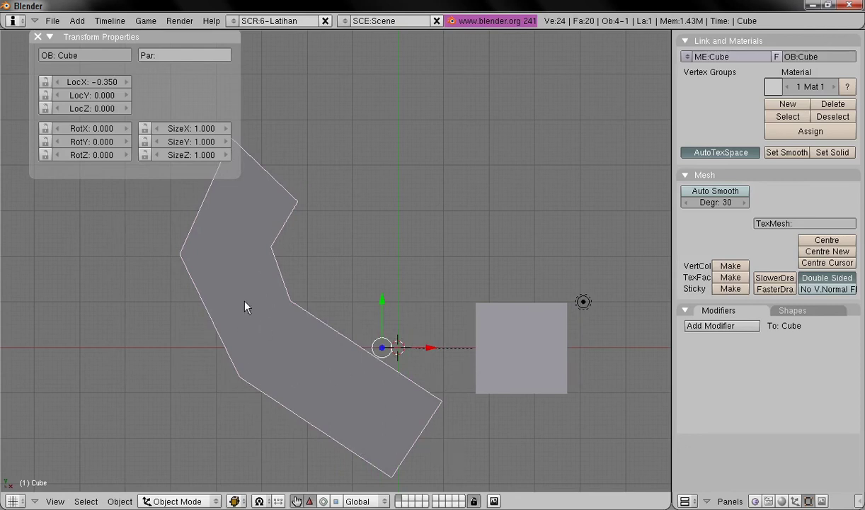
# Rotate the block's whole mesh counterclockwise in Edit Mode until its straight segment aligns with X, and return to Object Mode with the translate manipulator
pyautogui.click(184, 501)
pyautogui.click(182, 474)
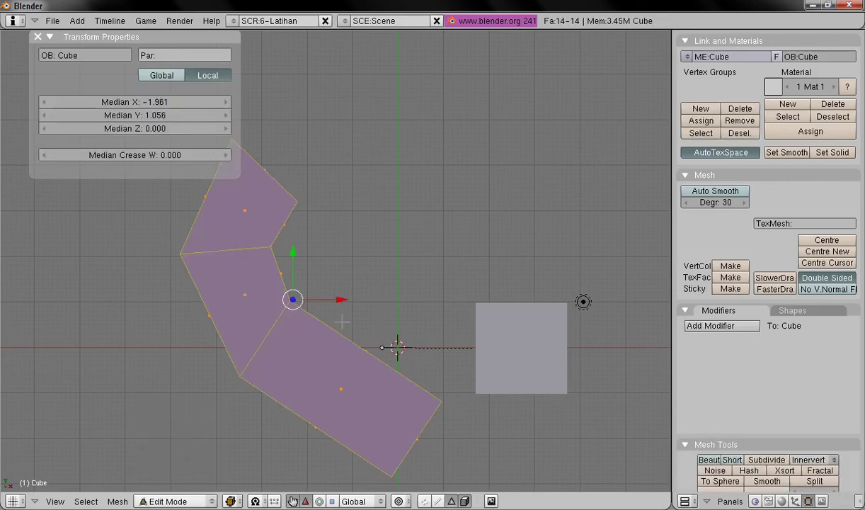
pyautogui.click(319, 501)
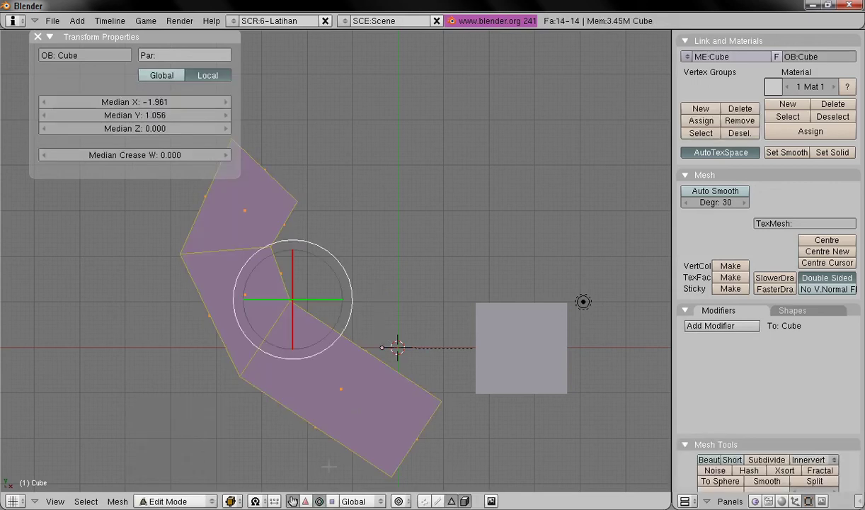
pyautogui.moveTo(340, 332); pyautogui.dragTo(448, 298)
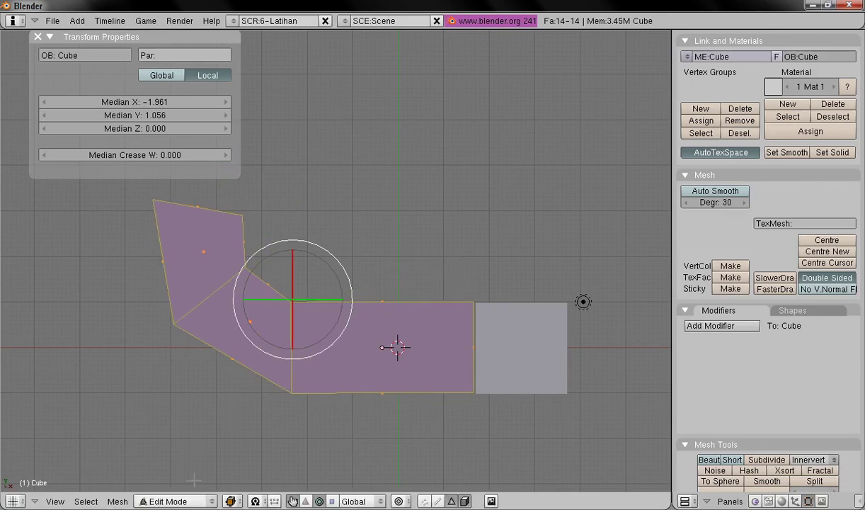
pyautogui.click(170, 500)
pyautogui.click(169, 482)
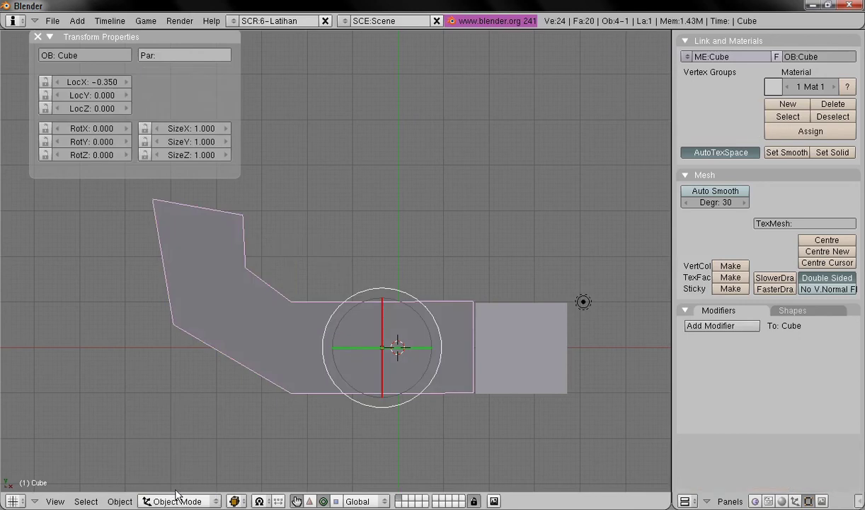
pyautogui.keyDown('shift'); pyautogui.moveTo(349, 381); pyautogui.dragTo(309, 385, button='middle'); pyautogui.keyUp('shift')
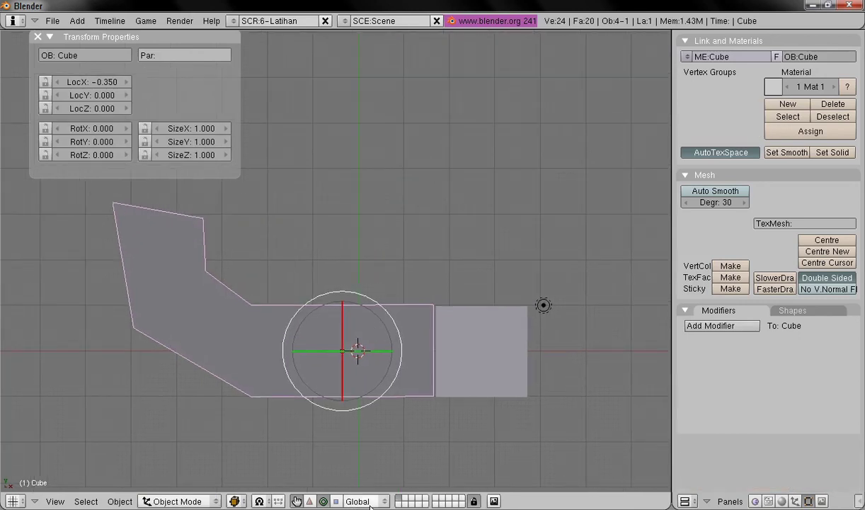
pyautogui.click(309, 500)
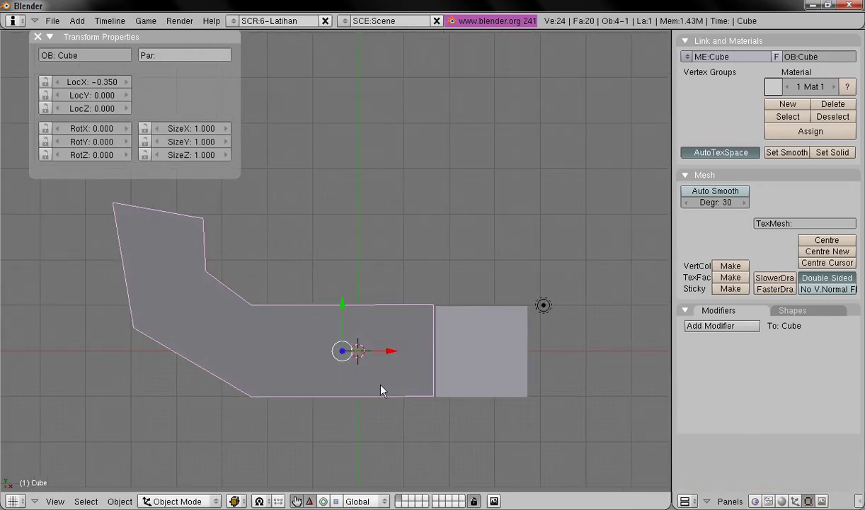
# Try moving and rotating the block with the translate and rotate manipulators in Global orientation, ending on the translate manipulator
pyautogui.moveTo(384, 356); pyautogui.dragTo(386, 353)
pyautogui.click(323, 501)
pyautogui.moveTo(382, 392); pyautogui.dragTo(413, 381)
pyautogui.click(309, 501)
pyautogui.moveTo(343, 319); pyautogui.dragTo(349, 295)
# Set the transform orientation to Local and test moving the block with the manipulator's local axes
pyautogui.click(359, 501)
pyautogui.click(362, 480)
pyautogui.moveTo(368, 317)
pyautogui.mouseDown()
pyautogui.moveTo(426, 271)
pyautogui.moveTo(373, 319)
pyautogui.mouseUp()
pyautogui.moveTo(330, 285); pyautogui.dragTo(343, 315)
pyautogui.moveTo(404, 332); pyautogui.dragTo(438, 330)
pyautogui.moveTo(384, 298); pyautogui.dragTo(366, 271)
pyautogui.moveTo(426, 296); pyautogui.dragTo(397, 309)
# In the jointed arm scene, switch to the rotate manipulator and set the transform orientation to Local
pyautogui.moveTo(547, 272); pyautogui.dragTo(240, 314, button='middle')
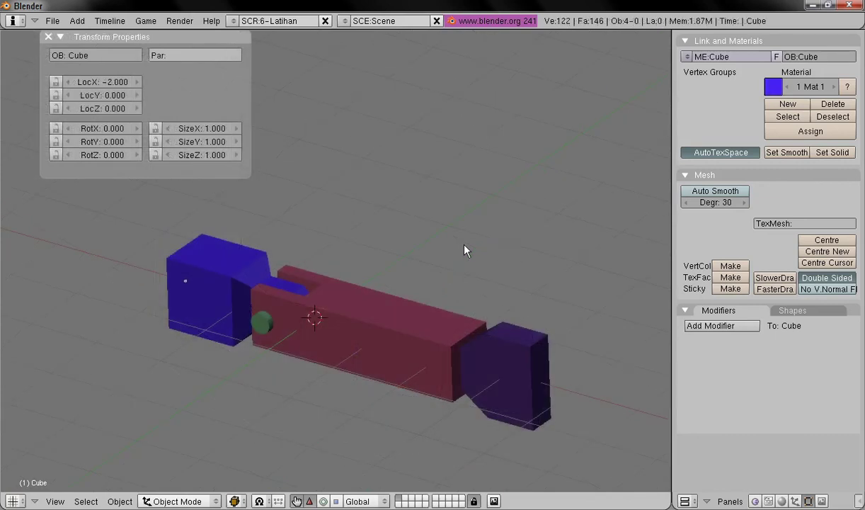
pyautogui.moveTo(559, 276); pyautogui.dragTo(212, 264, button='middle')
pyautogui.moveTo(435, 245); pyautogui.dragTo(580, 284, button='middle')
pyautogui.moveTo(194, 276); pyautogui.dragTo(202, 256, button='middle')
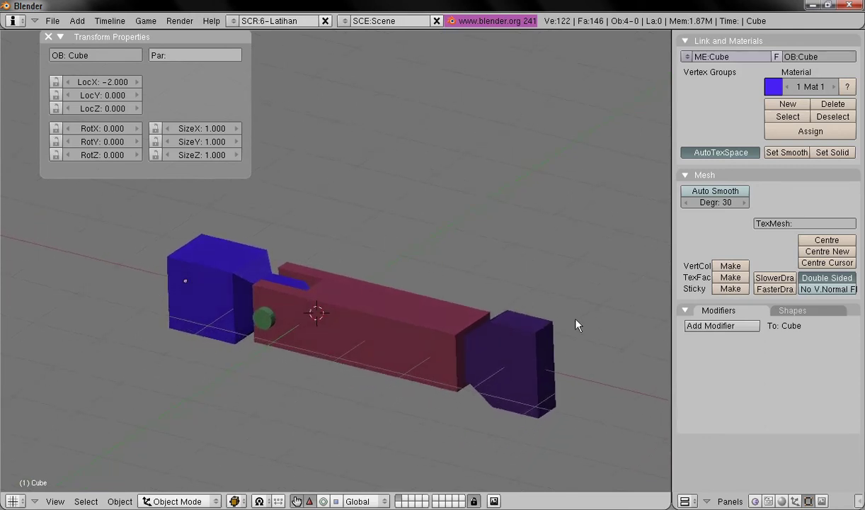
pyautogui.moveTo(577, 325); pyautogui.dragTo(559, 340, button='middle')
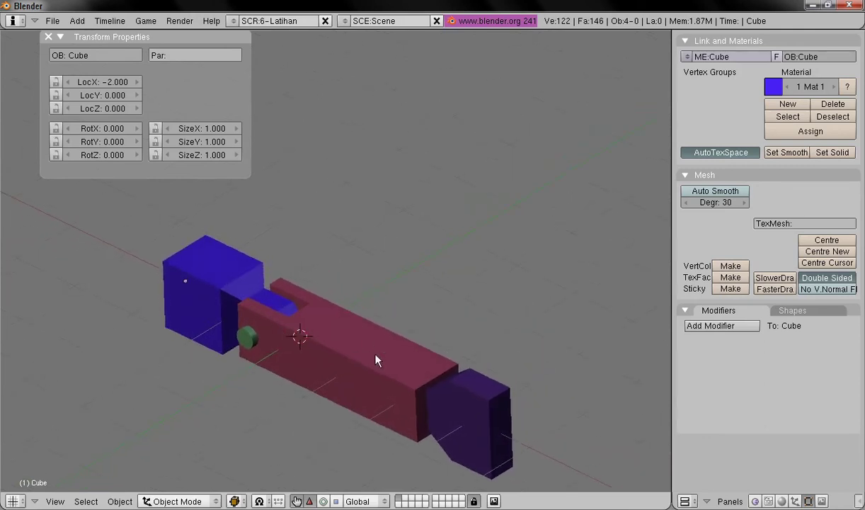
pyautogui.keyDown('shift'); pyautogui.moveTo(218, 337); pyautogui.dragTo(225, 313, button='middle'); pyautogui.keyUp('shift')
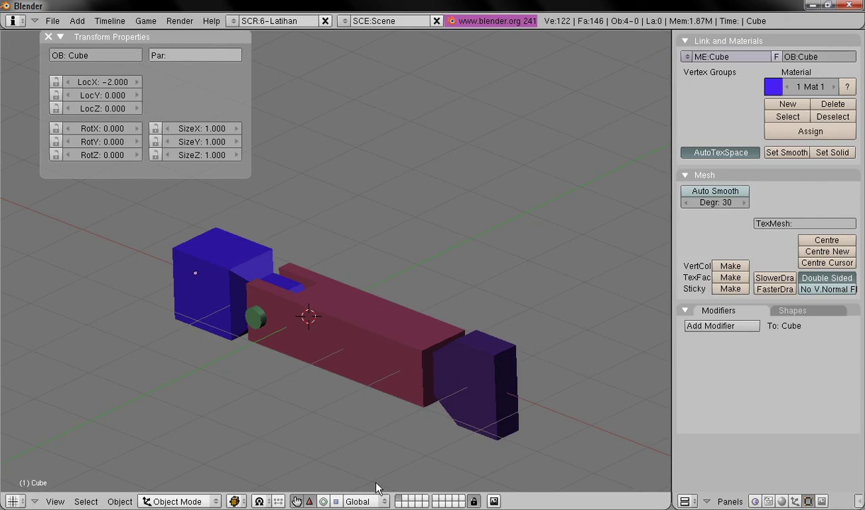
pyautogui.keyDown('shift'); pyautogui.click(323, 501); pyautogui.keyUp('shift')
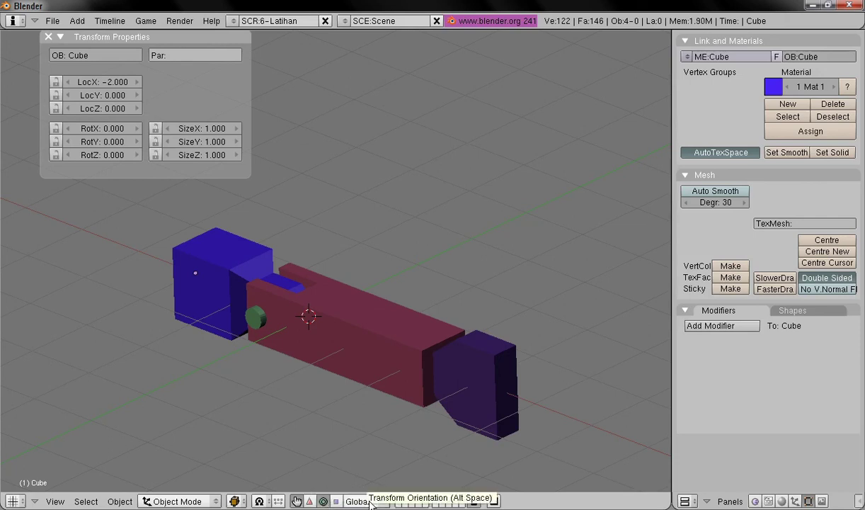
pyautogui.click(368, 502)
pyautogui.click(370, 478)
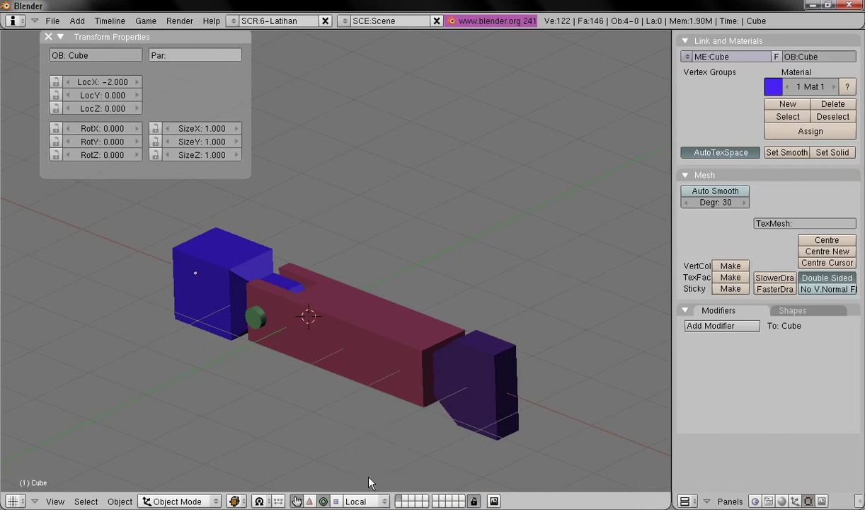
# Select the arm's purple end segment and rotate it slightly about its local Z axis to about -0.864
pyautogui.moveTo(220, 297); pyautogui.dragTo(239, 284, button='middle')
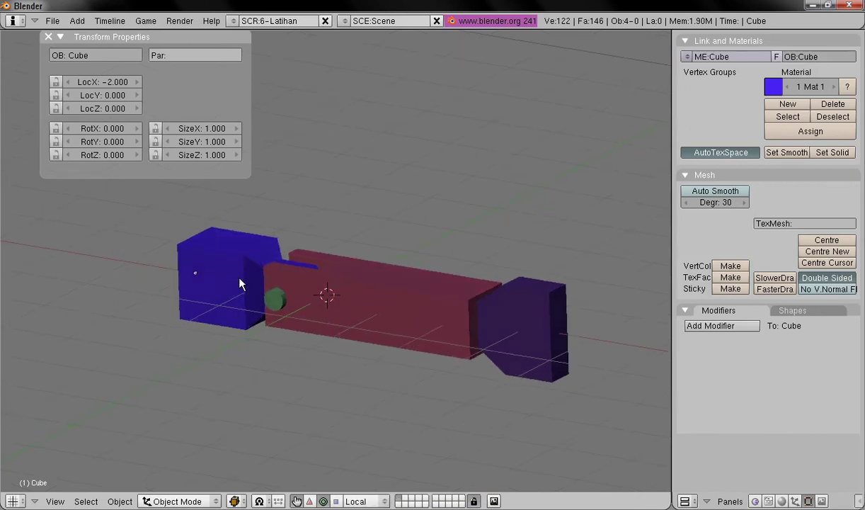
pyautogui.rightClick(525, 318)
pyautogui.moveTo(564, 279); pyautogui.dragTo(575, 332, button='middle')
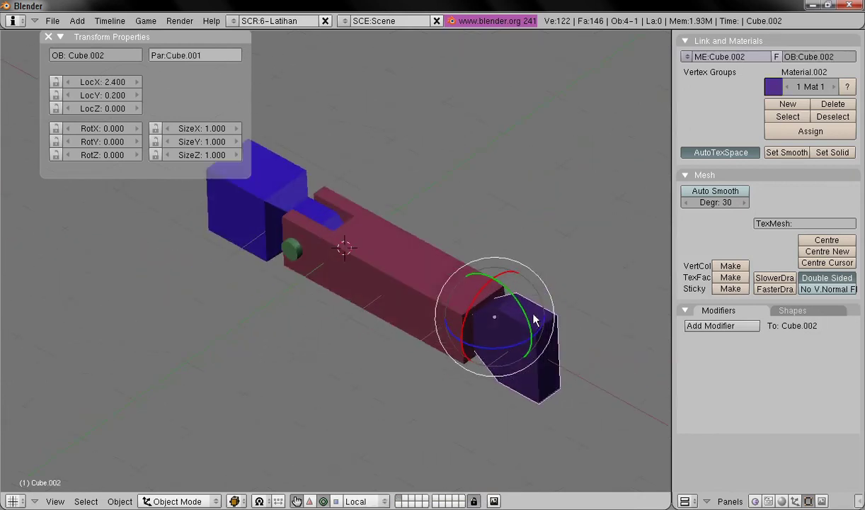
pyautogui.moveTo(525, 318); pyautogui.dragTo(559, 331)
pyautogui.press('Escape')
# Set the purple end segment's RotX, RotY and RotZ values to 0
pyautogui.click(104, 123)
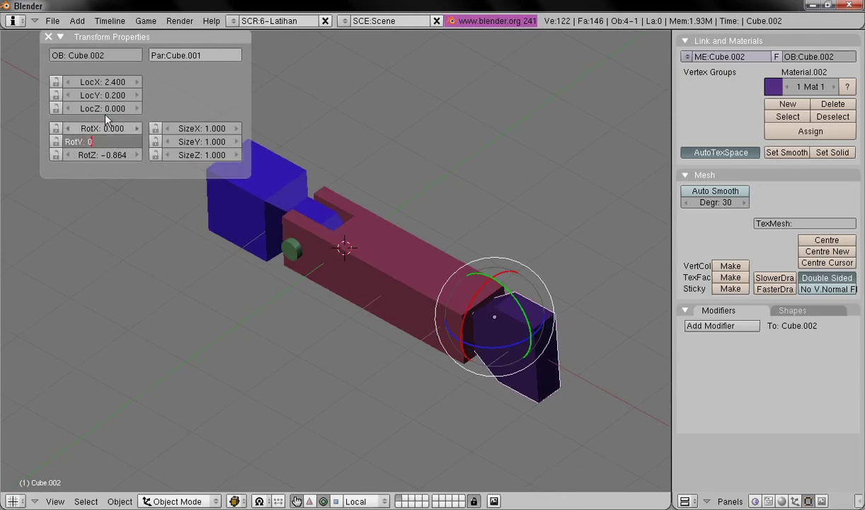
pyautogui.press('Tab')
pyautogui.write('0')
pyautogui.press('Return')
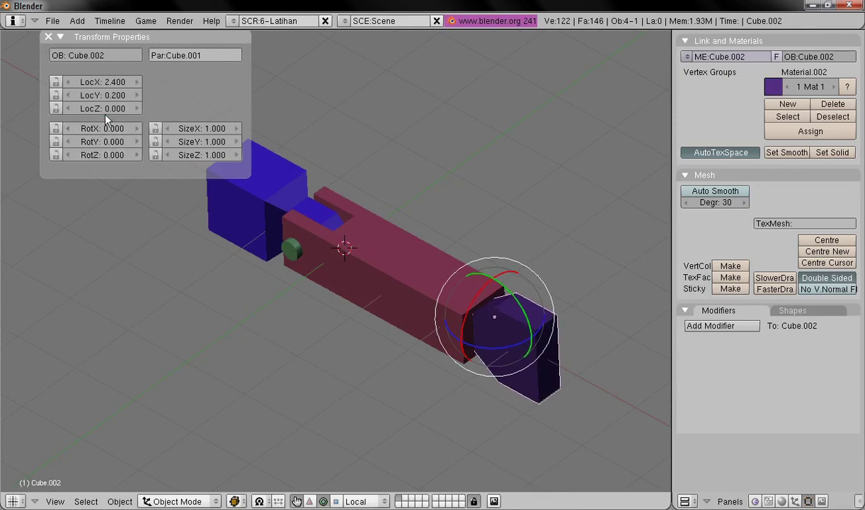
# Rotate the purple end segment about its local Z axis to about 25.655 and raise the red middle segment about its local Y axis
pyautogui.moveTo(475, 357); pyautogui.dragTo(512, 332, button='middle')
pyautogui.moveTo(515, 338); pyautogui.dragTo(470, 329)
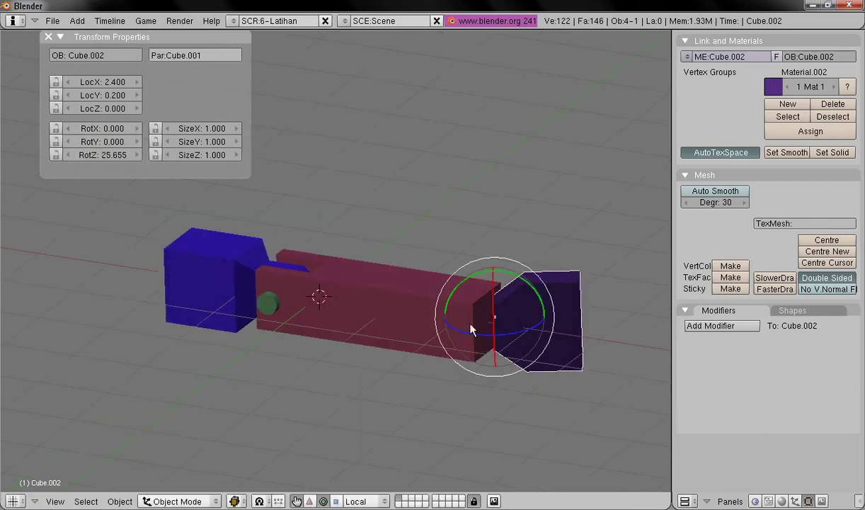
pyautogui.rightClick(365, 327)
pyautogui.moveTo(322, 281); pyautogui.dragTo(324, 246)
# Select the purple end segment again and rotate it about its local Z axis to RotZ about 48.724
pyautogui.rightClick(535, 203)
pyautogui.moveTo(535, 204); pyautogui.dragTo(518, 326, button='middle')
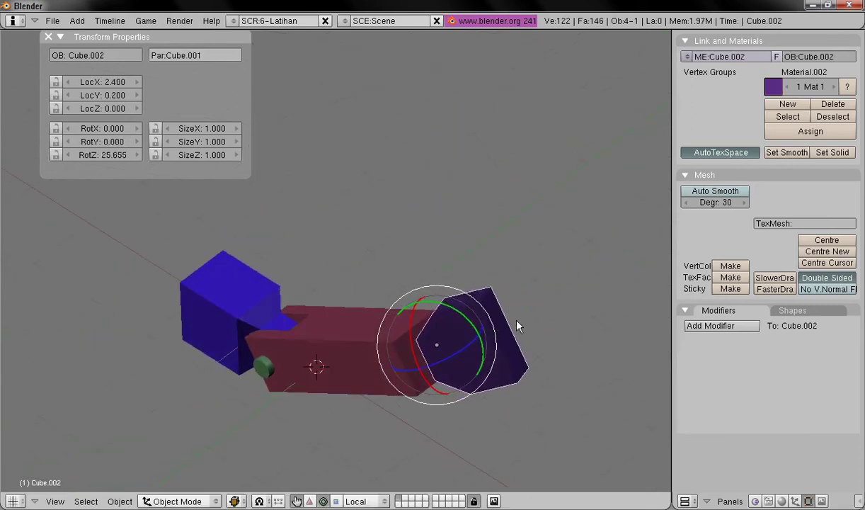
pyautogui.moveTo(460, 355); pyautogui.dragTo(477, 347)
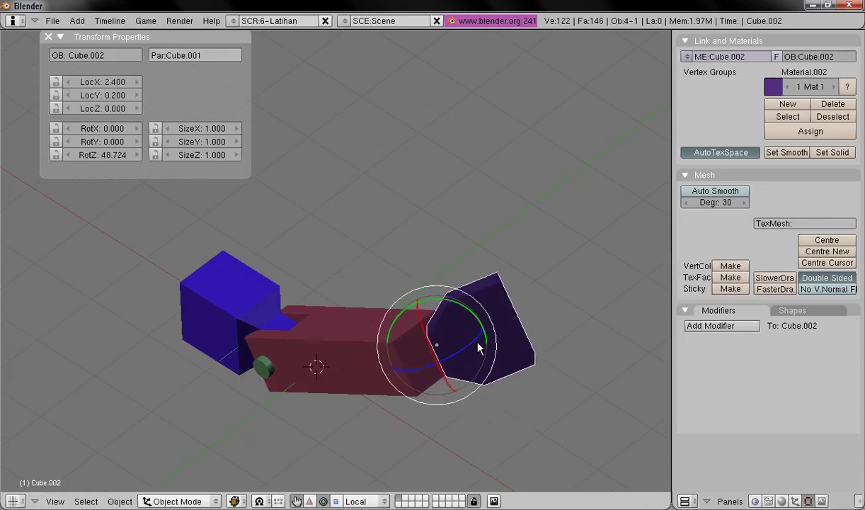
pyautogui.moveTo(477, 348); pyautogui.dragTo(349, 340, button='middle')
# Select the blue base segment and rotate it with the whole arm about its local X axis
pyautogui.rightClick(192, 324)
pyautogui.moveTo(191, 325); pyautogui.dragTo(591, 358, button='middle')
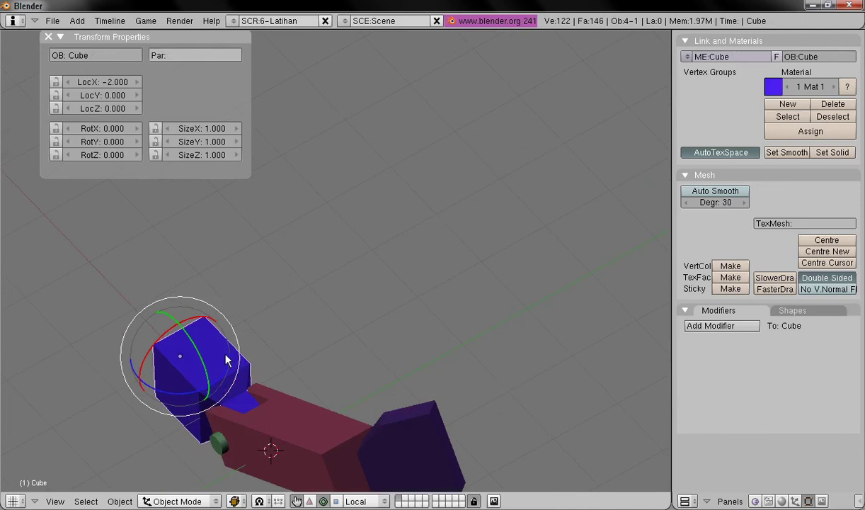
pyautogui.moveTo(228, 359); pyautogui.dragTo(356, 287, button='middle')
pyautogui.keyDown('shift'); pyautogui.moveTo(236, 307); pyautogui.dragTo(278, 262, button='middle'); pyautogui.keyUp('shift')
pyautogui.moveTo(254, 259); pyautogui.dragTo(192, 297)
pyautogui.moveTo(440, 315); pyautogui.dragTo(428, 237, button='middle')
# Select the purple end segment and swing it about its local Z axis in the arm's turned pose
pyautogui.rightClick(616, 174)
pyautogui.moveTo(616, 174); pyautogui.dragTo(653, 298, button='middle')
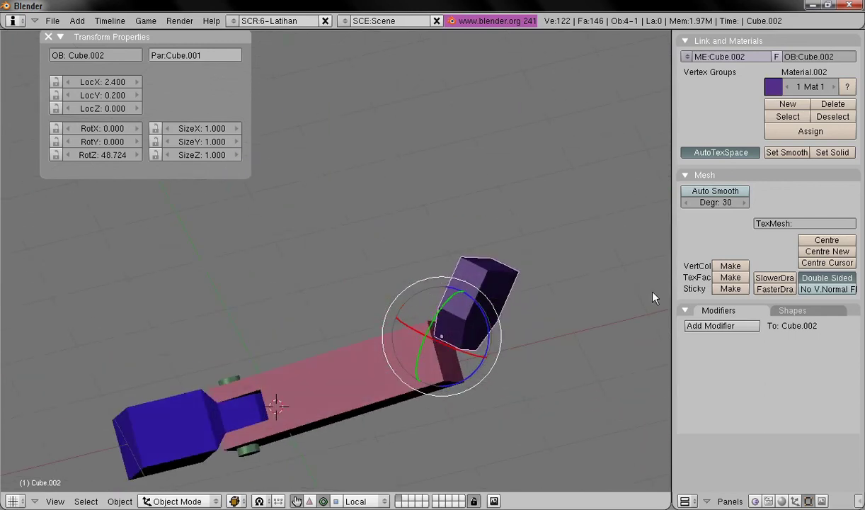
pyautogui.moveTo(484, 310)
pyautogui.mouseDown()
pyautogui.moveTo(478, 332)
pyautogui.moveTo(496, 320)
pyautogui.mouseUp()
pyautogui.moveTo(496, 321); pyautogui.dragTo(467, 295, button='middle')
# Select the red middle segment and rotate it about its local Y axis to RotY about -3.789
pyautogui.rightClick(396, 401)
pyautogui.moveTo(396, 401); pyautogui.dragTo(316, 366, button='middle')
pyautogui.moveTo(312, 356); pyautogui.dragTo(498, 361)
pyautogui.moveTo(498, 361); pyautogui.dragTo(403, 242, button='middle')
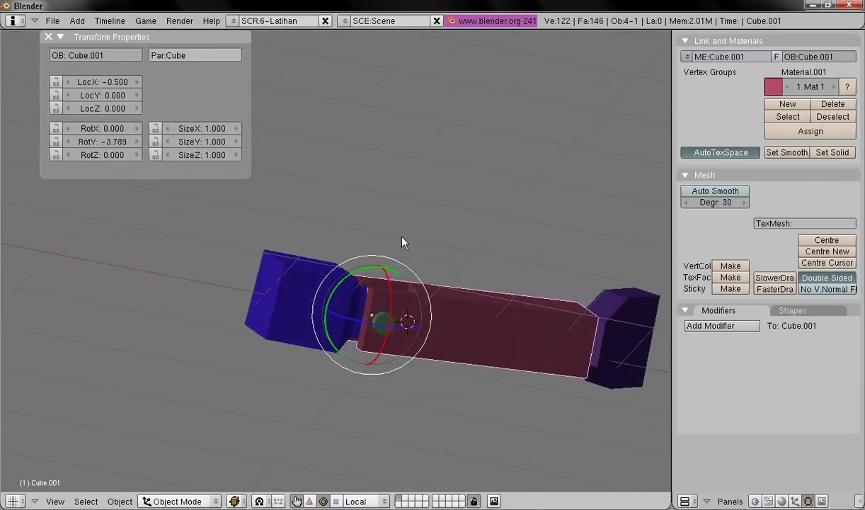
pyautogui.moveTo(266, 409); pyautogui.dragTo(595, 310, button='middle')
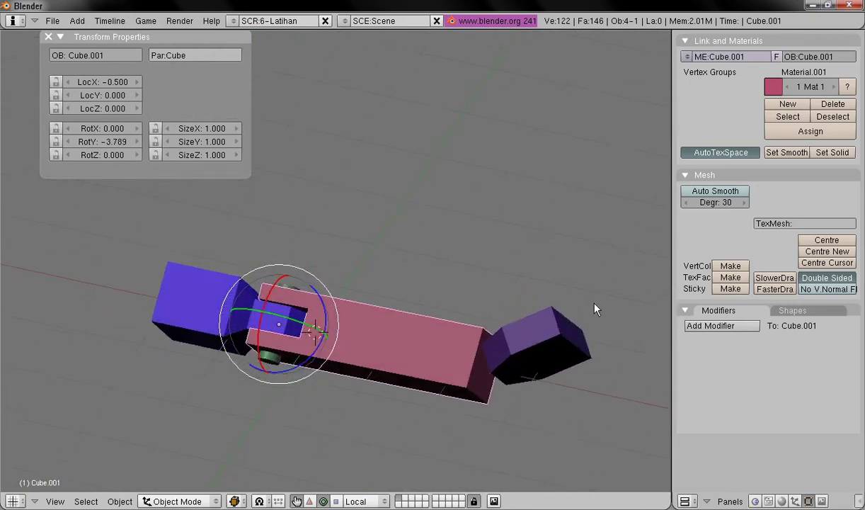
# Select the blue base segment and rotate the arm about its local X axis to RotX about -53.407
pyautogui.moveTo(68, 296); pyautogui.dragTo(124, 232, button='middle')
pyautogui.moveTo(437, 284); pyautogui.dragTo(157, 321, button='middle')
pyautogui.rightClick(157, 297)
pyautogui.moveTo(175, 257); pyautogui.dragTo(378, 299)
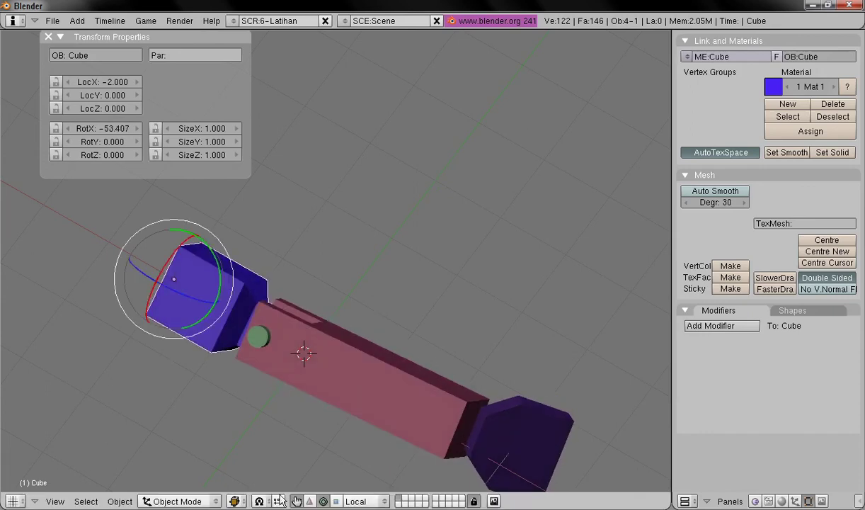
pyautogui.moveTo(285, 322); pyautogui.dragTo(308, 292, button='middle')
pyautogui.moveTo(204, 242); pyautogui.dragTo(149, 283, button='middle')
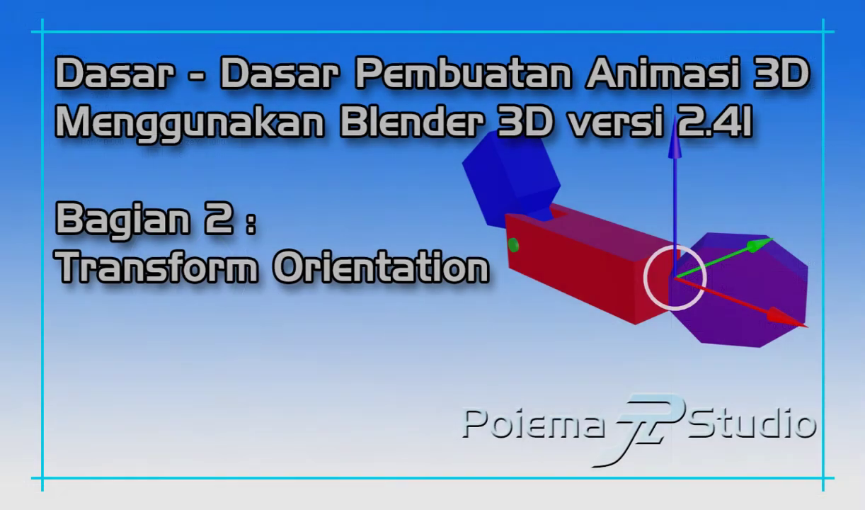